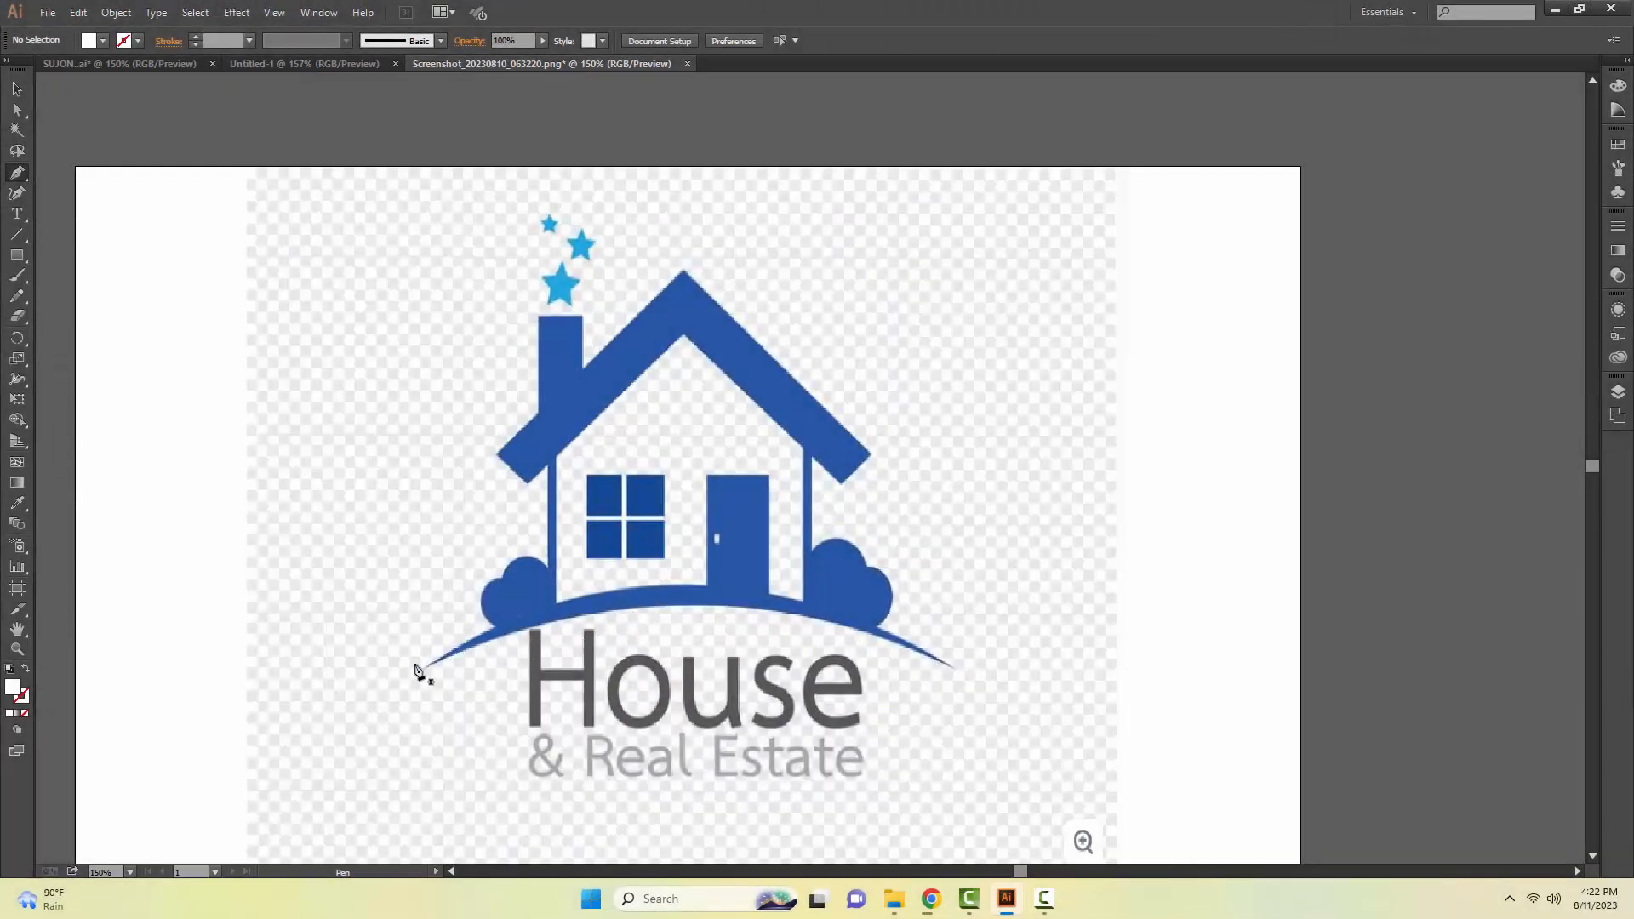
# Step: Trace the curved ground swoosh beneath the house as a closed, tapered Pen path about 415 by 65 px
pyautogui.click(424, 669)
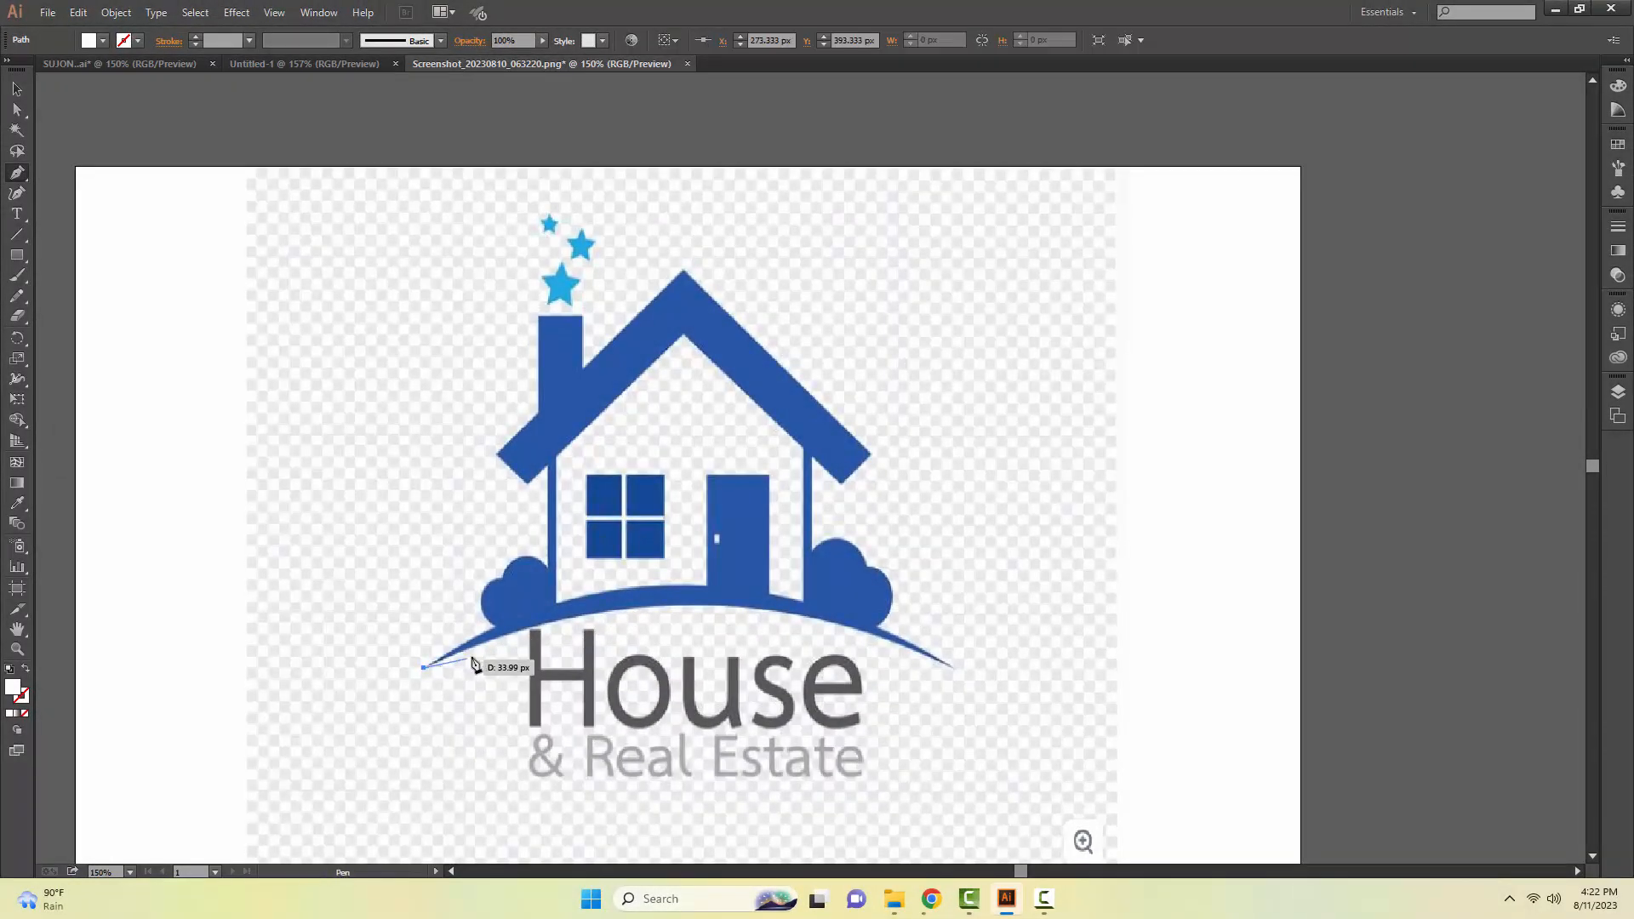
pyautogui.moveTo(954, 669); pyautogui.dragTo(1229, 817)
pyautogui.moveTo(424, 671); pyautogui.dragTo(158, 852)
pyautogui.press('v')
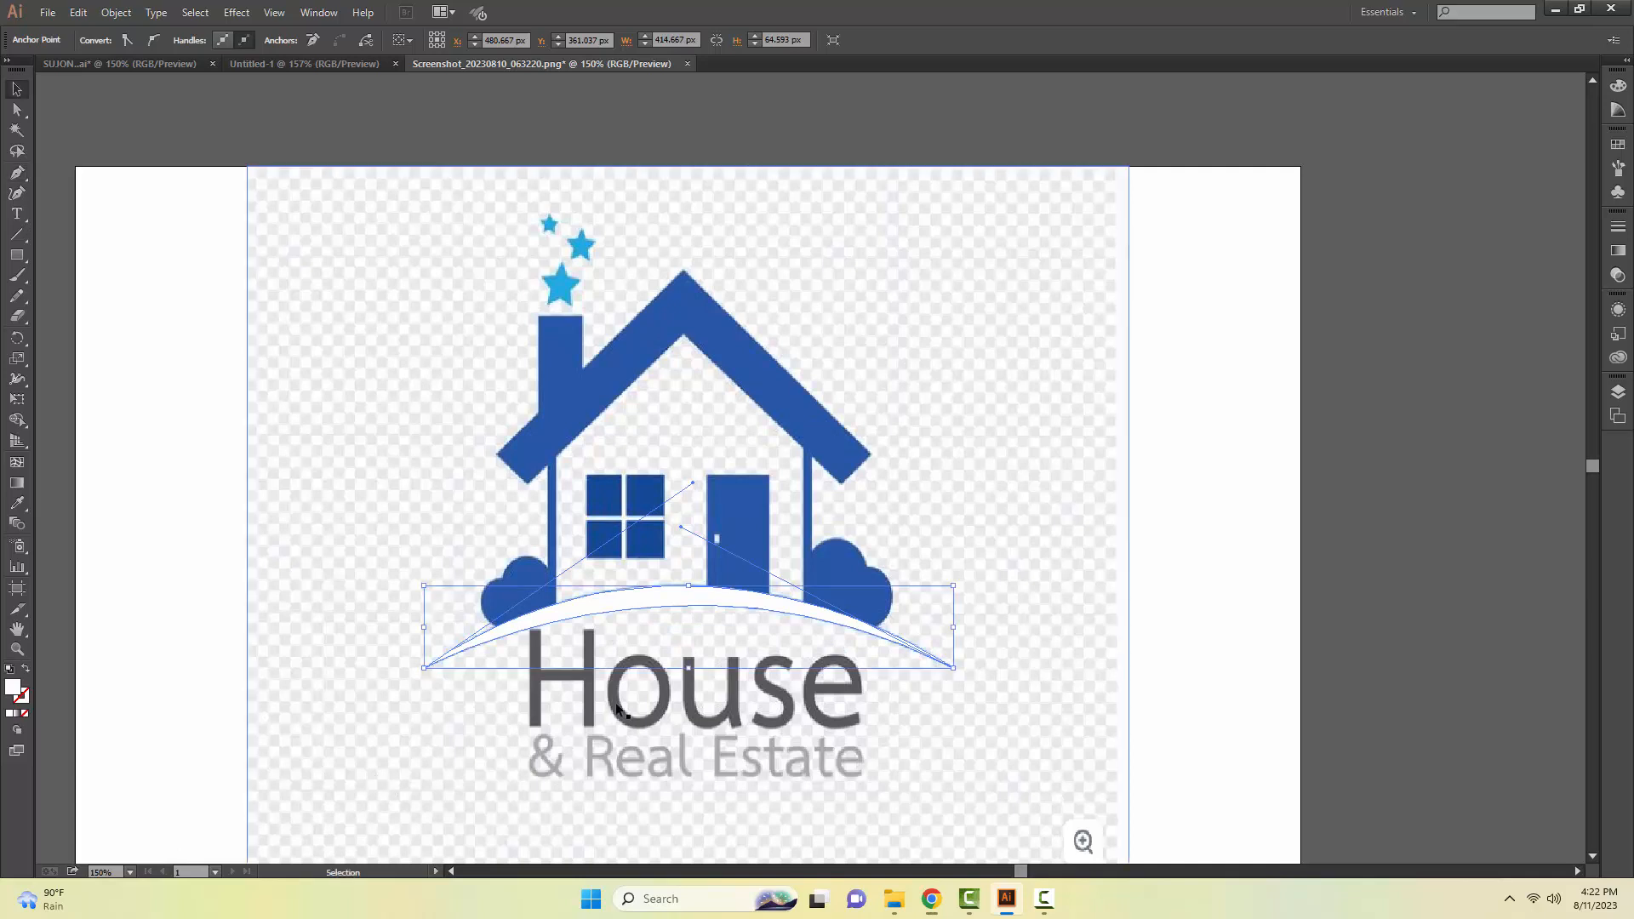
pyautogui.click(1106, 438)
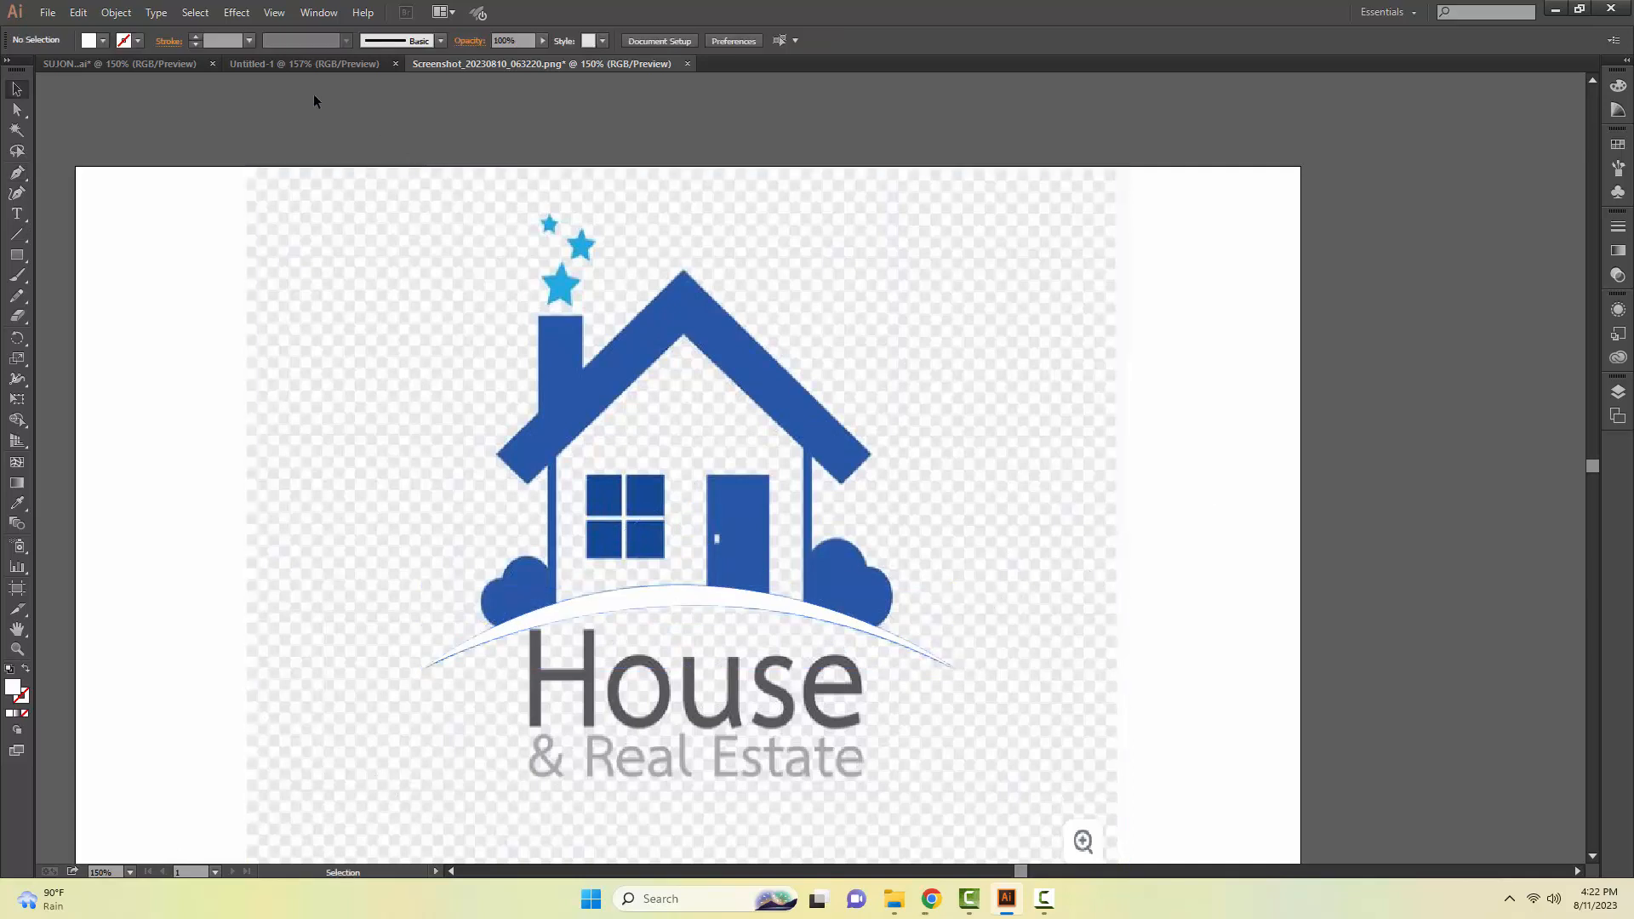
# Step: Trace the bush beside the house's left wall as a closed Pen path with a 1 pt stroke and no fill
pyautogui.click(249, 41)
pyautogui.click(266, 119)
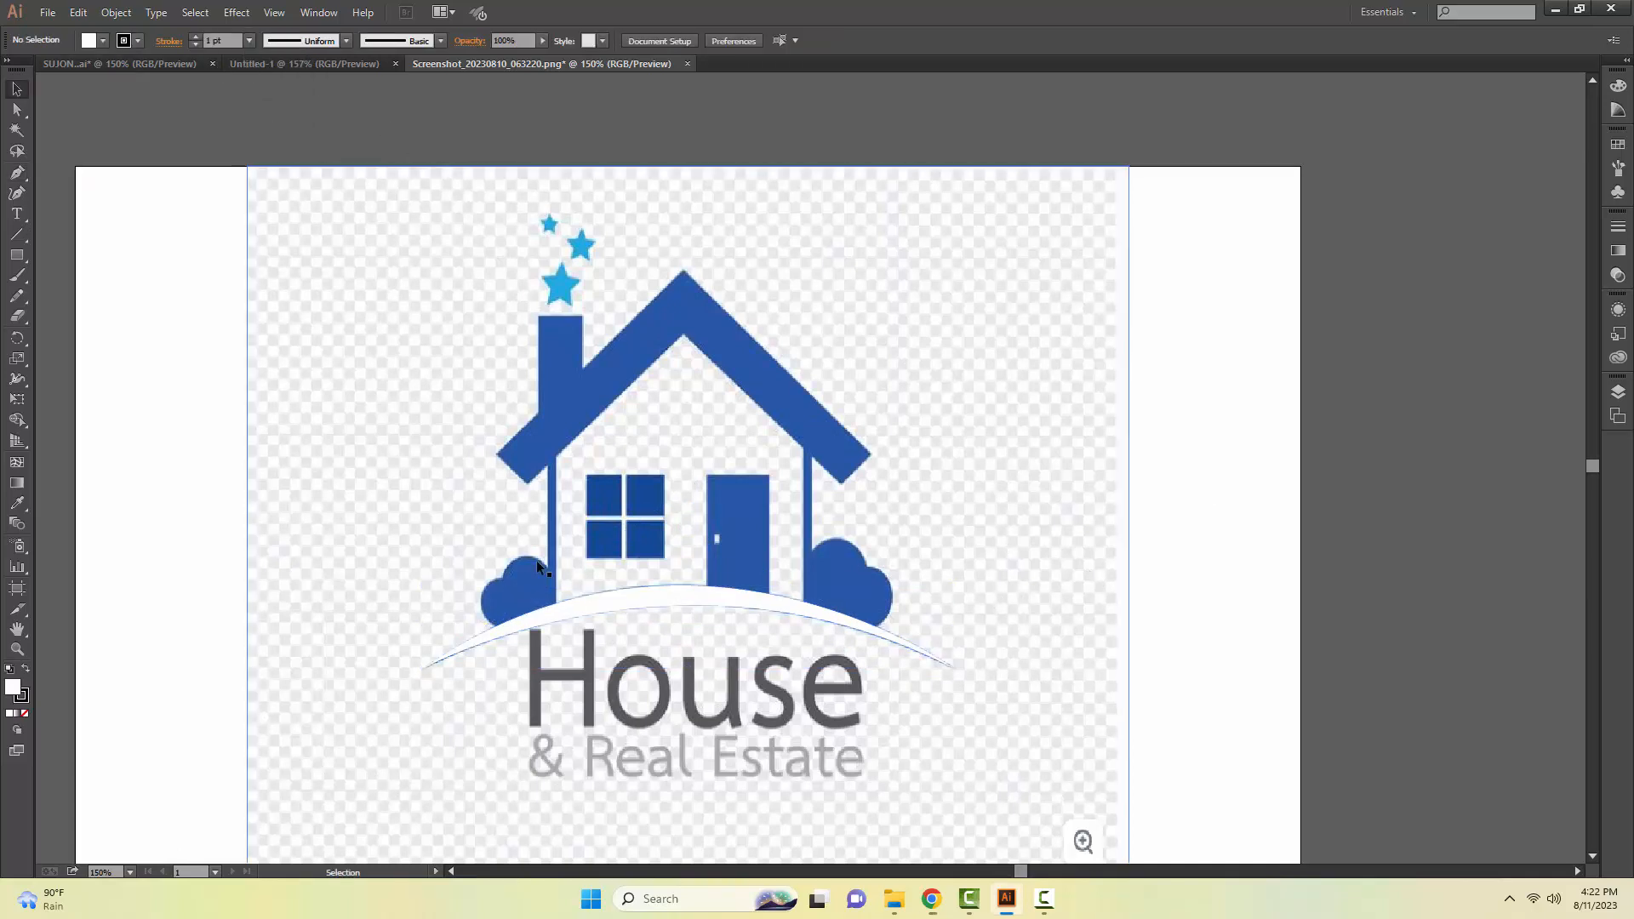
pyautogui.press('p')
pyautogui.click(495, 627)
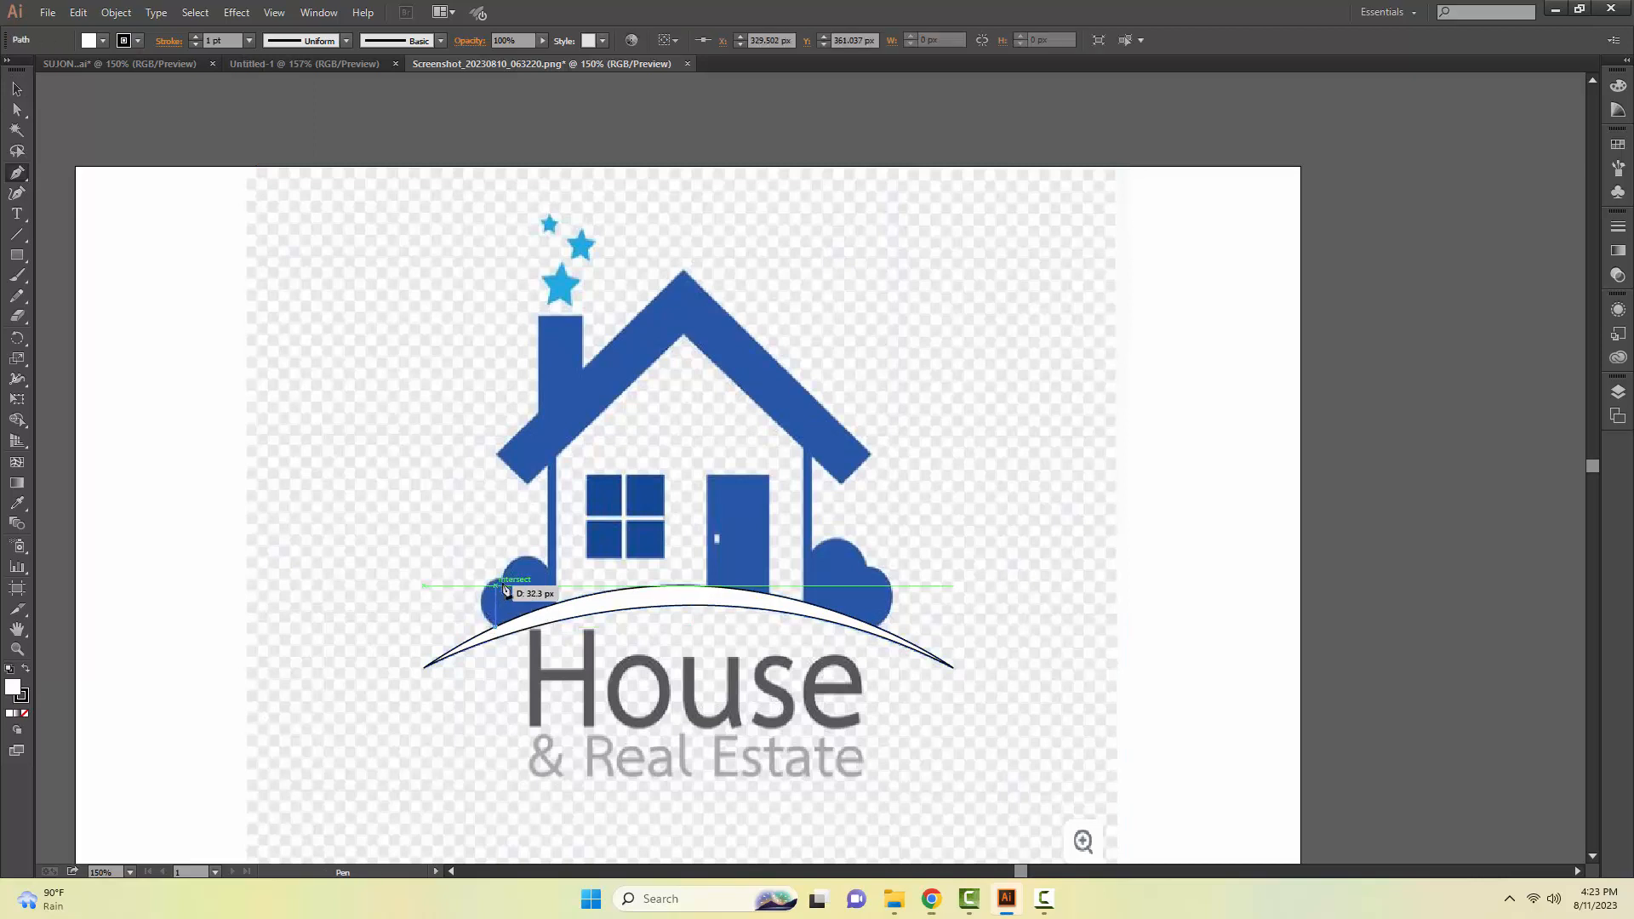
pyautogui.moveTo(502, 579); pyautogui.dragTo(539, 567)
pyautogui.click(495, 627)
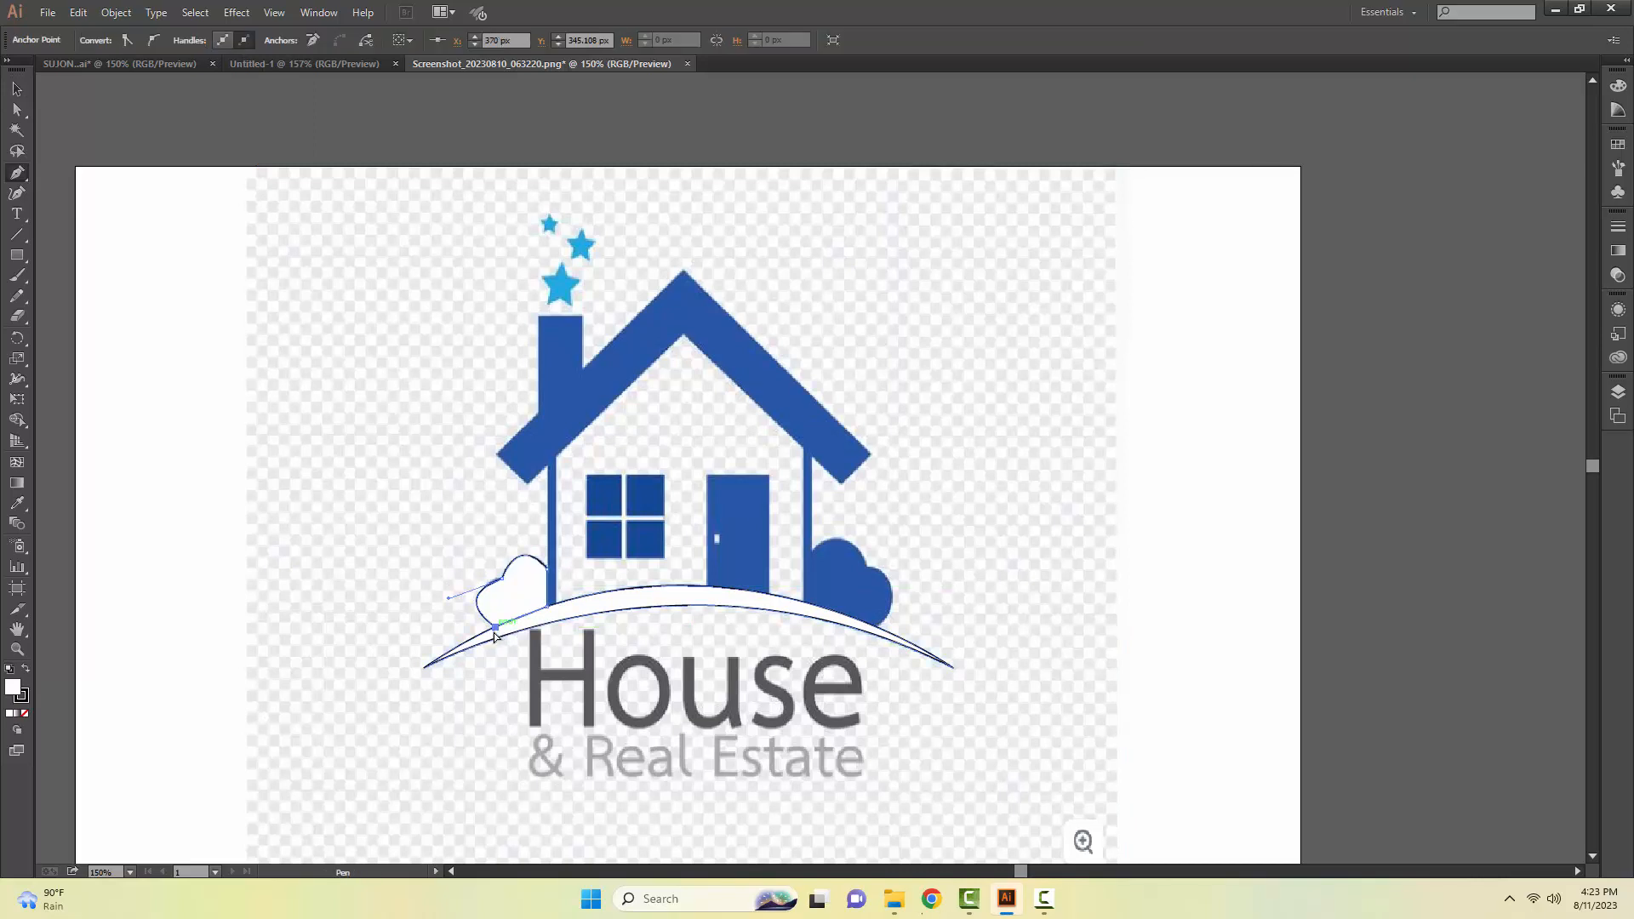
pyautogui.press('v')
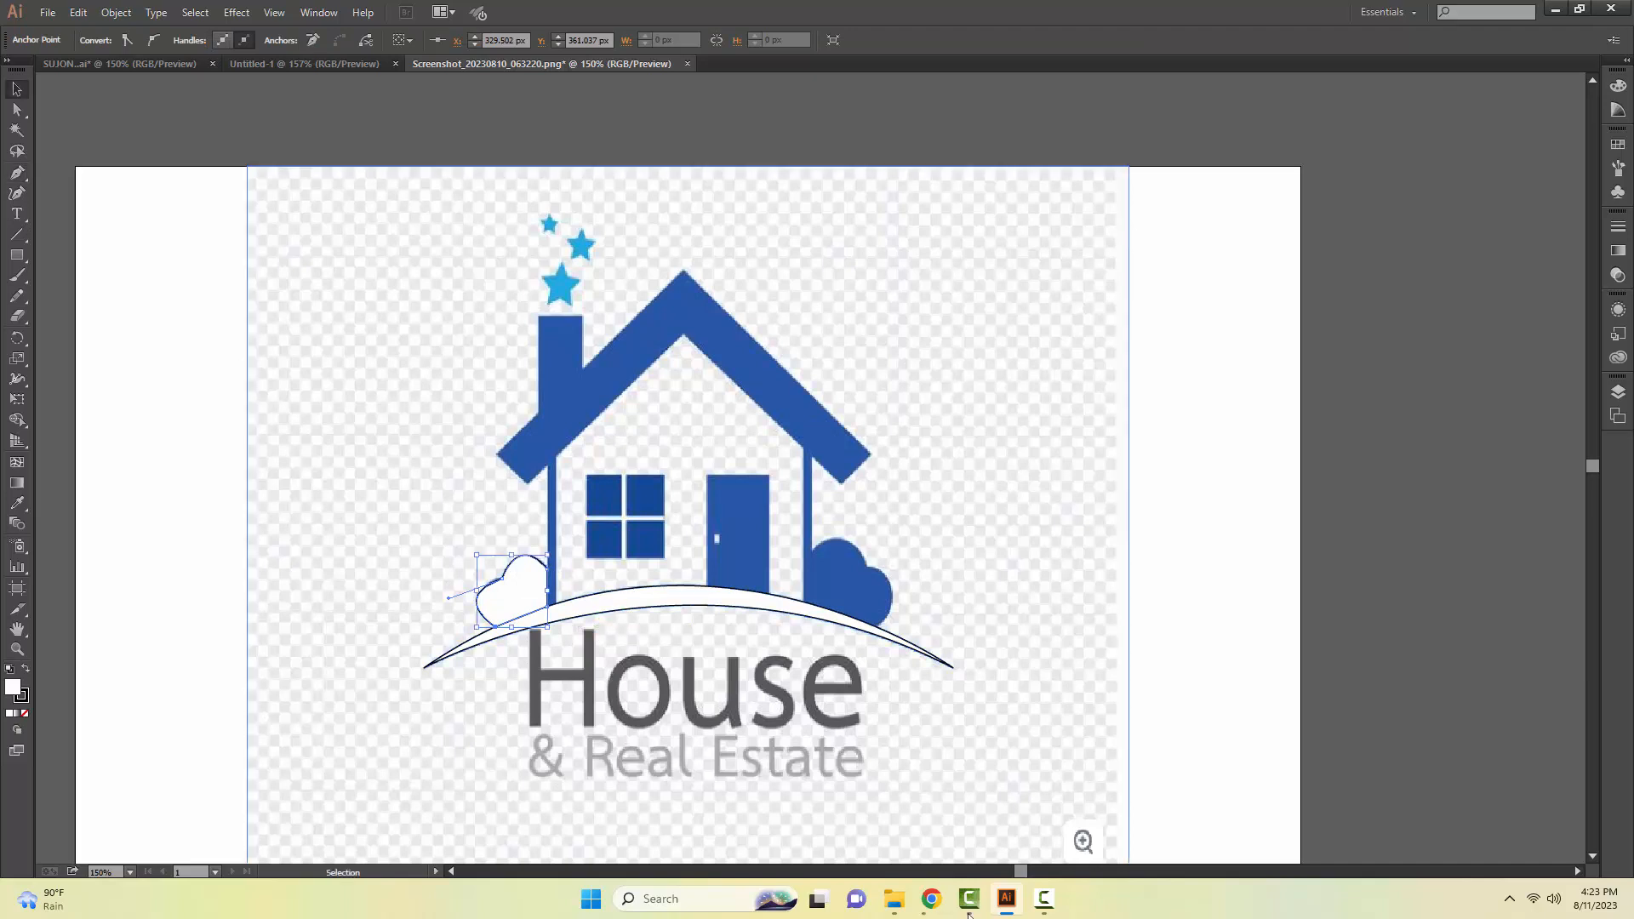
pyautogui.click(24, 713)
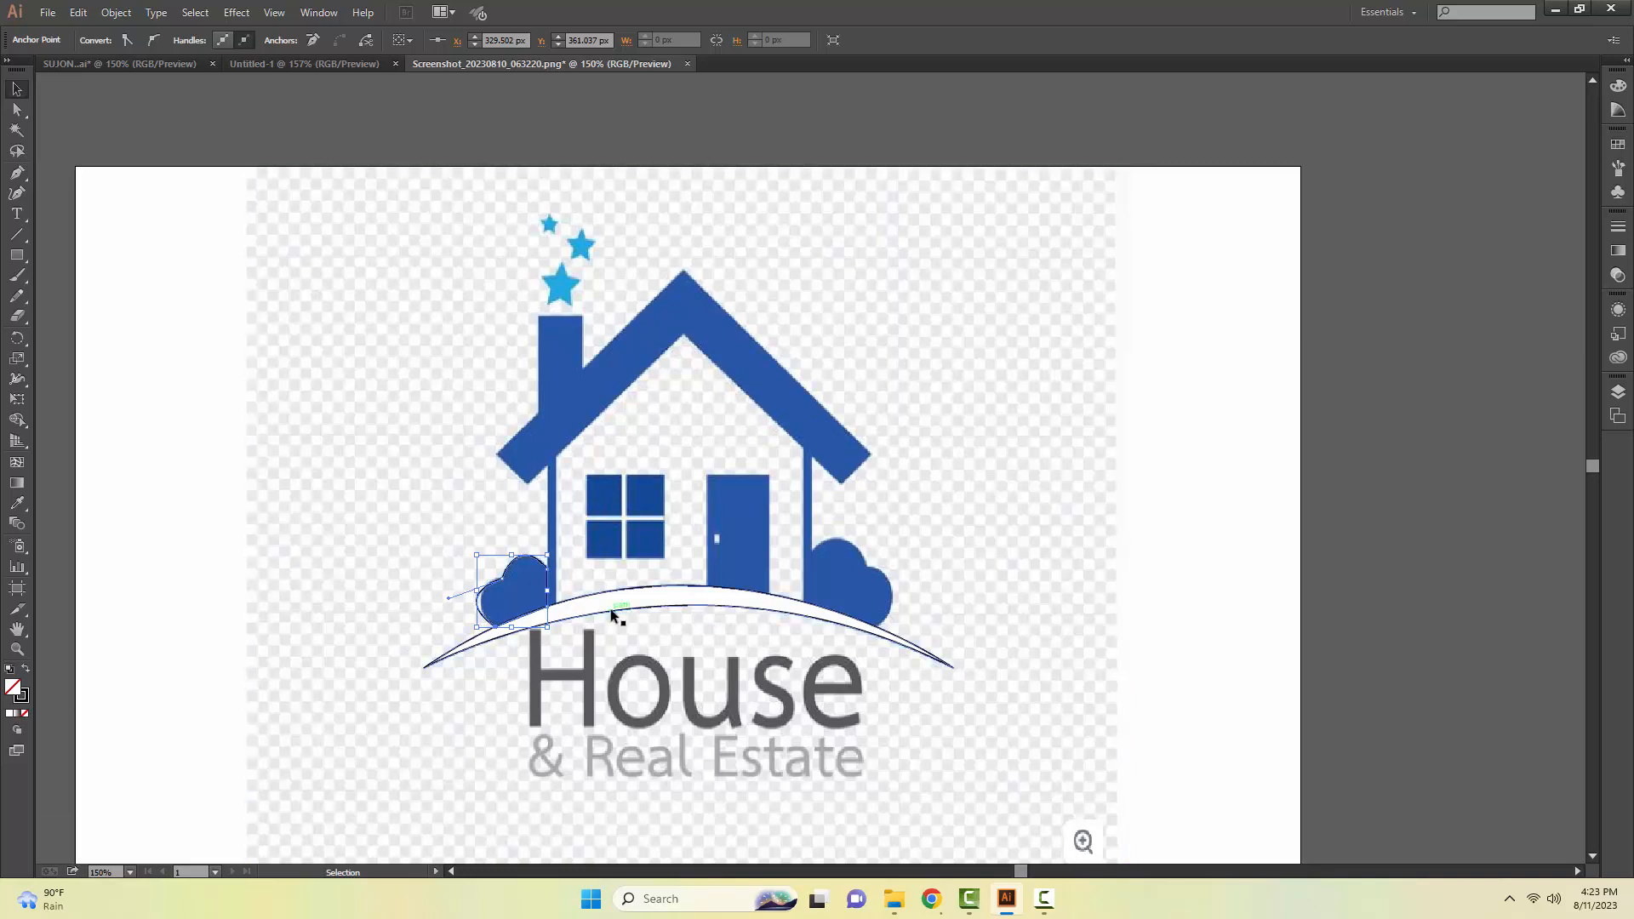
# Step: Trace the bush beside the house's right wall as a closed, unfilled Pen path ending on the ground curve
pyautogui.press('p')
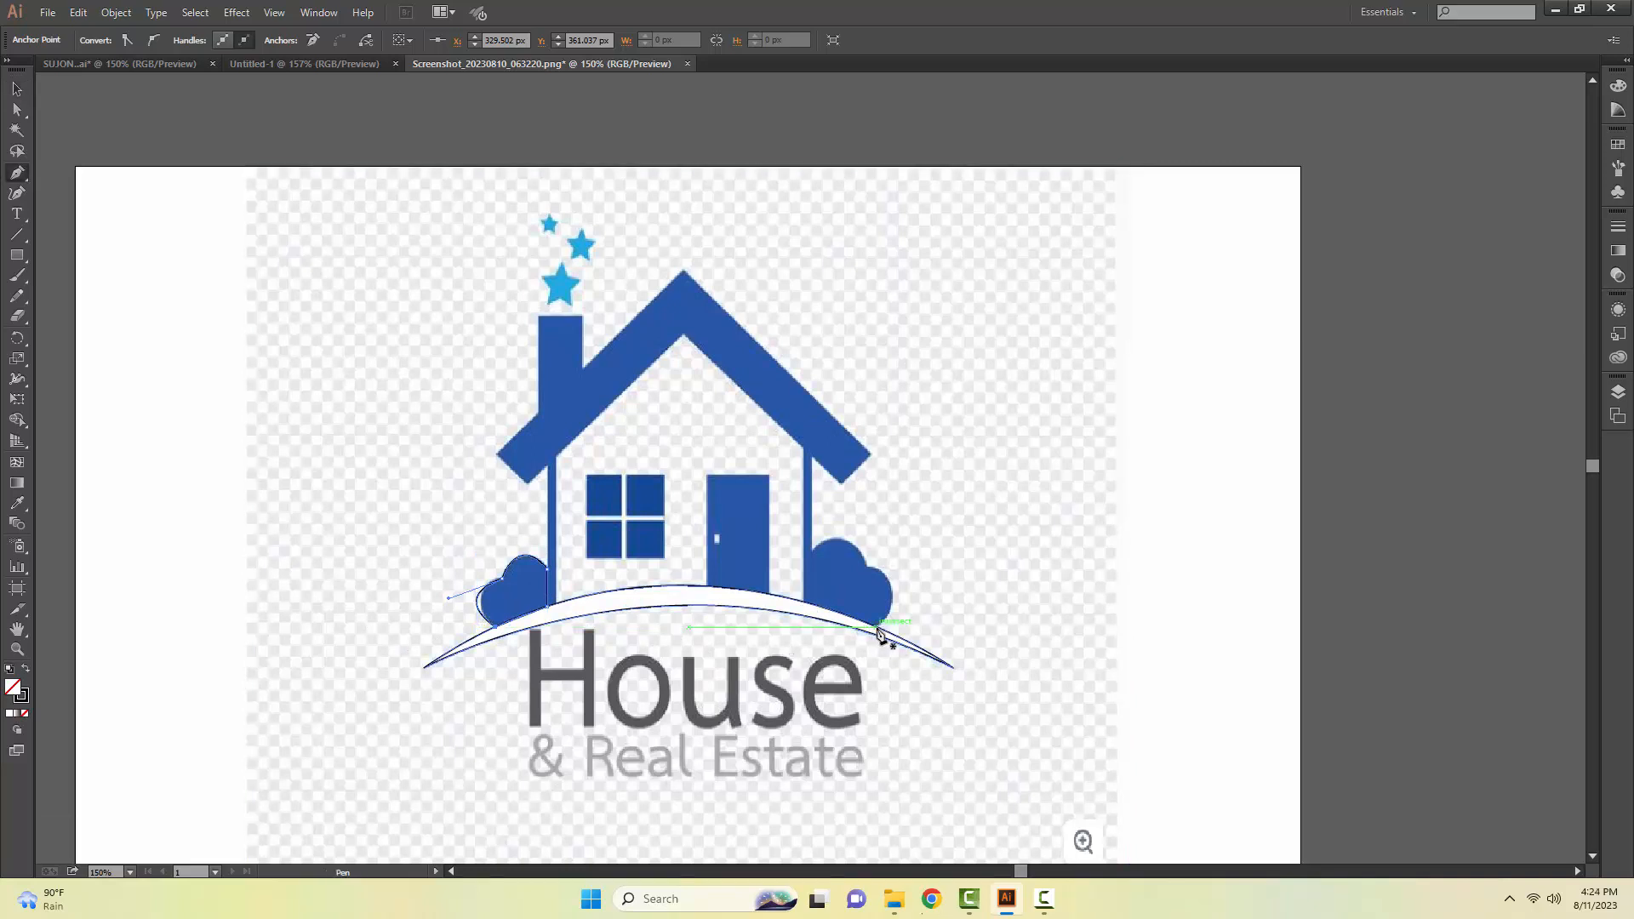
pyautogui.moveTo(877, 629); pyautogui.dragTo(814, 546)
pyautogui.click(866, 567)
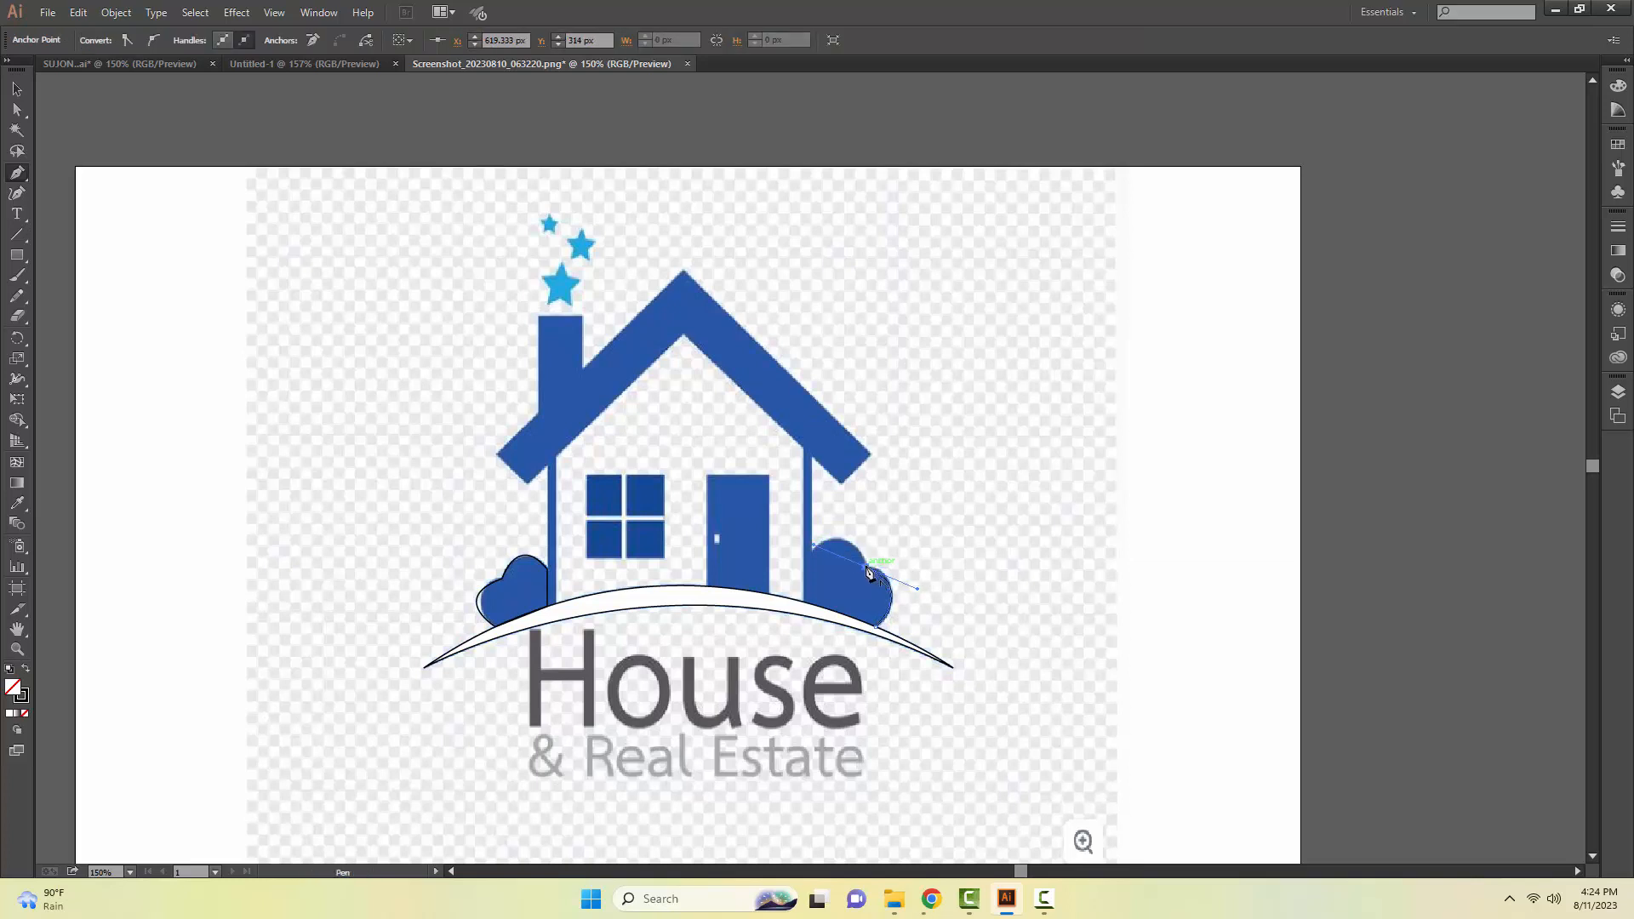
pyautogui.moveTo(813, 554); pyautogui.dragTo(777, 600)
pyautogui.click(812, 555)
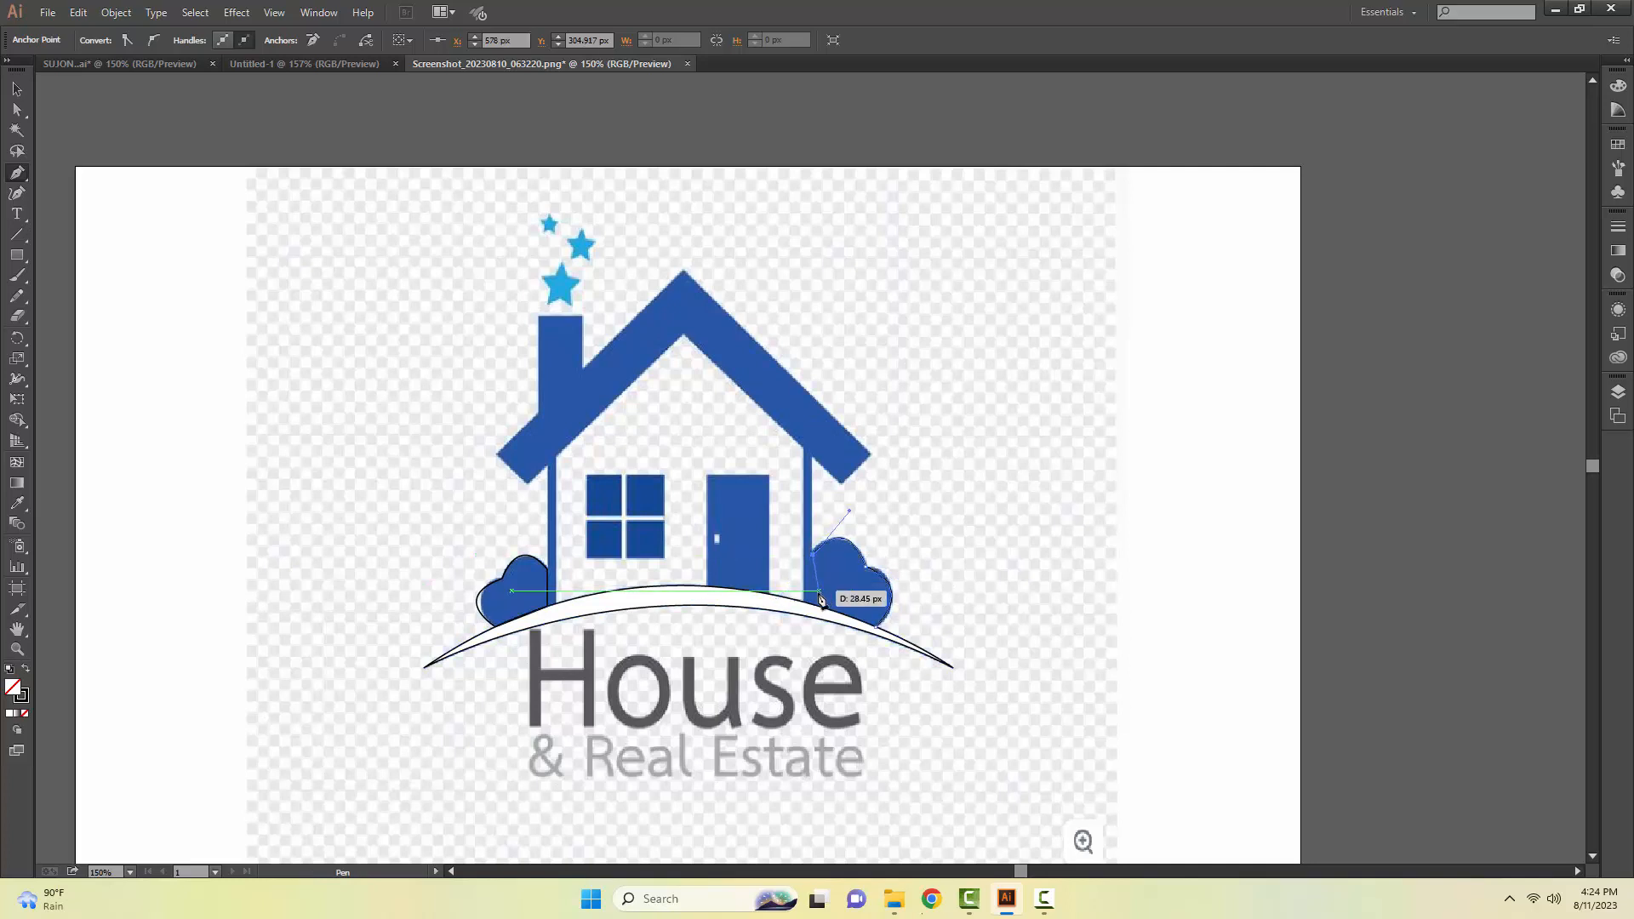
pyautogui.click(814, 605)
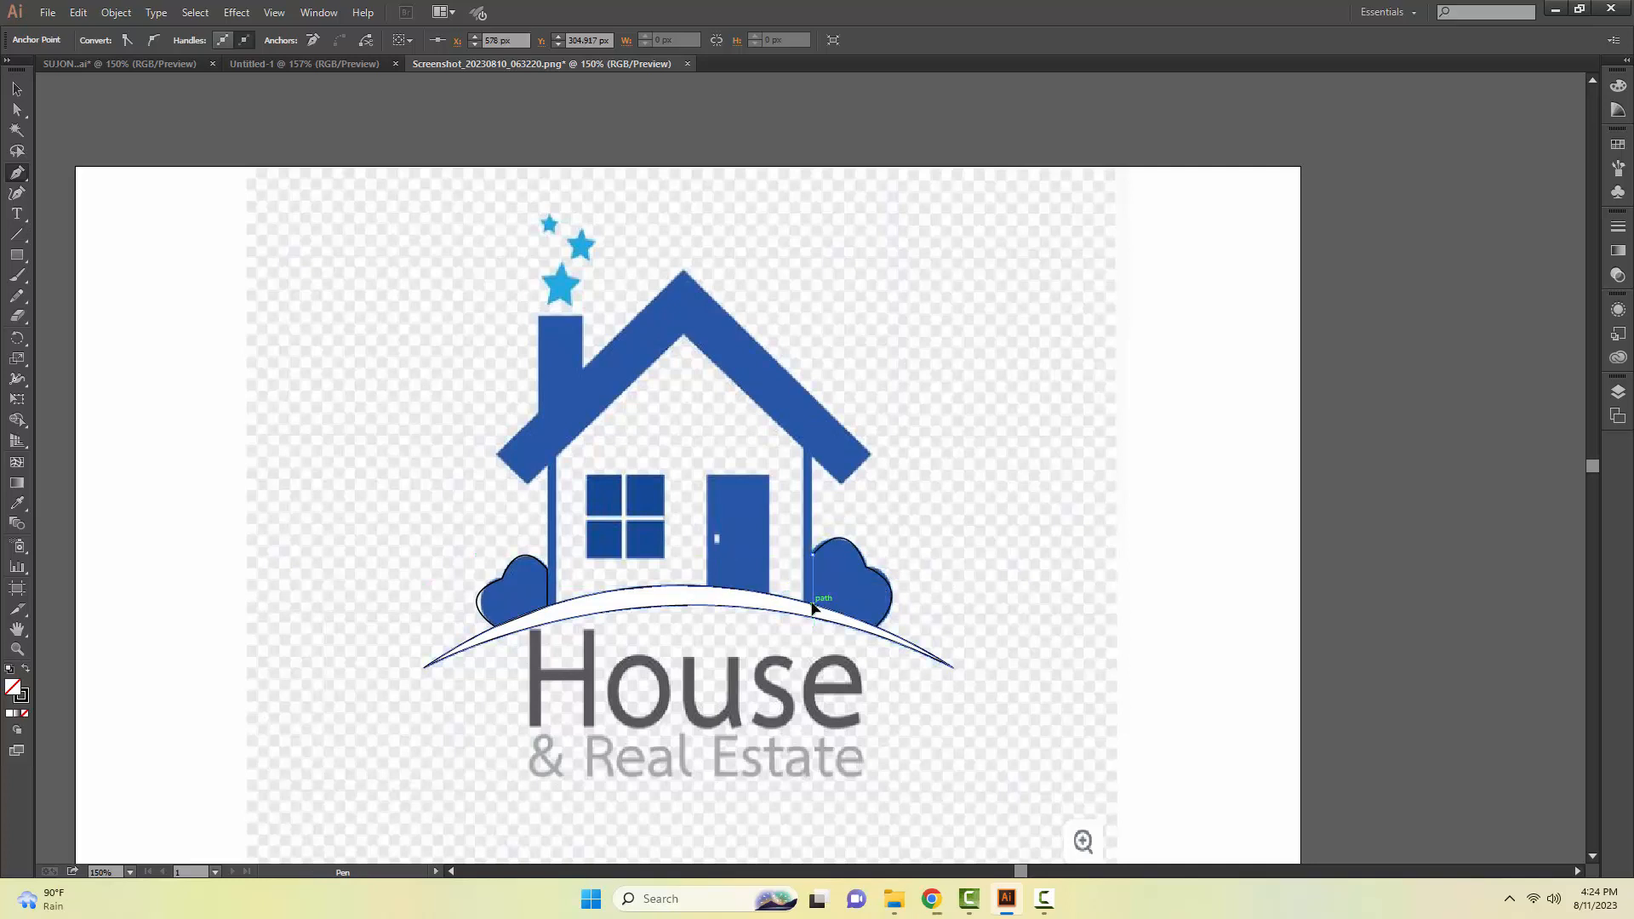
pyautogui.click(875, 628)
pyautogui.press('v')
pyautogui.click(901, 582)
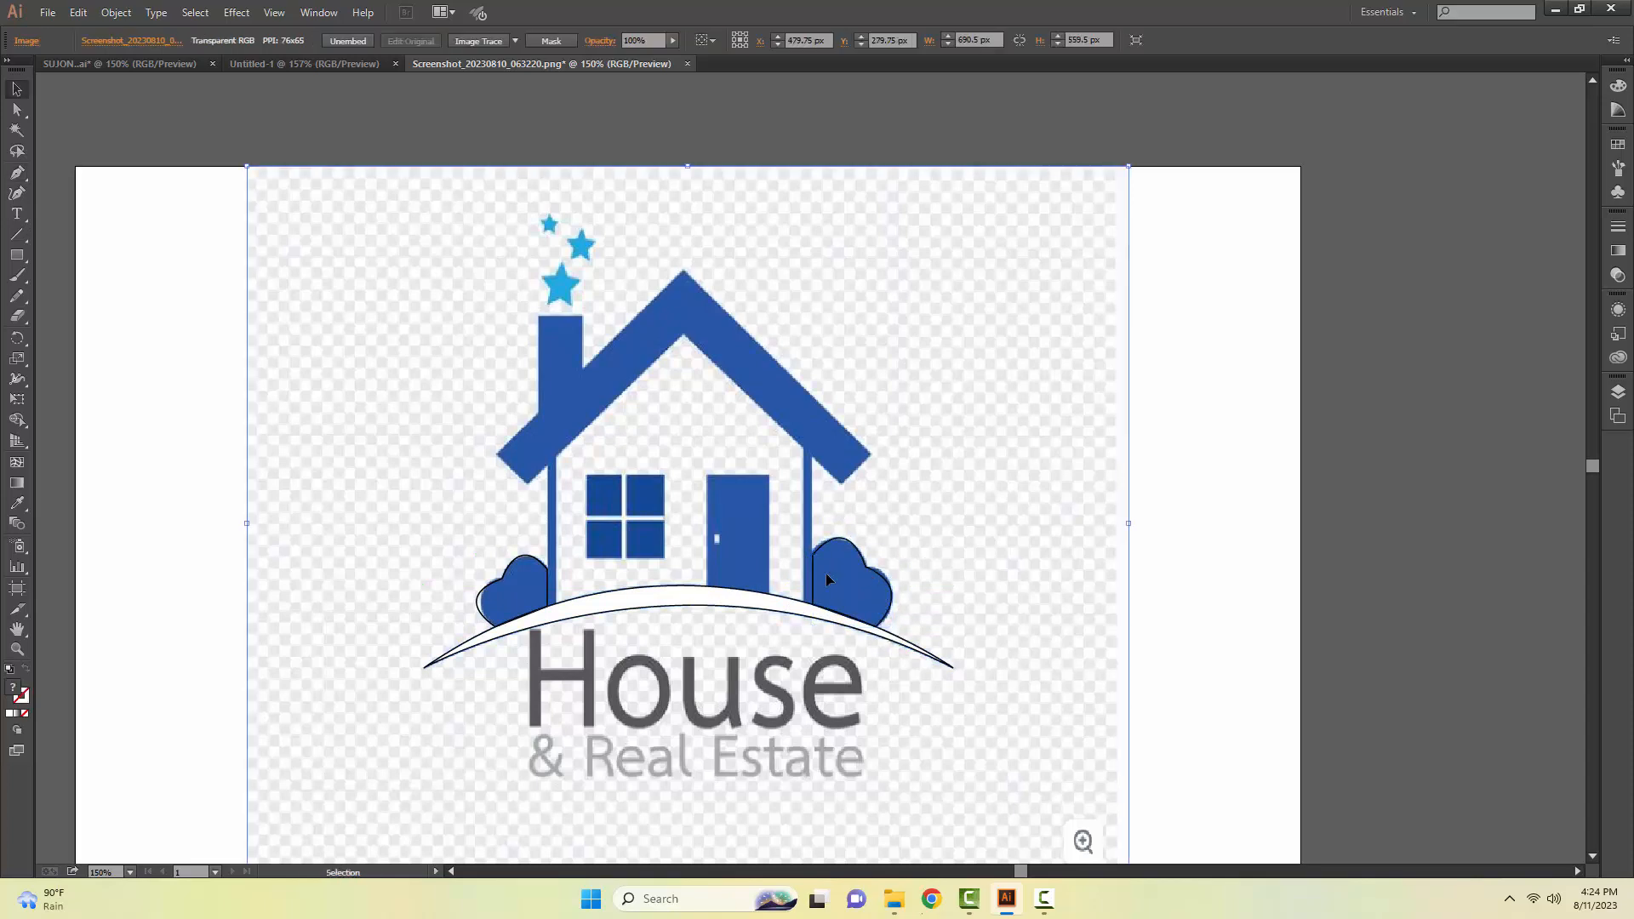
# Step: Draw narrow rectangles over the two wall posts, about 7 by 116 px on the left and 6.5 by 125 px on the right
pyautogui.press('z')
pyautogui.click(756, 555)
pyautogui.press('p')
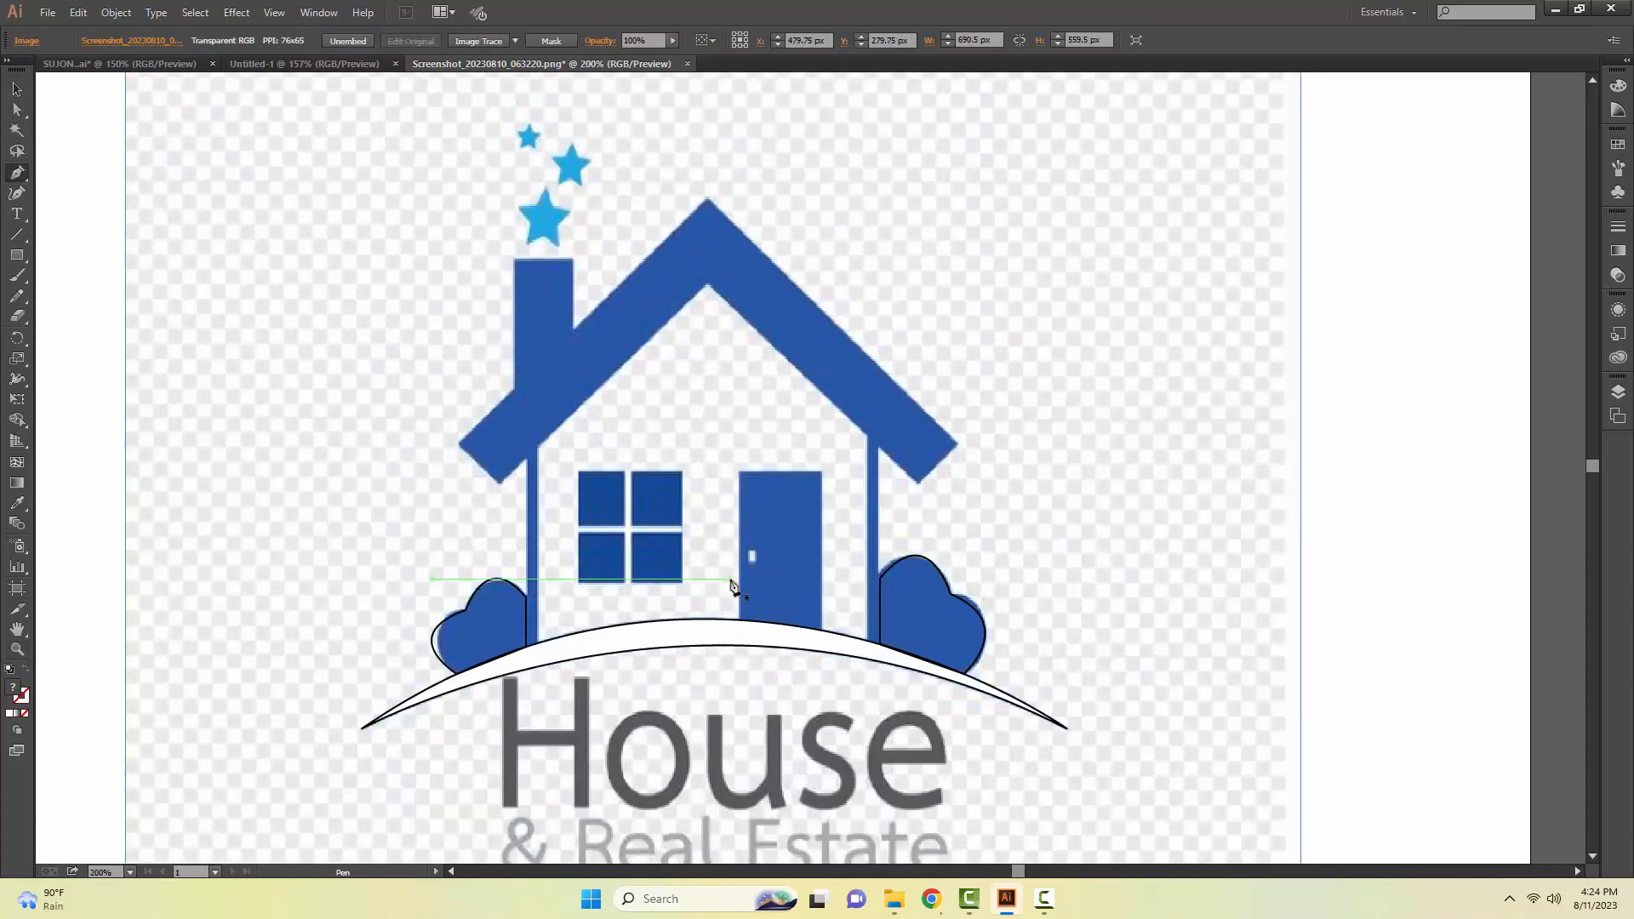
pyautogui.moveTo(511, 628); pyautogui.dragTo(543, 630)
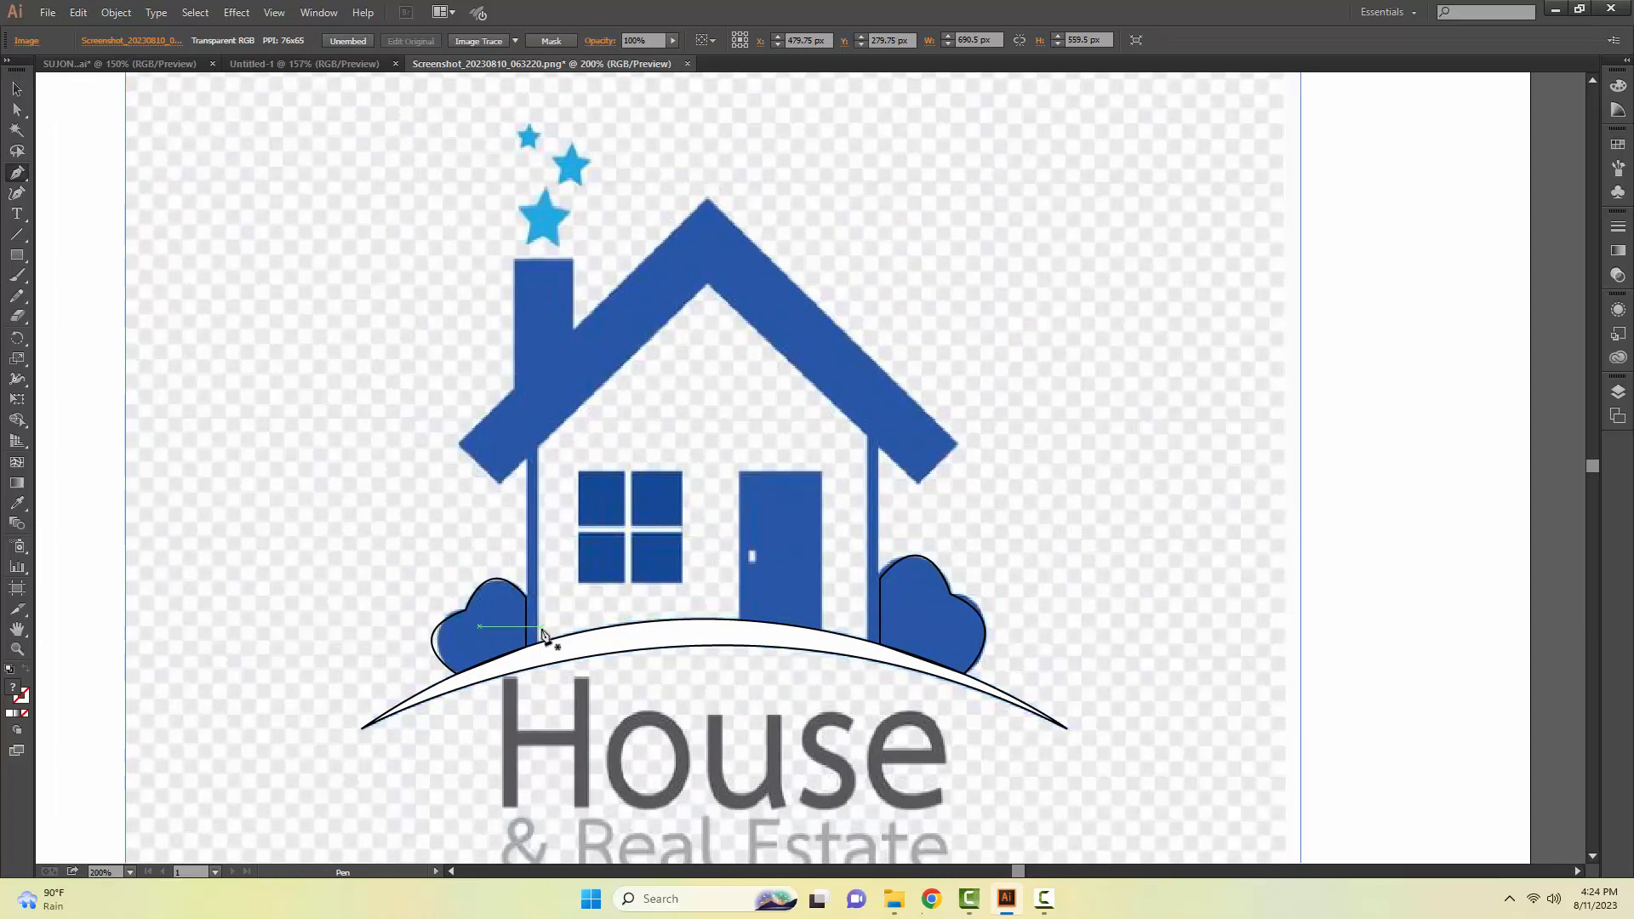
pyautogui.press('m')
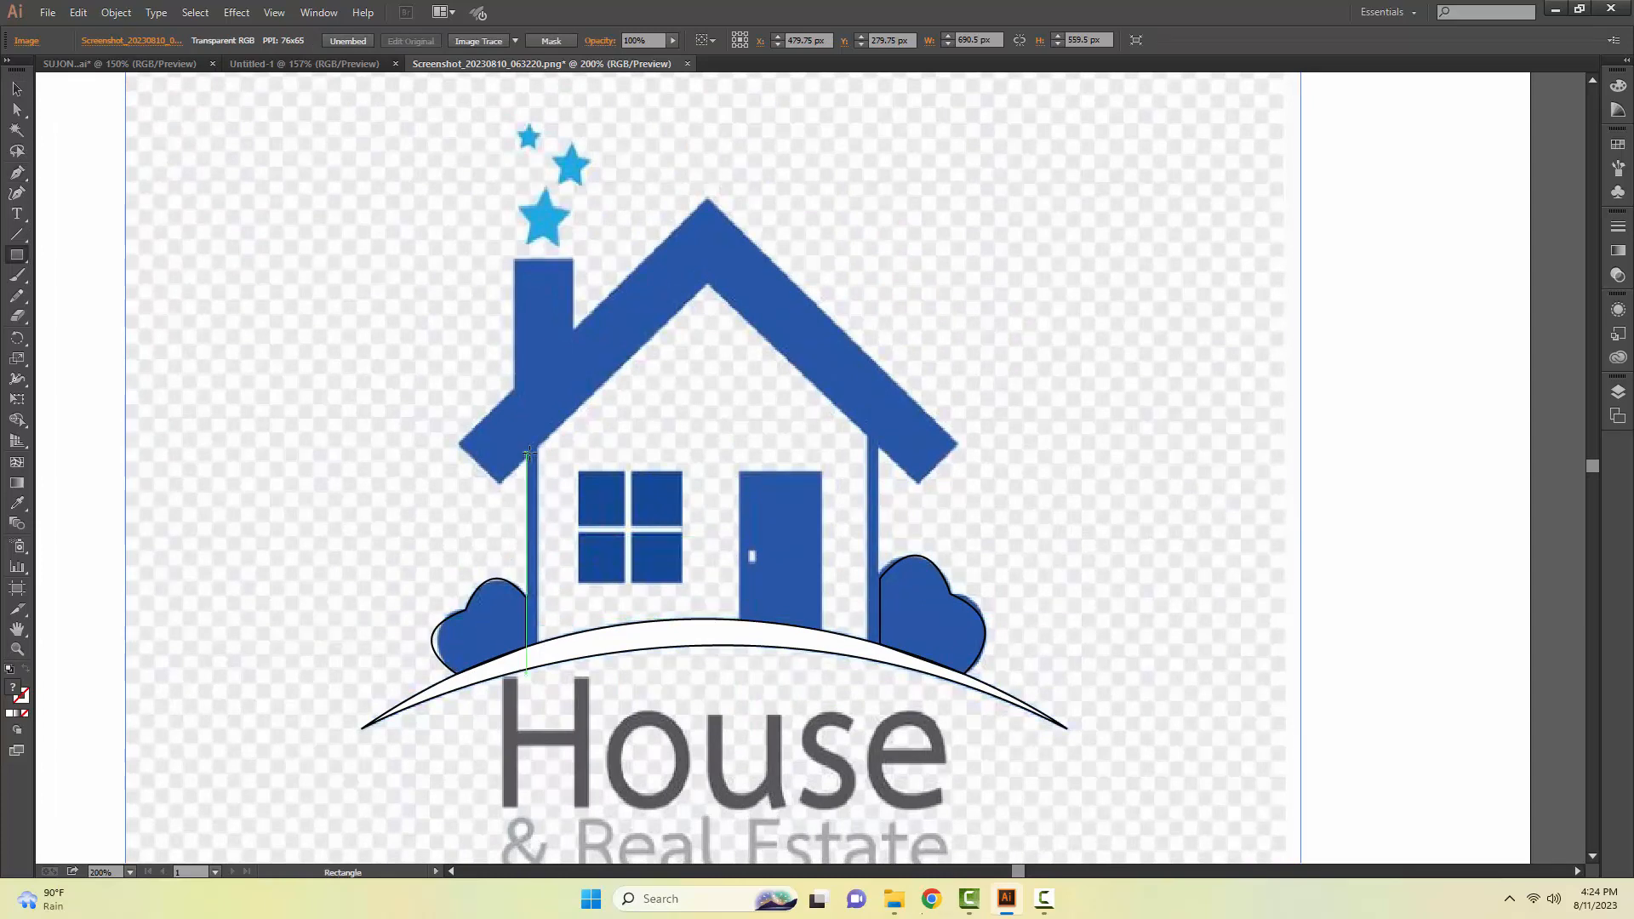
pyautogui.moveTo(525, 445); pyautogui.dragTo(537, 647)
pyautogui.press('v')
pyautogui.click(500, 557)
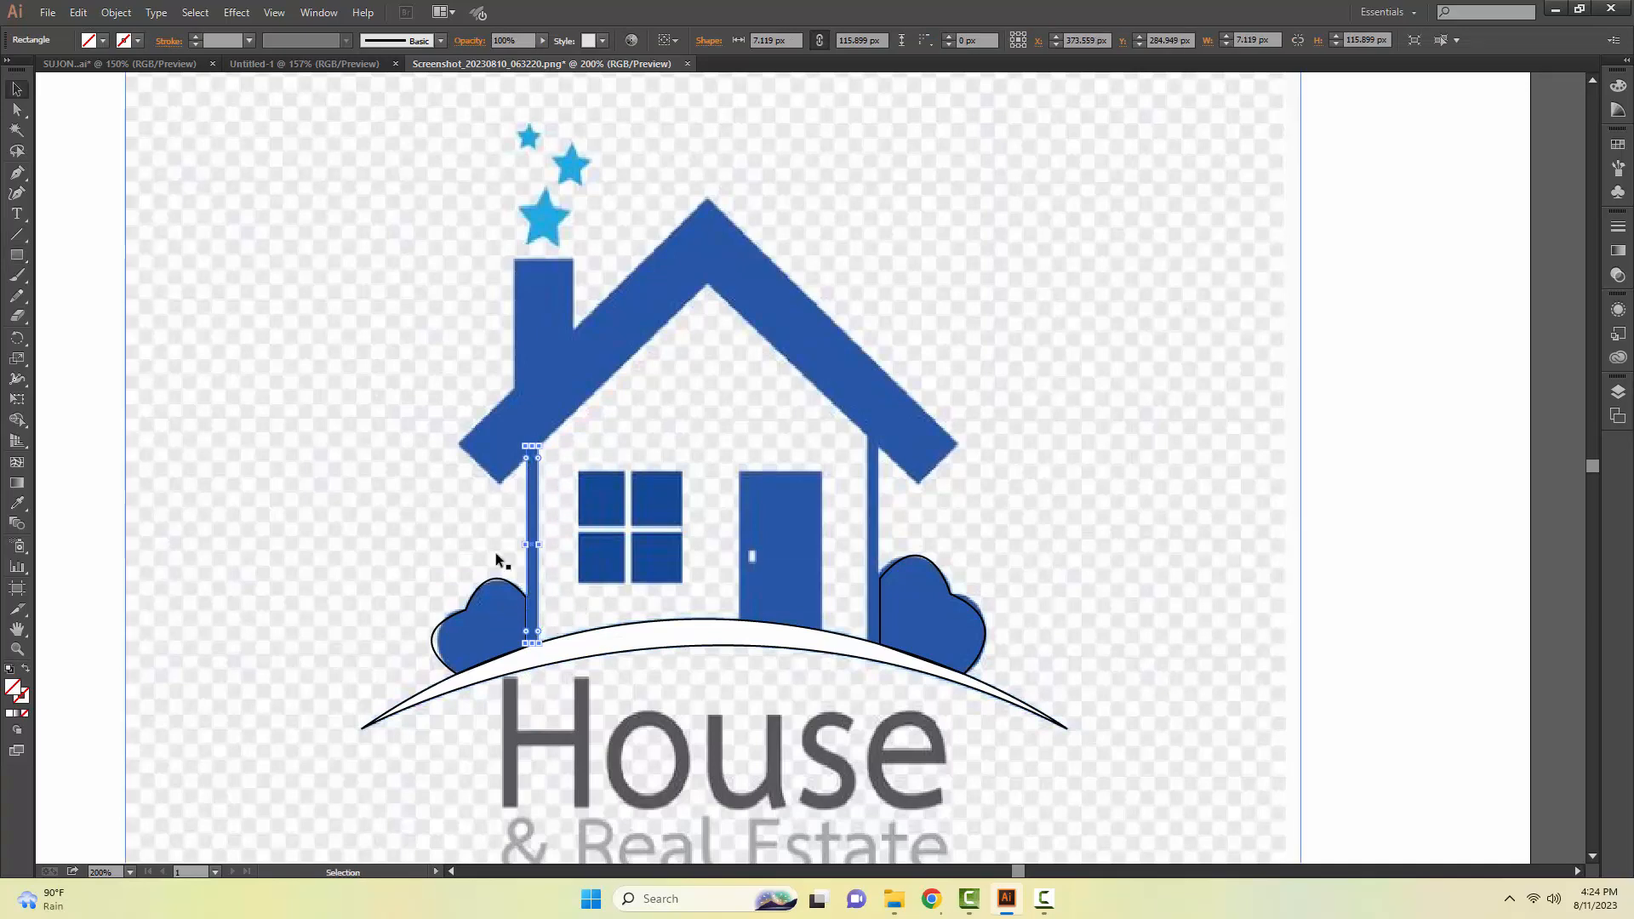
pyautogui.press('m')
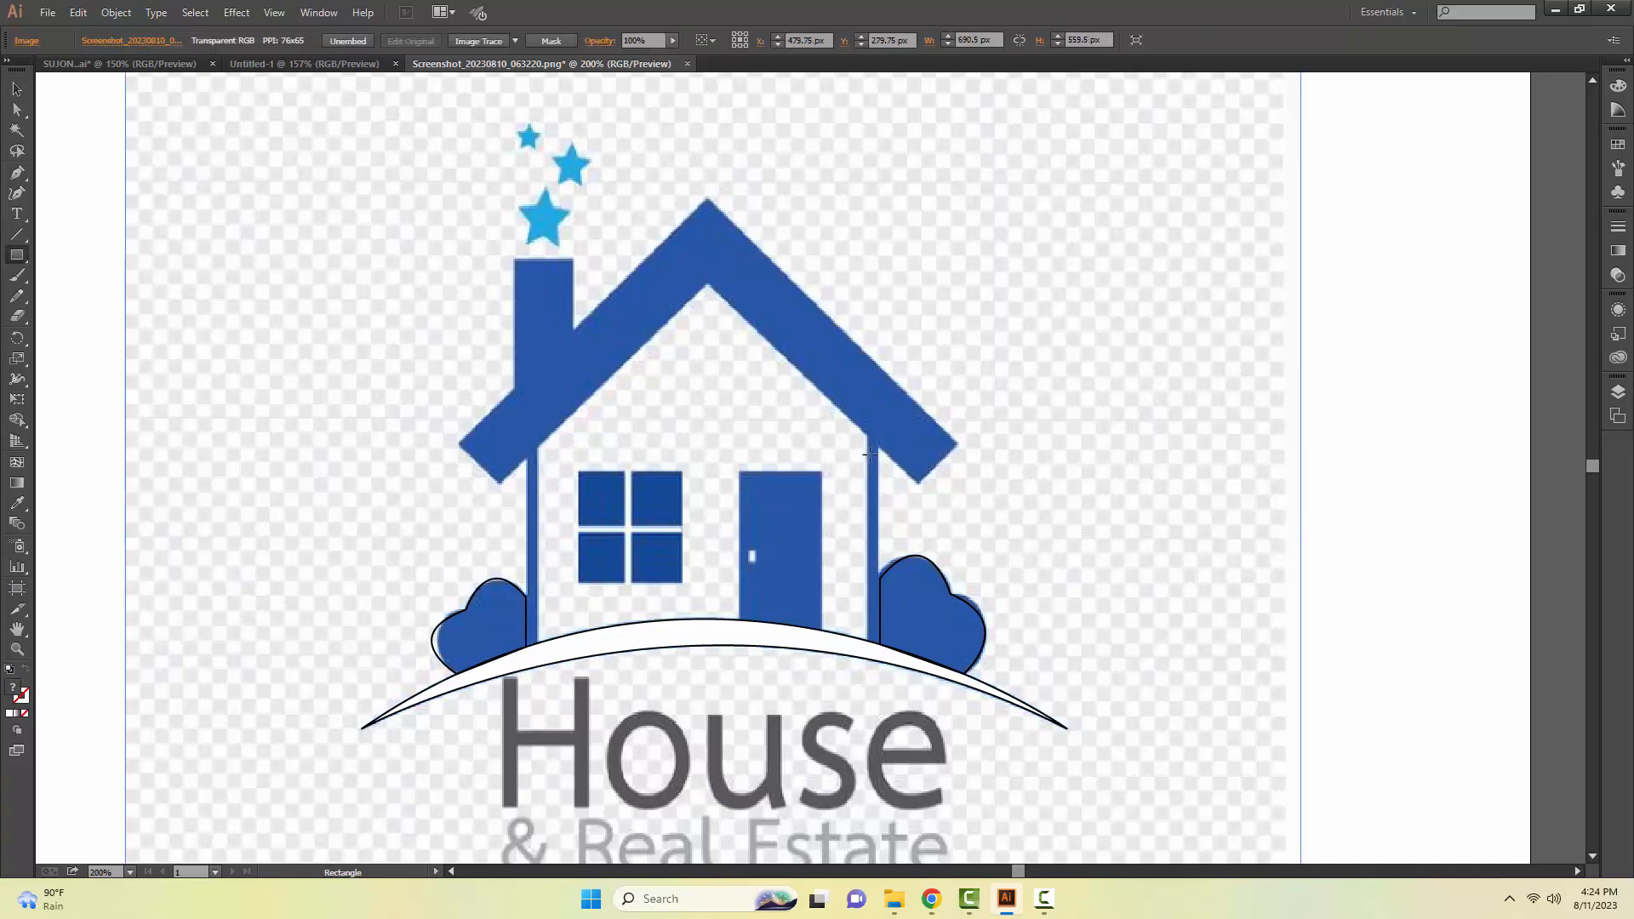
pyautogui.moveTo(868, 435); pyautogui.dragTo(880, 645)
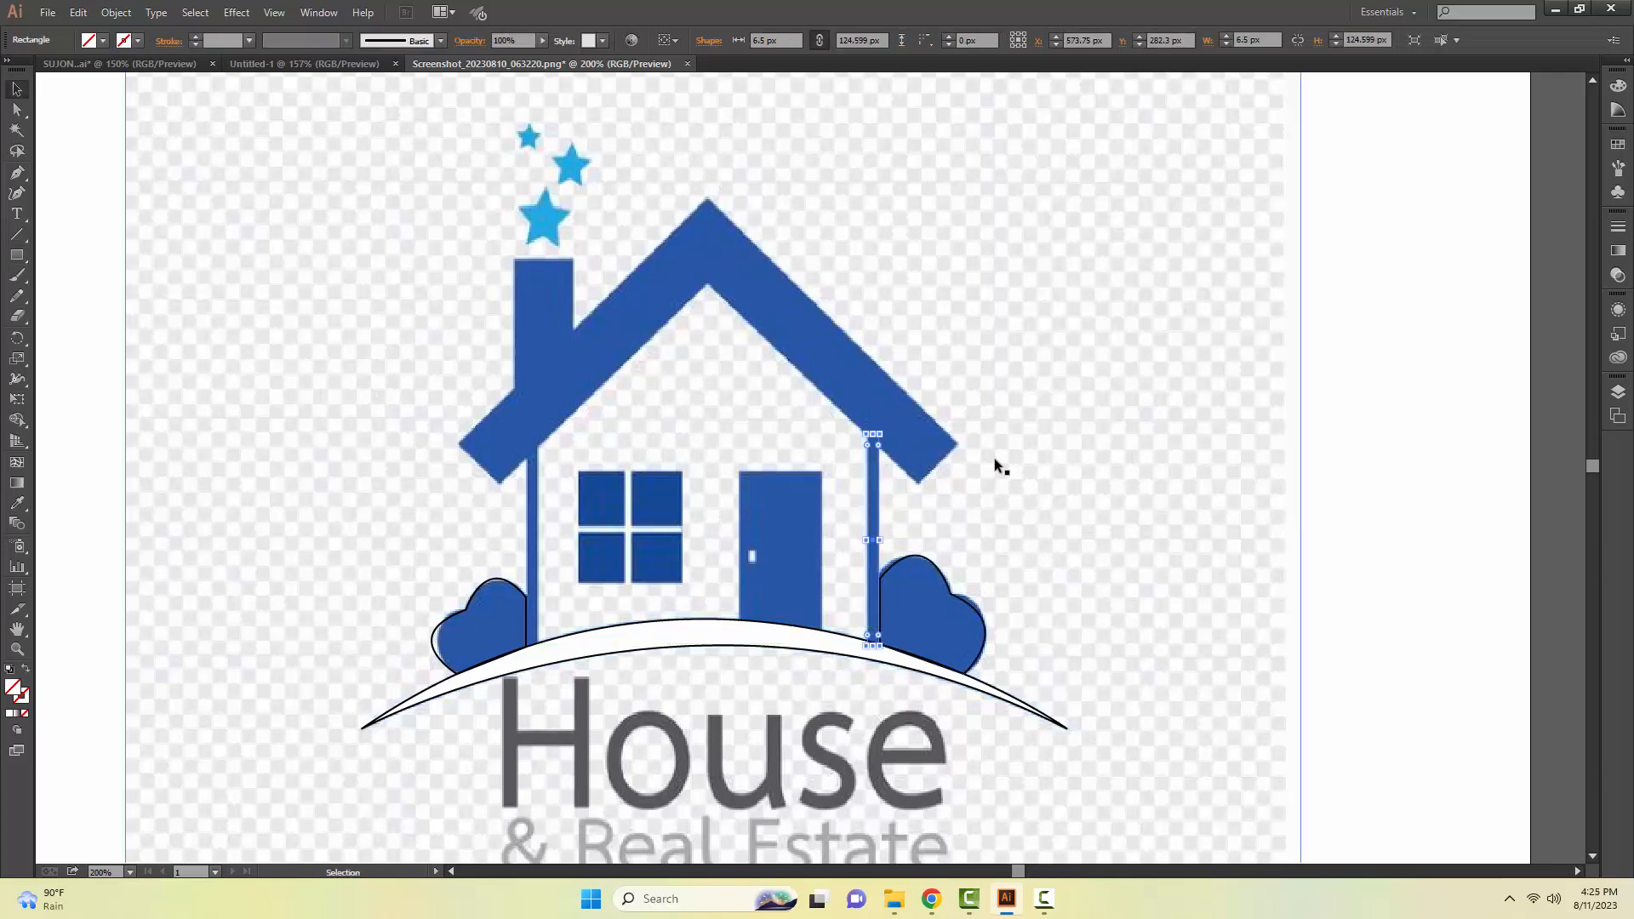
# Step: Draw a rectangle about 47 by 94 px over the door and raise its lower-left corner to the ground curve
pyautogui.moveTo(739, 470); pyautogui.dragTo(821, 630)
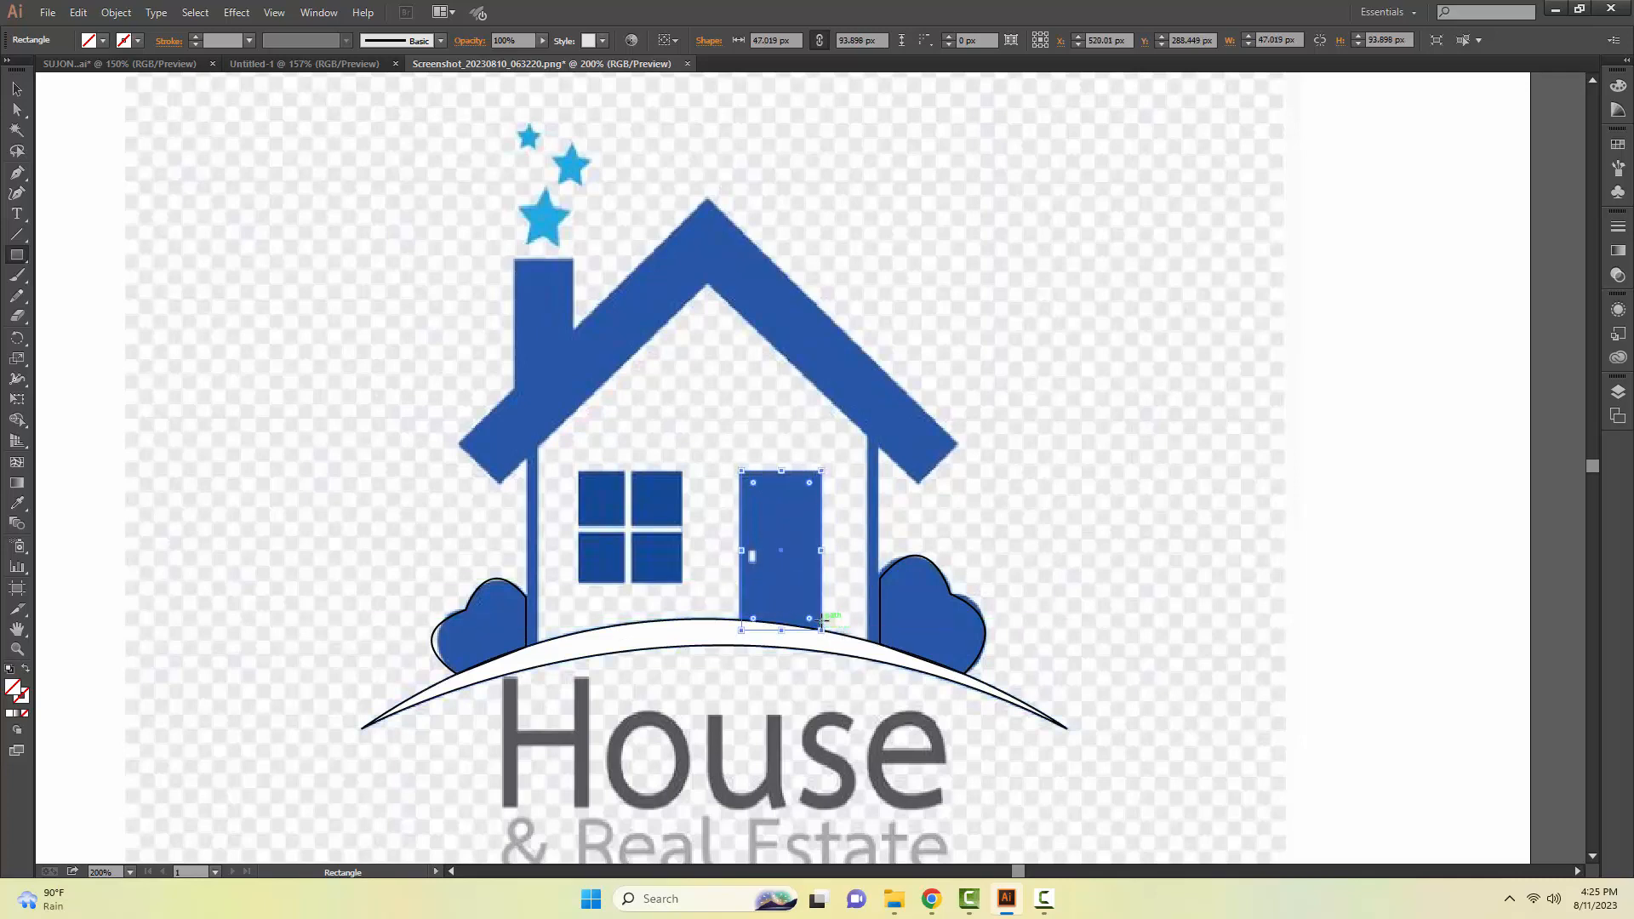
pyautogui.press('v')
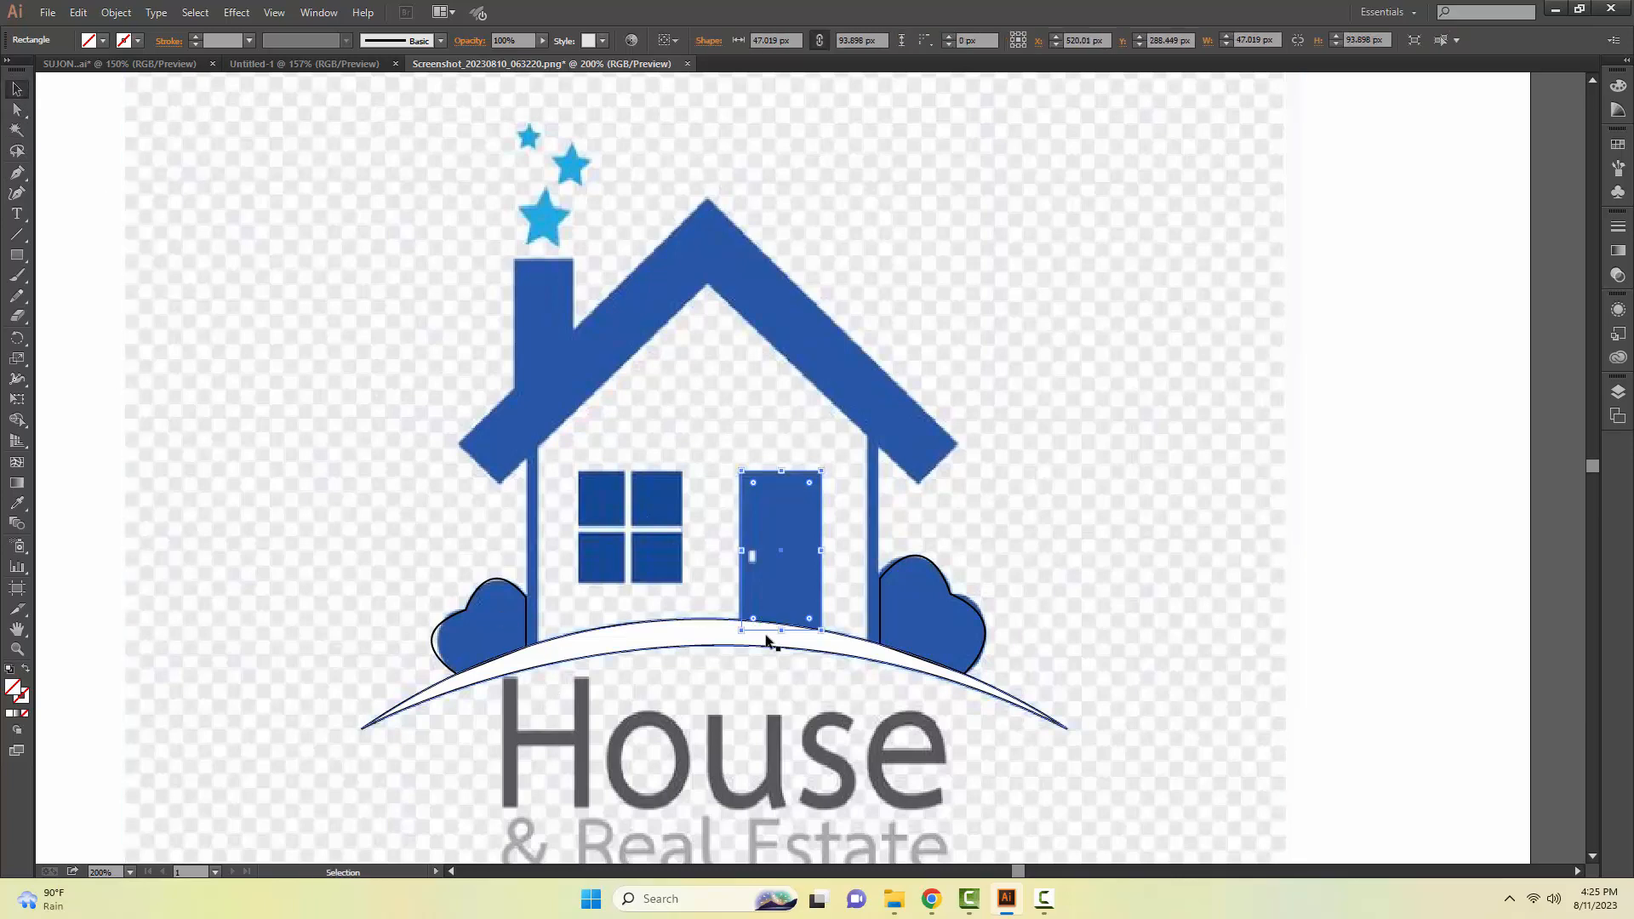
pyautogui.press('z')
pyautogui.click(765, 636)
pyautogui.click(793, 498)
pyautogui.moveTo(800, 478); pyautogui.dragTo(772, 607)
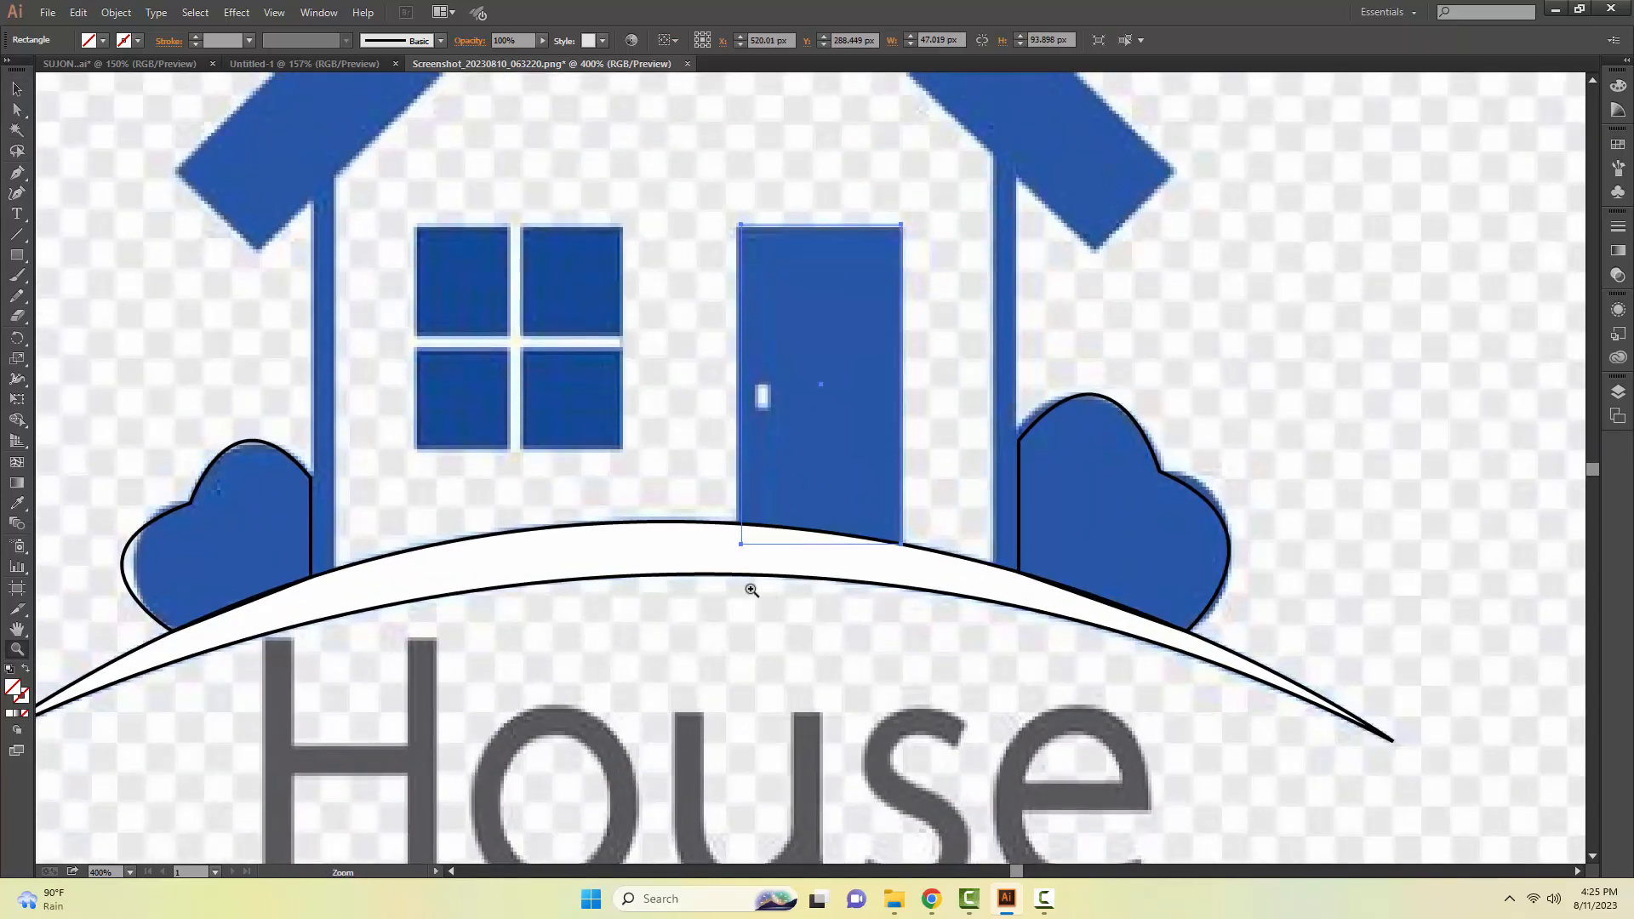
pyautogui.press('v')
pyautogui.click(18, 109)
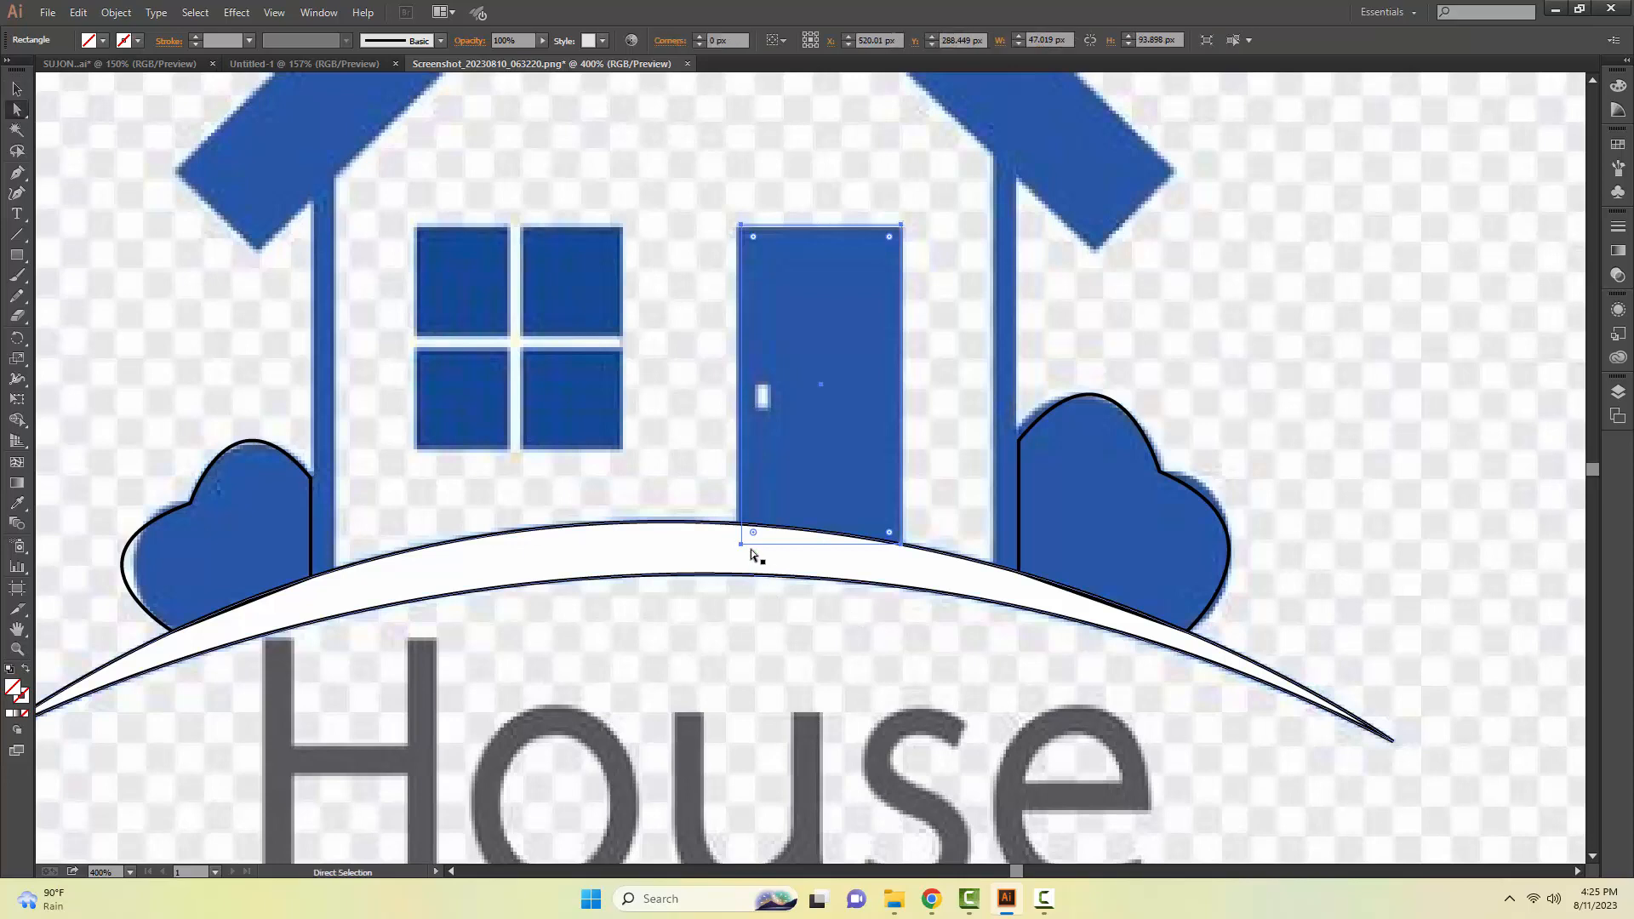
pyautogui.moveTo(742, 544); pyautogui.dragTo(739, 526)
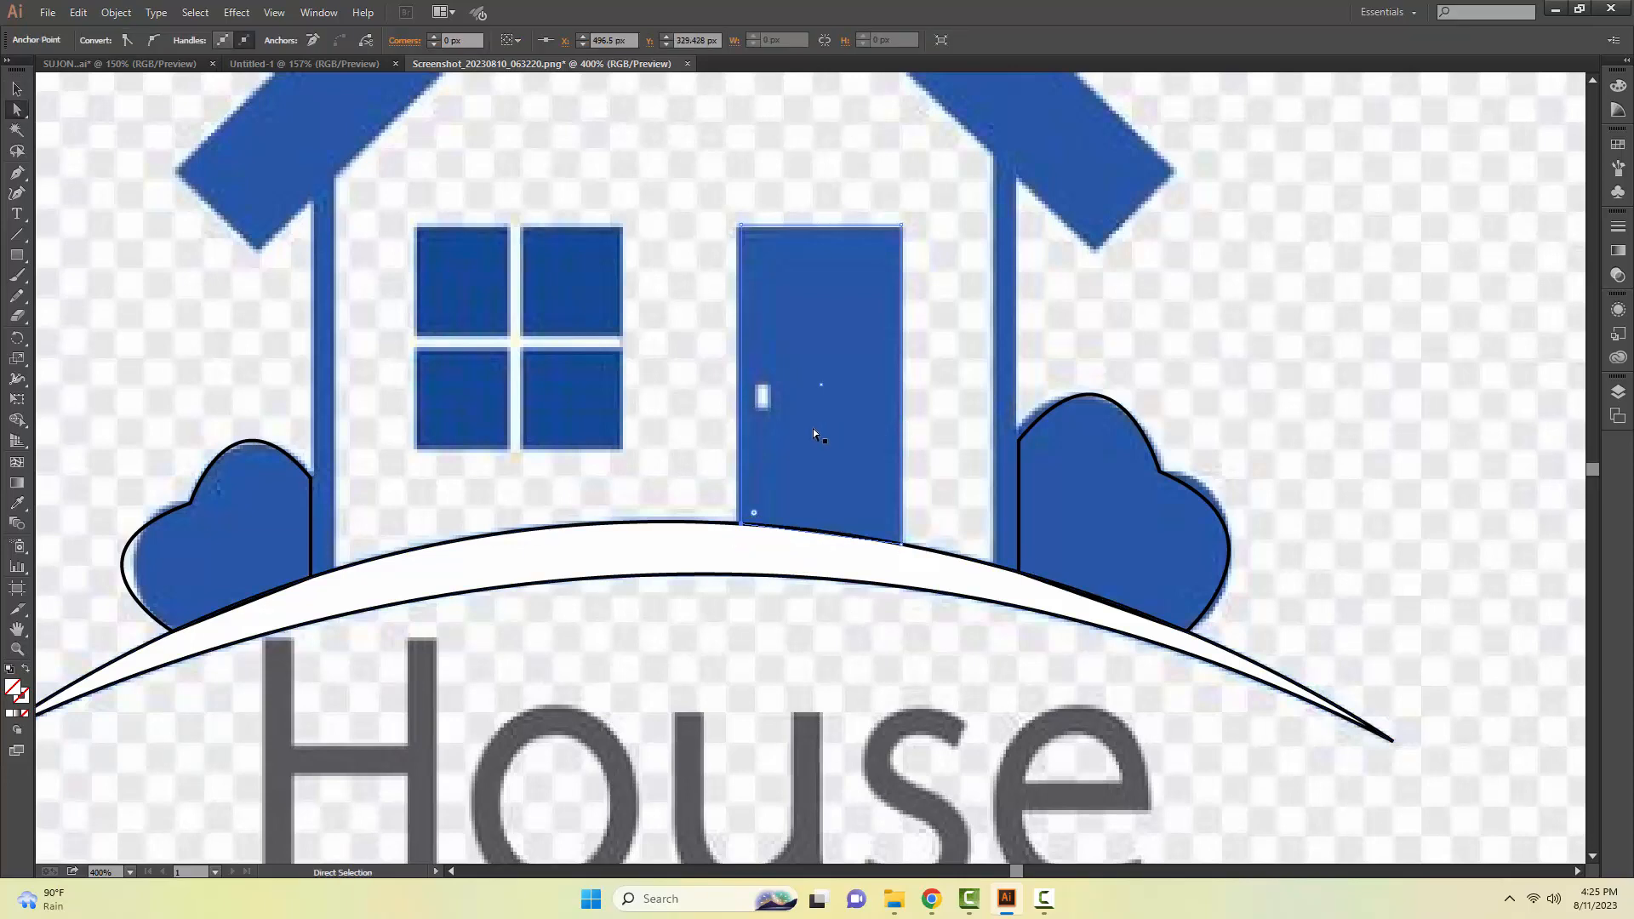
# Step: Draw a small rectangle about 3 by 7 px over the door handle
pyautogui.press('m')
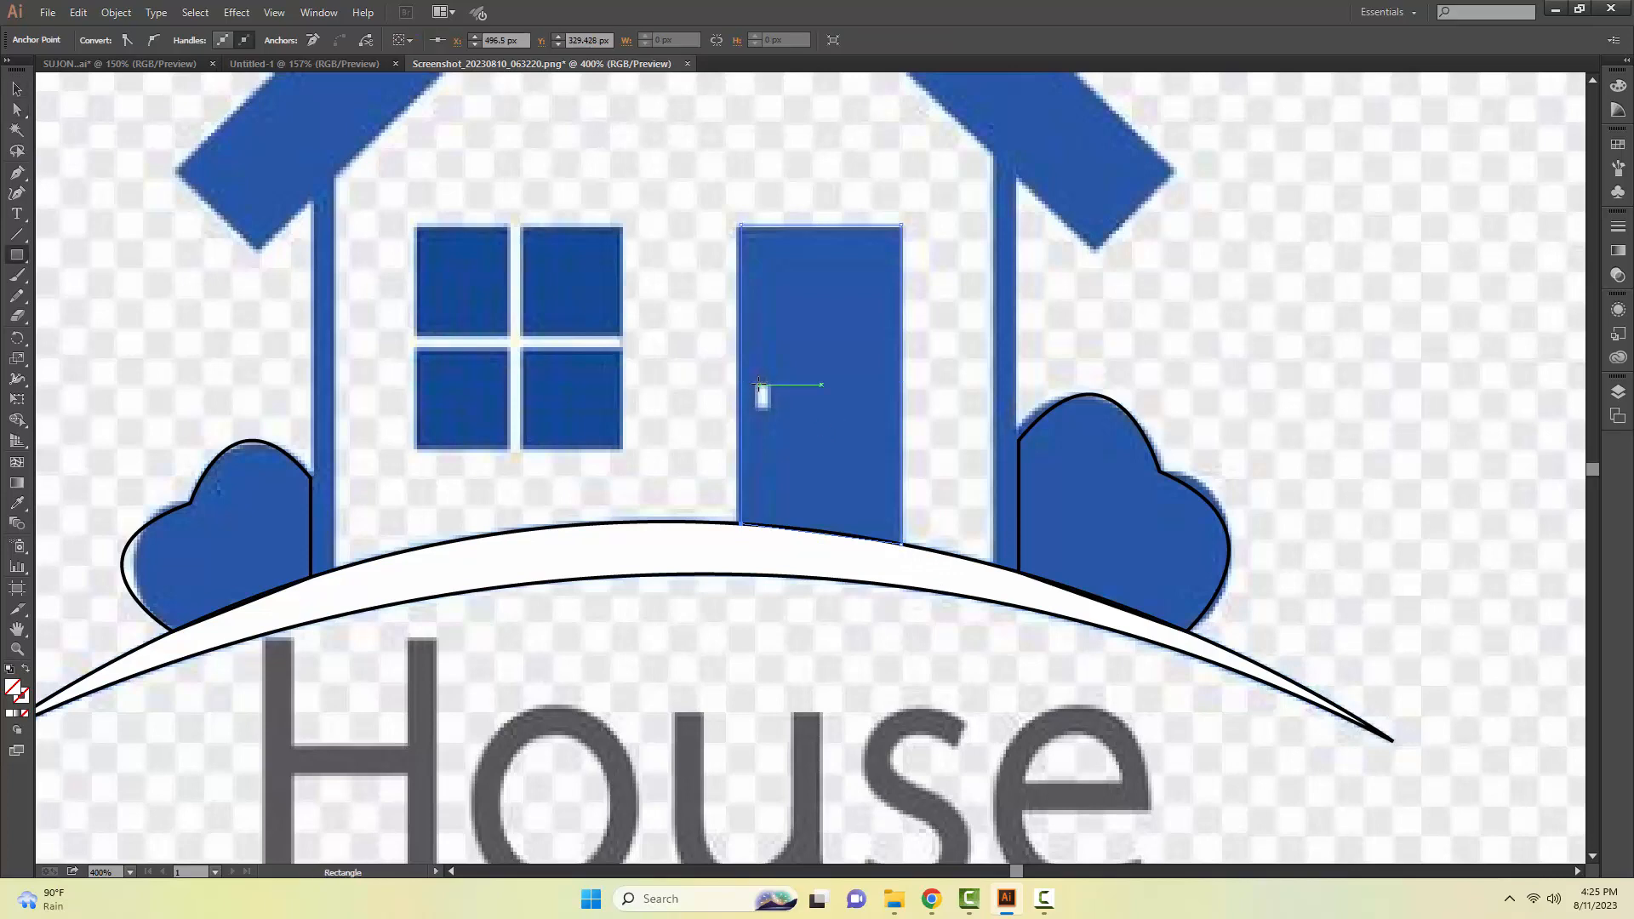
pyautogui.moveTo(760, 384); pyautogui.dragTo(769, 409)
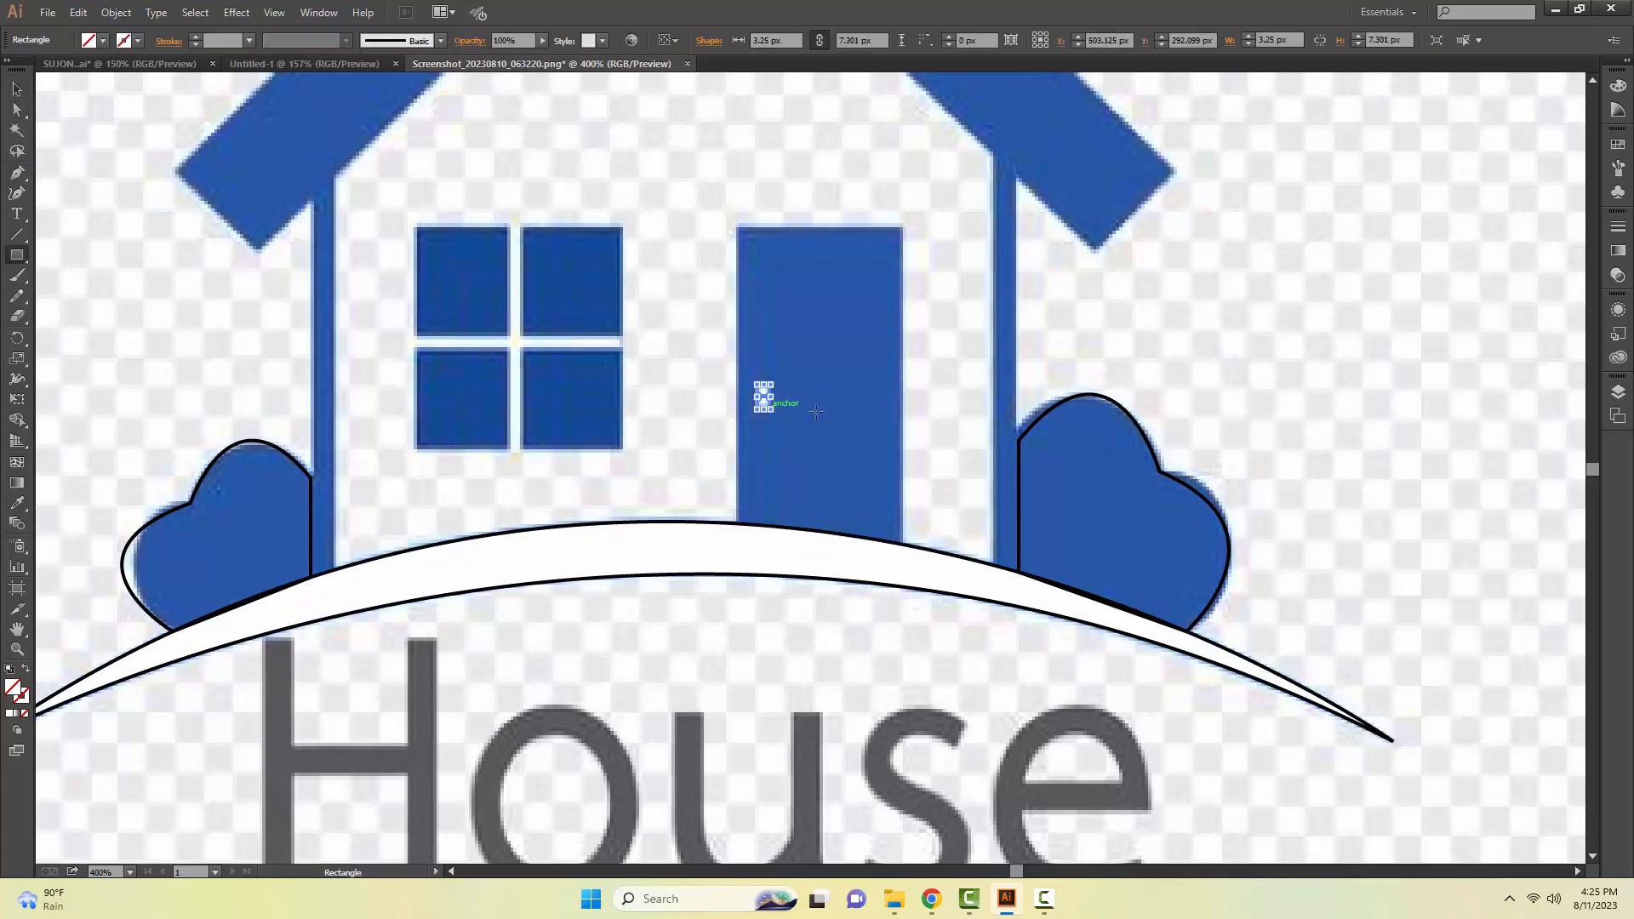
pyautogui.press('v')
pyautogui.click(1118, 316)
# Step: Draw a rectangle about 28 by 32.5 px over the window's upper-left pane
pyautogui.press('p')
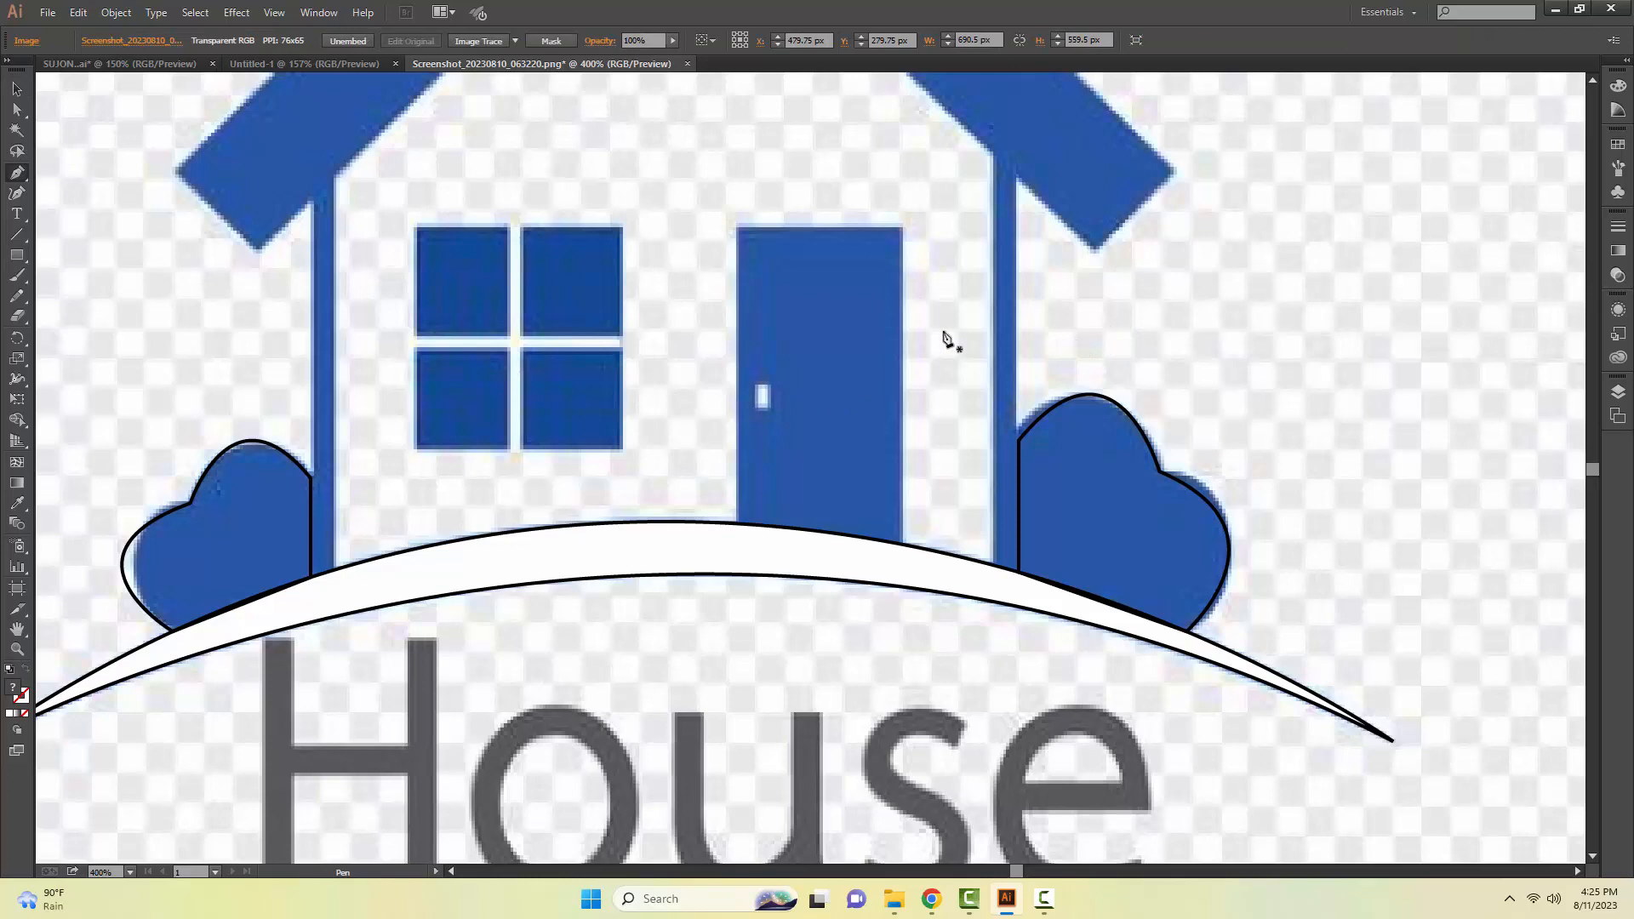
pyautogui.press('m')
pyautogui.moveTo(413, 226); pyautogui.dragTo(591, 316)
pyautogui.press('v')
pyautogui.hotkey('ctrl', 'z')
# Step: Duplicate the pane rectangle onto the window's upper-right pane and nudge the copy into alignment
pyautogui.click(507, 281)
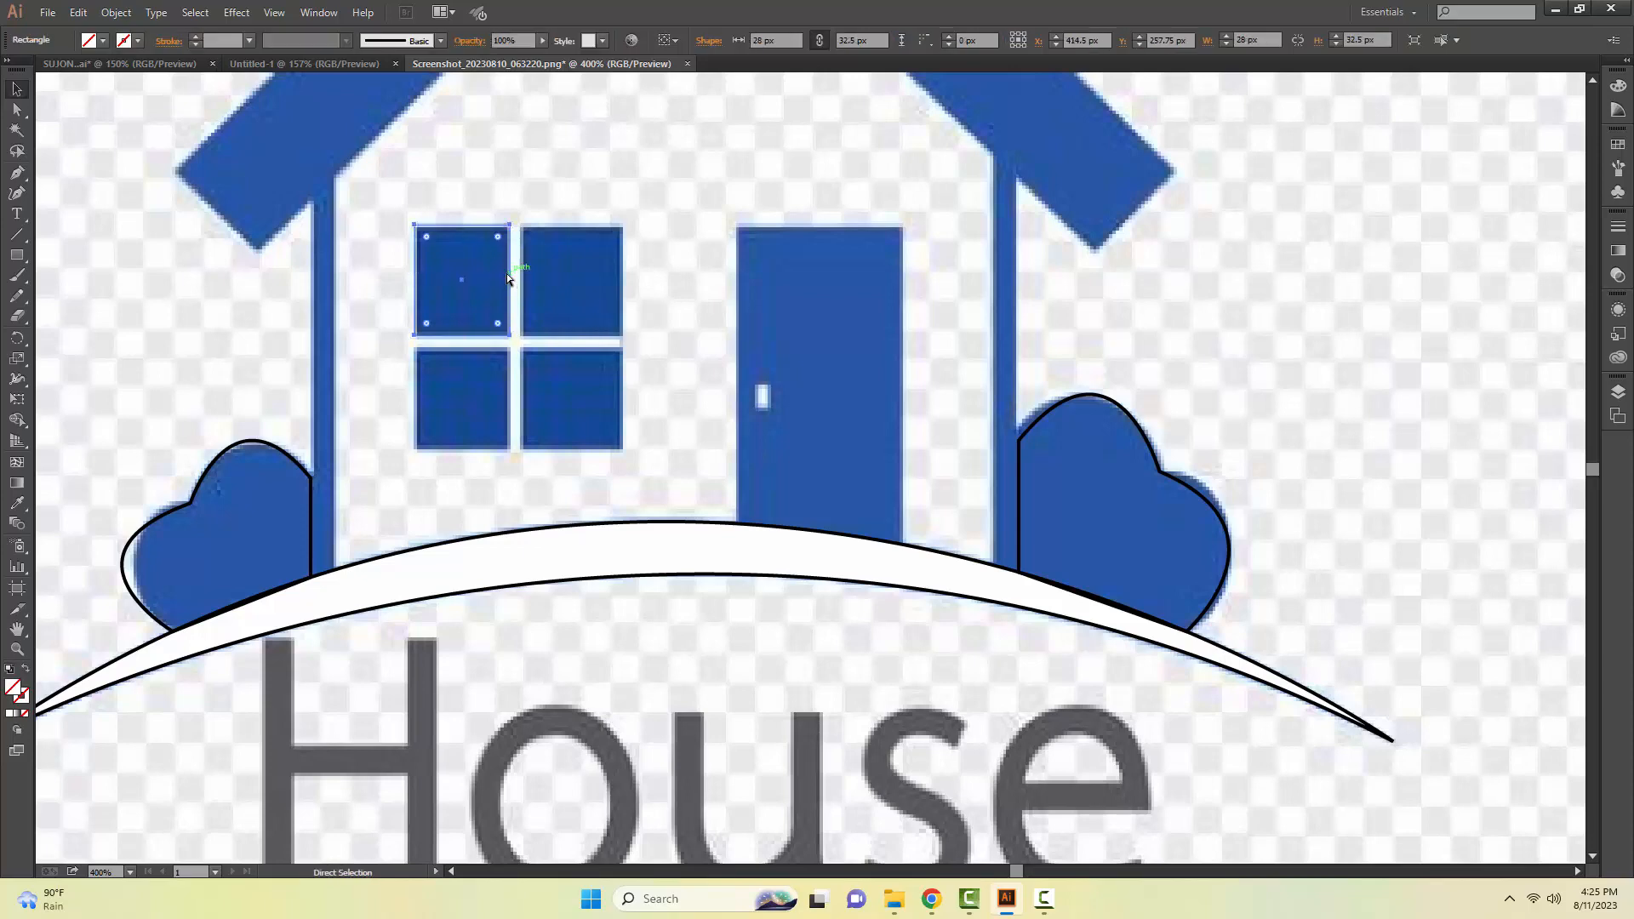
pyautogui.moveTo(507, 274); pyautogui.dragTo(625, 271)
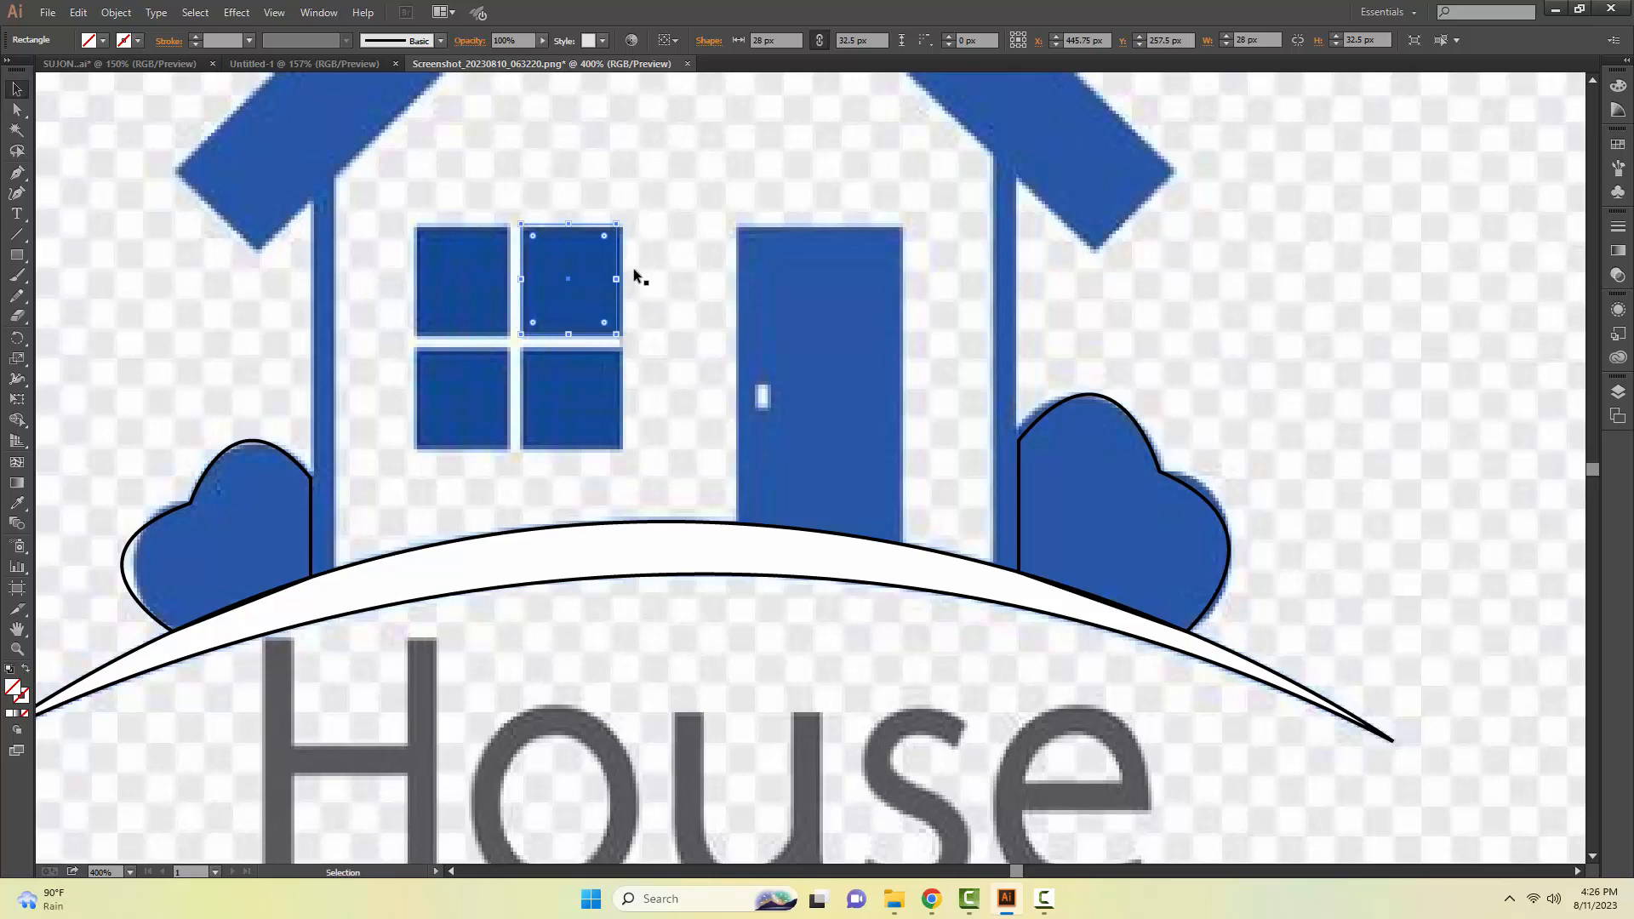
pyautogui.press('Right')
pyautogui.click(559, 176)
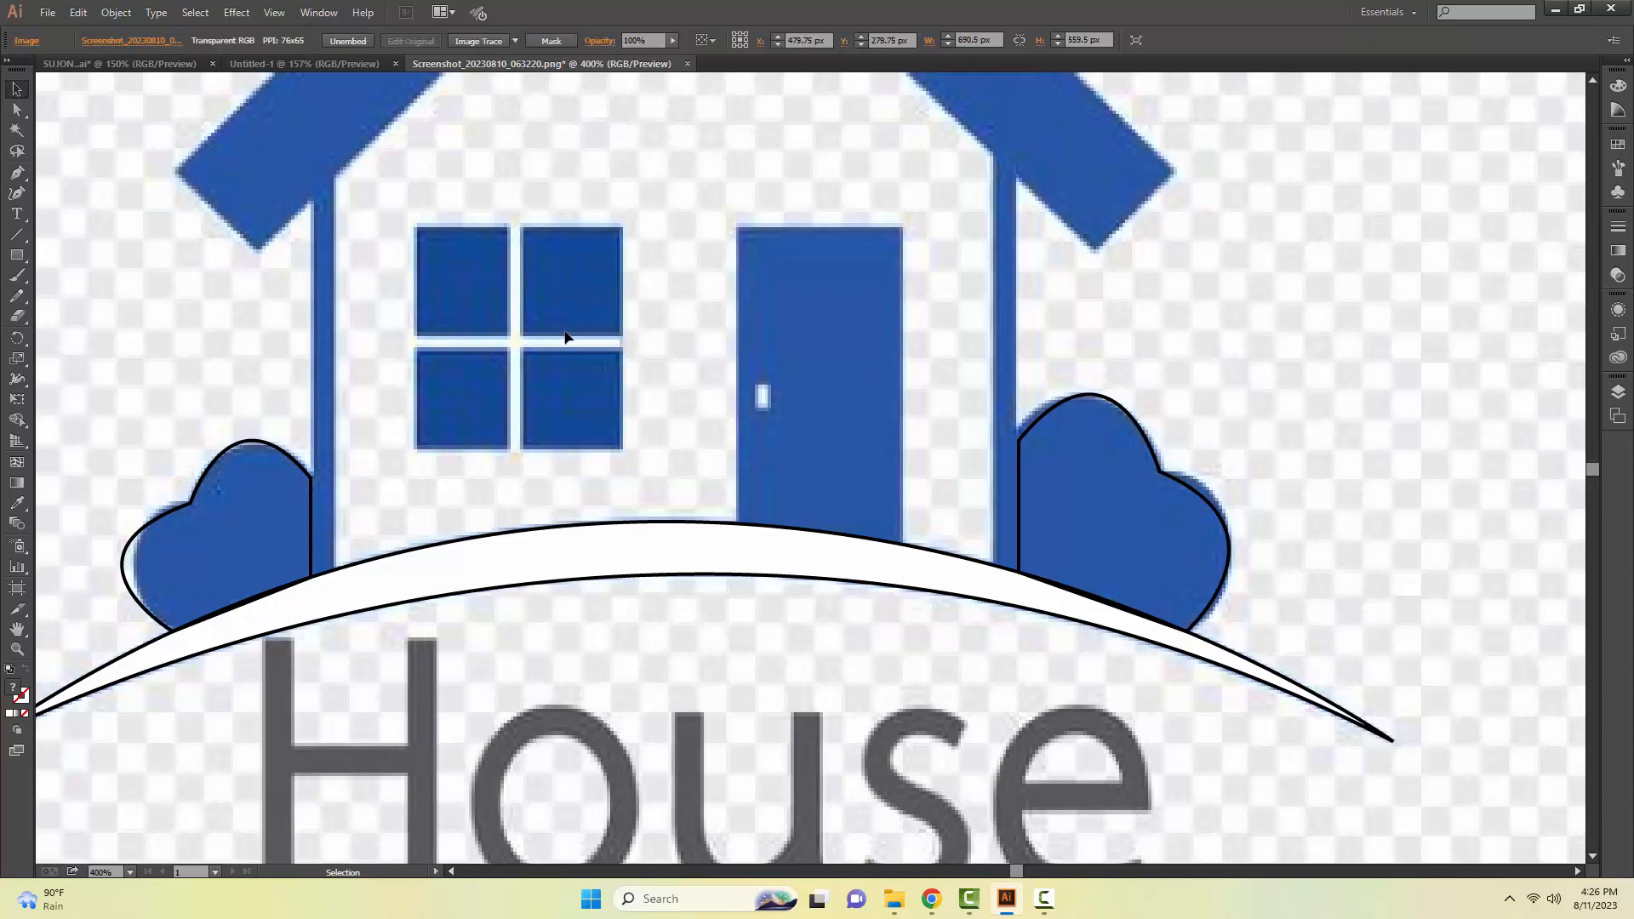
# Step: Copy the upper-right pane rectangle down to the lower-right pane, then copy that one across to the lower-left pane
pyautogui.click(566, 338)
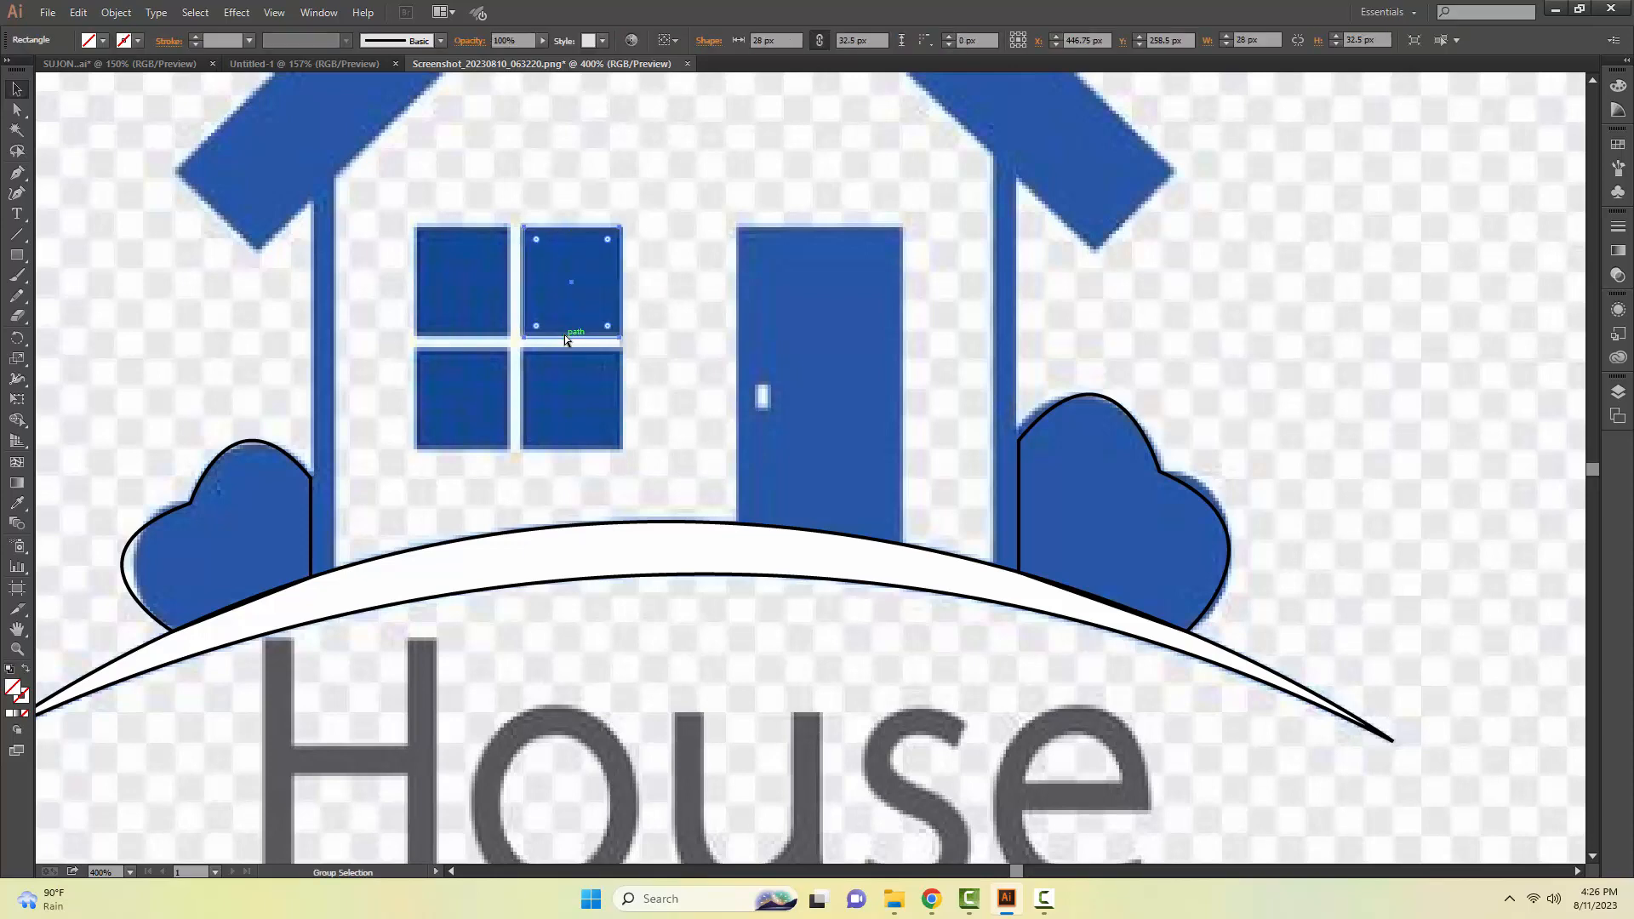
pyautogui.moveTo(565, 335); pyautogui.dragTo(562, 456)
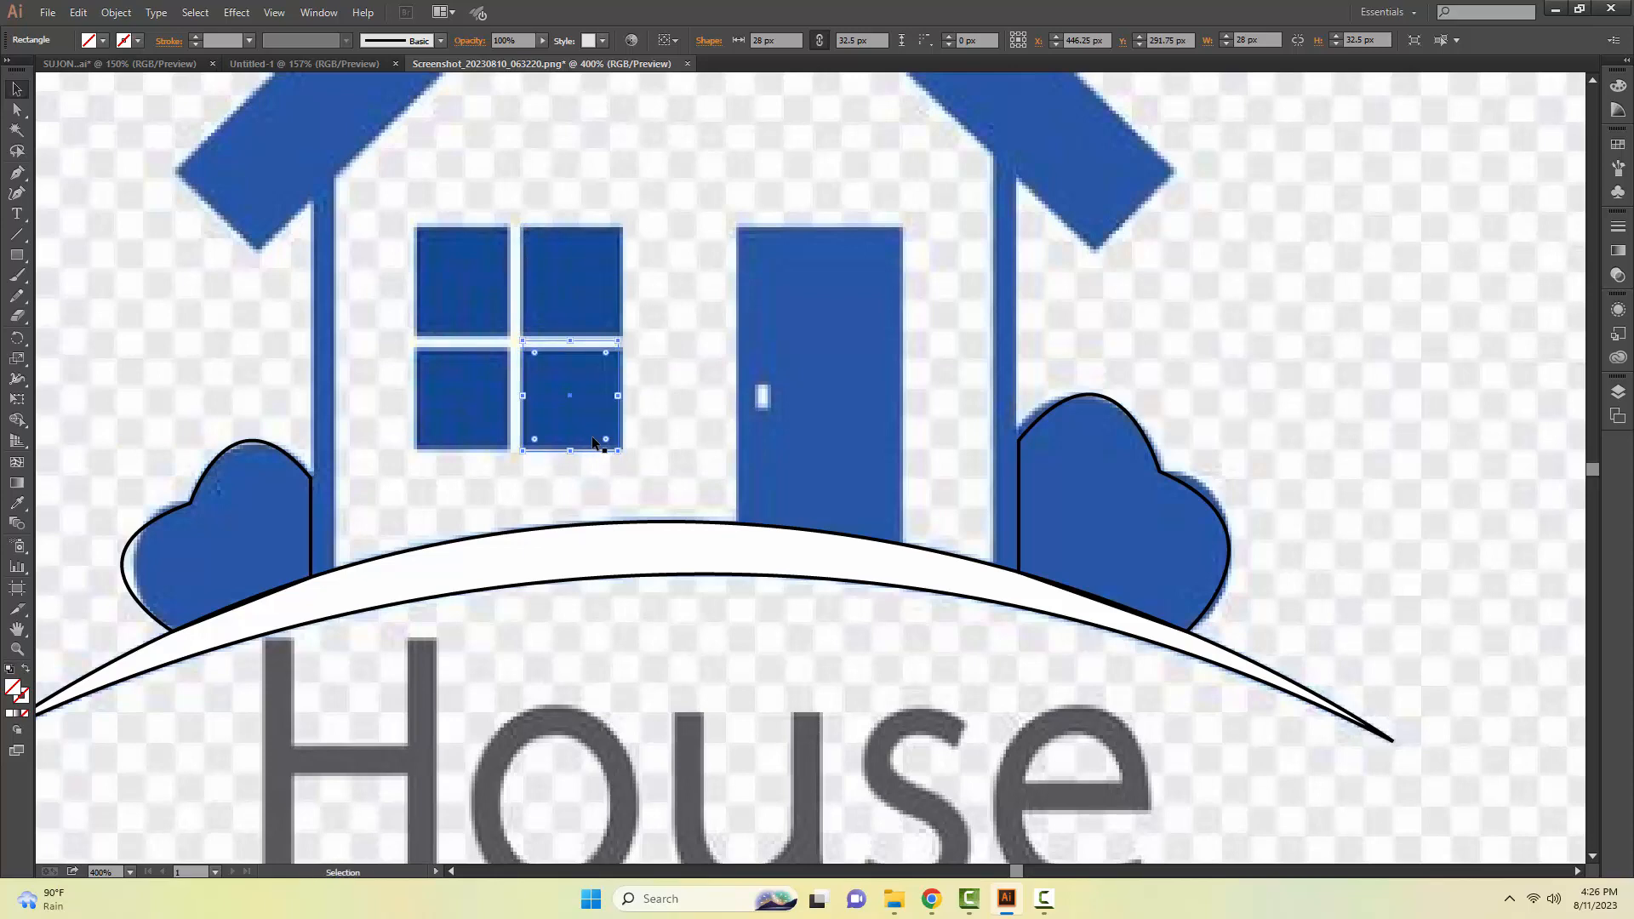
pyautogui.press('Up')
pyautogui.click(681, 400)
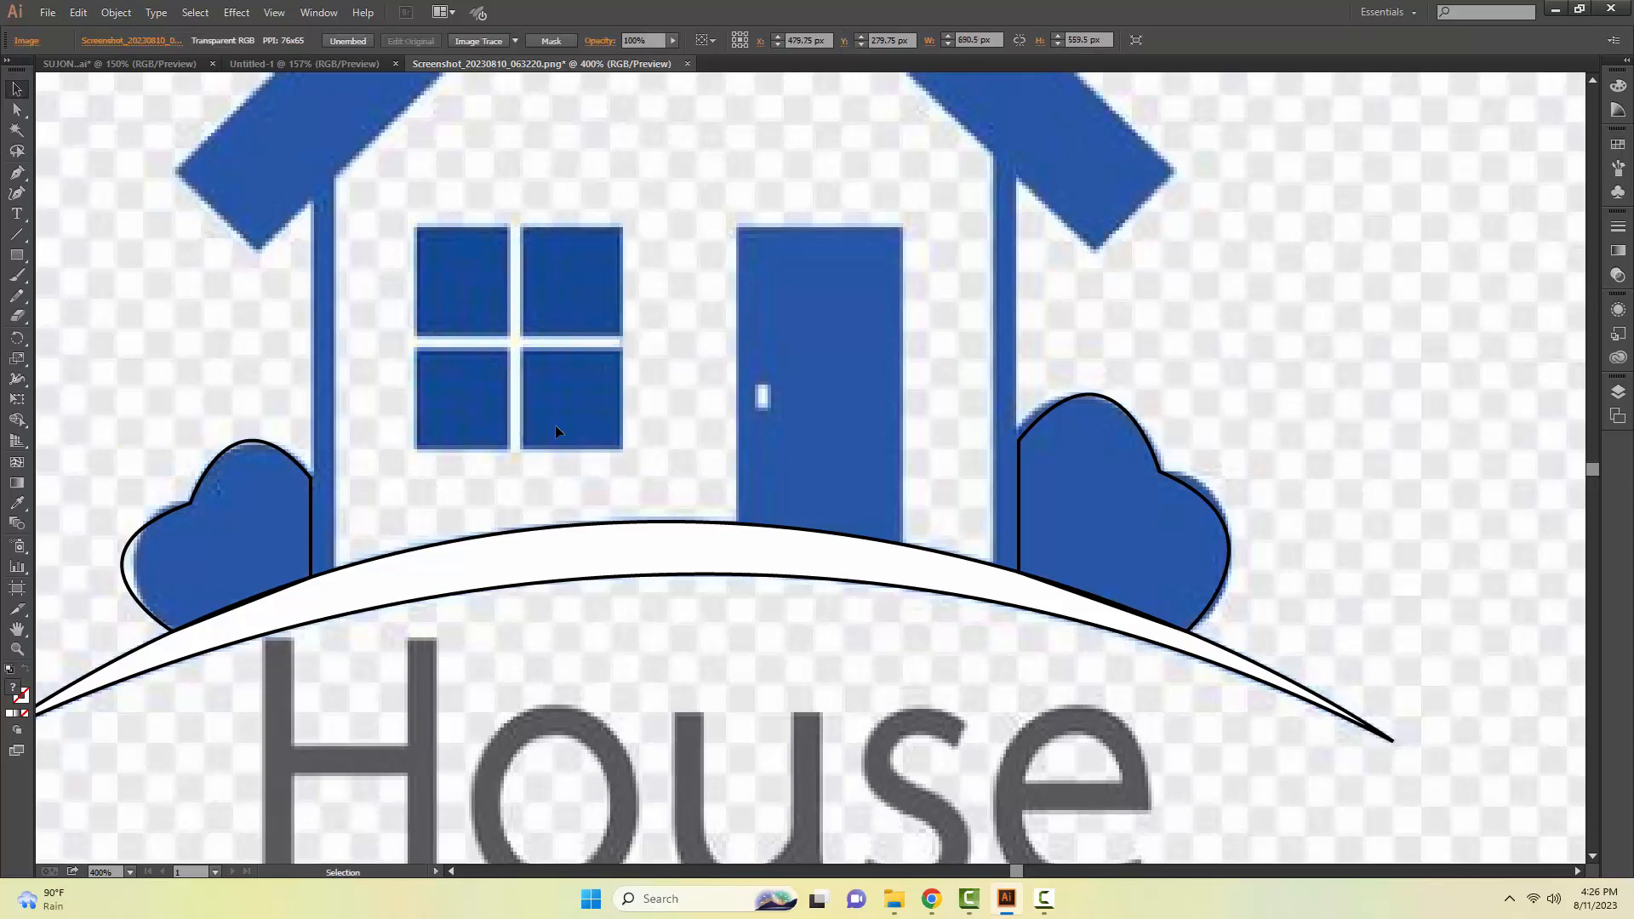
pyautogui.click(523, 424)
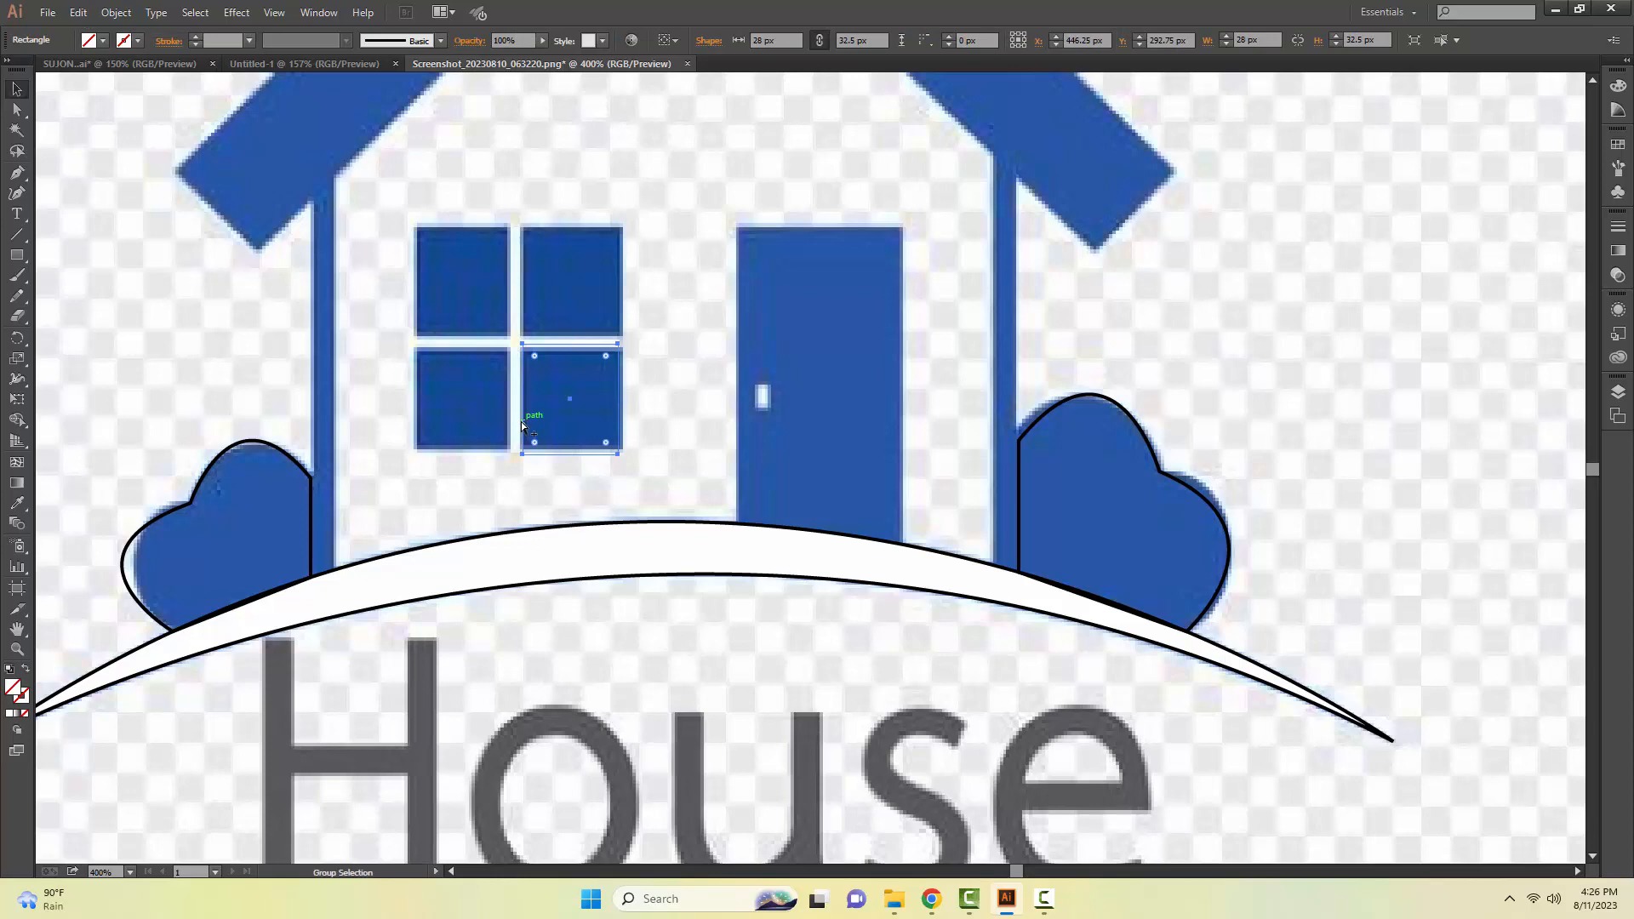
pyautogui.moveTo(521, 424); pyautogui.dragTo(415, 426)
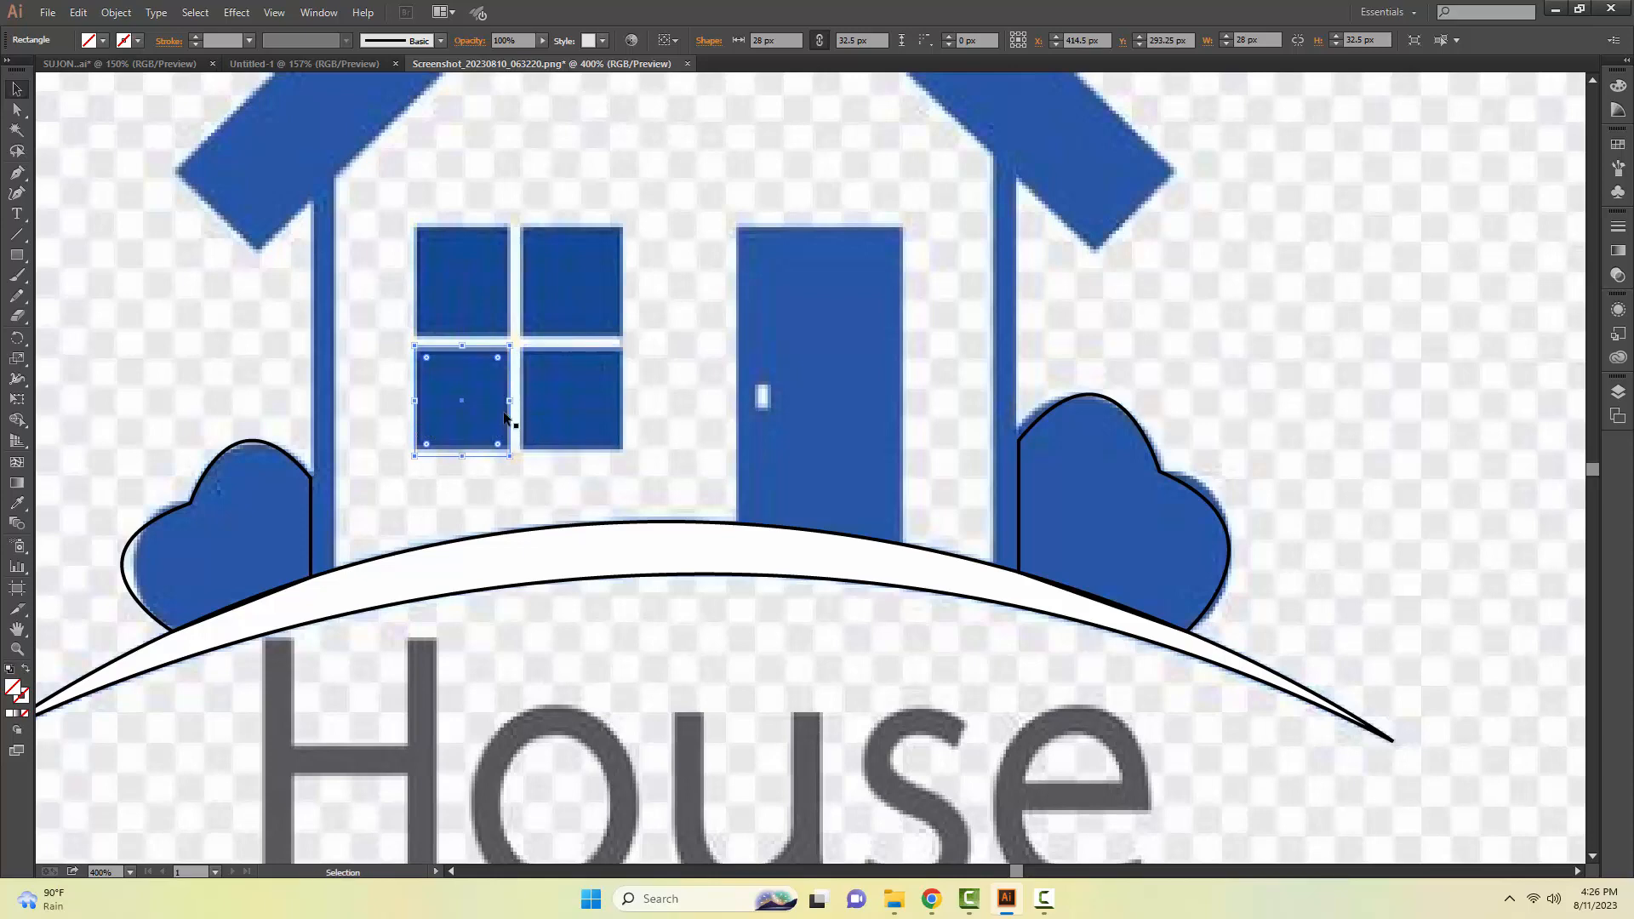
# Step: Nudge the lower-left pane rectangle up and shorten it to about 29 px, and trim the lower-right pane rectangle's top and bottom edges to the traced pane
pyautogui.press('Up')
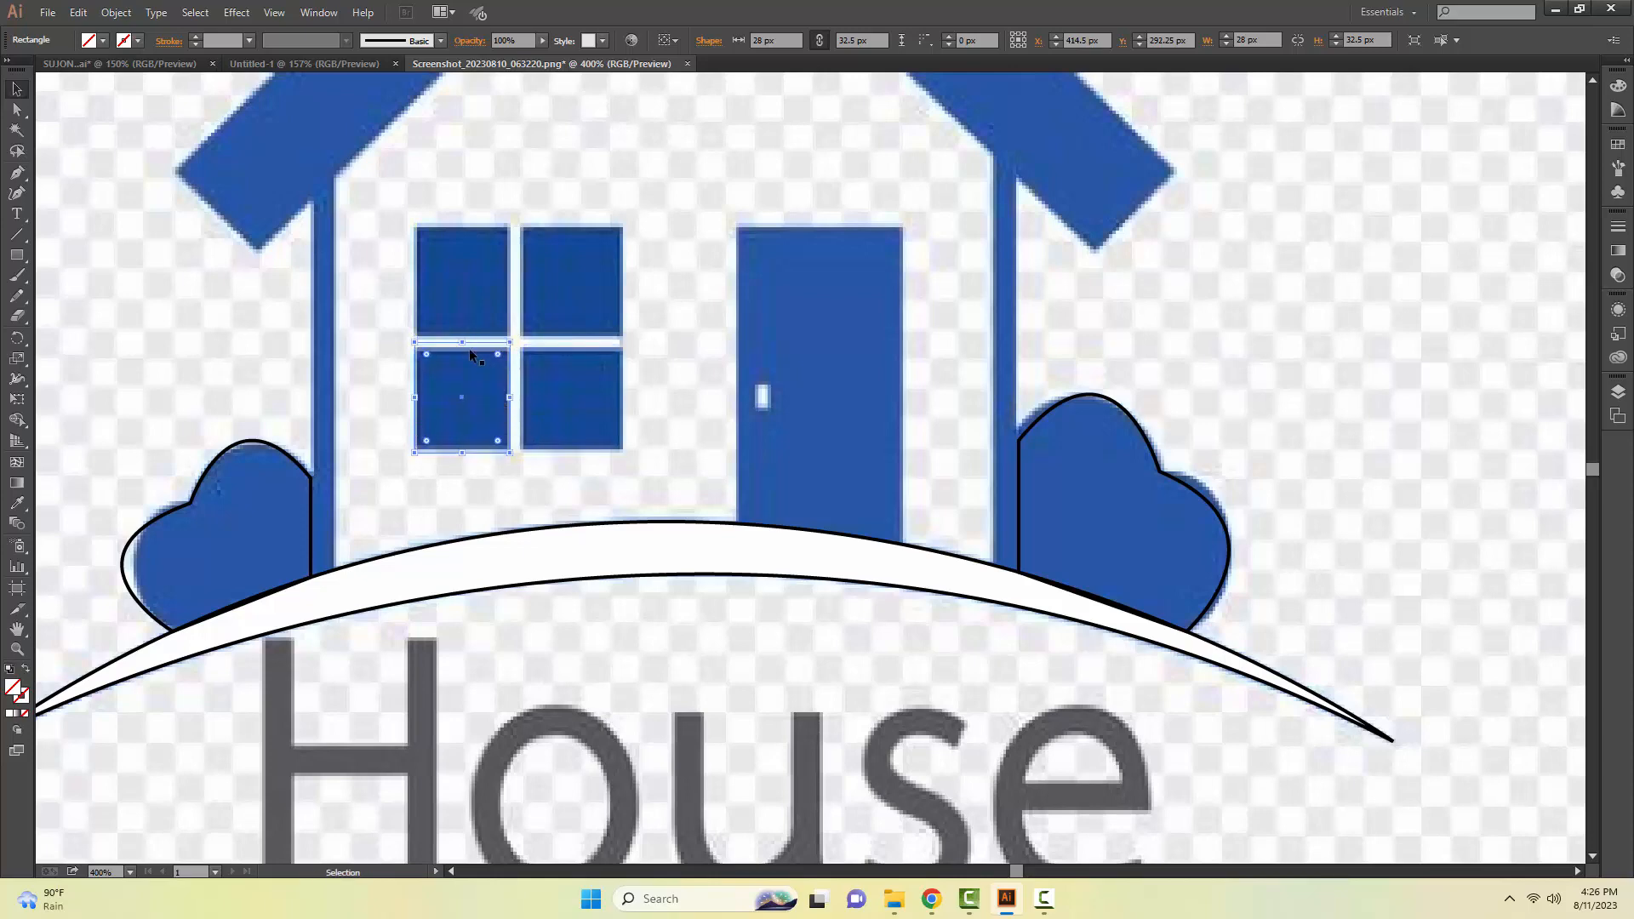
pyautogui.moveTo(466, 344); pyautogui.dragTo(465, 349)
pyautogui.moveTo(464, 451); pyautogui.dragTo(466, 444)
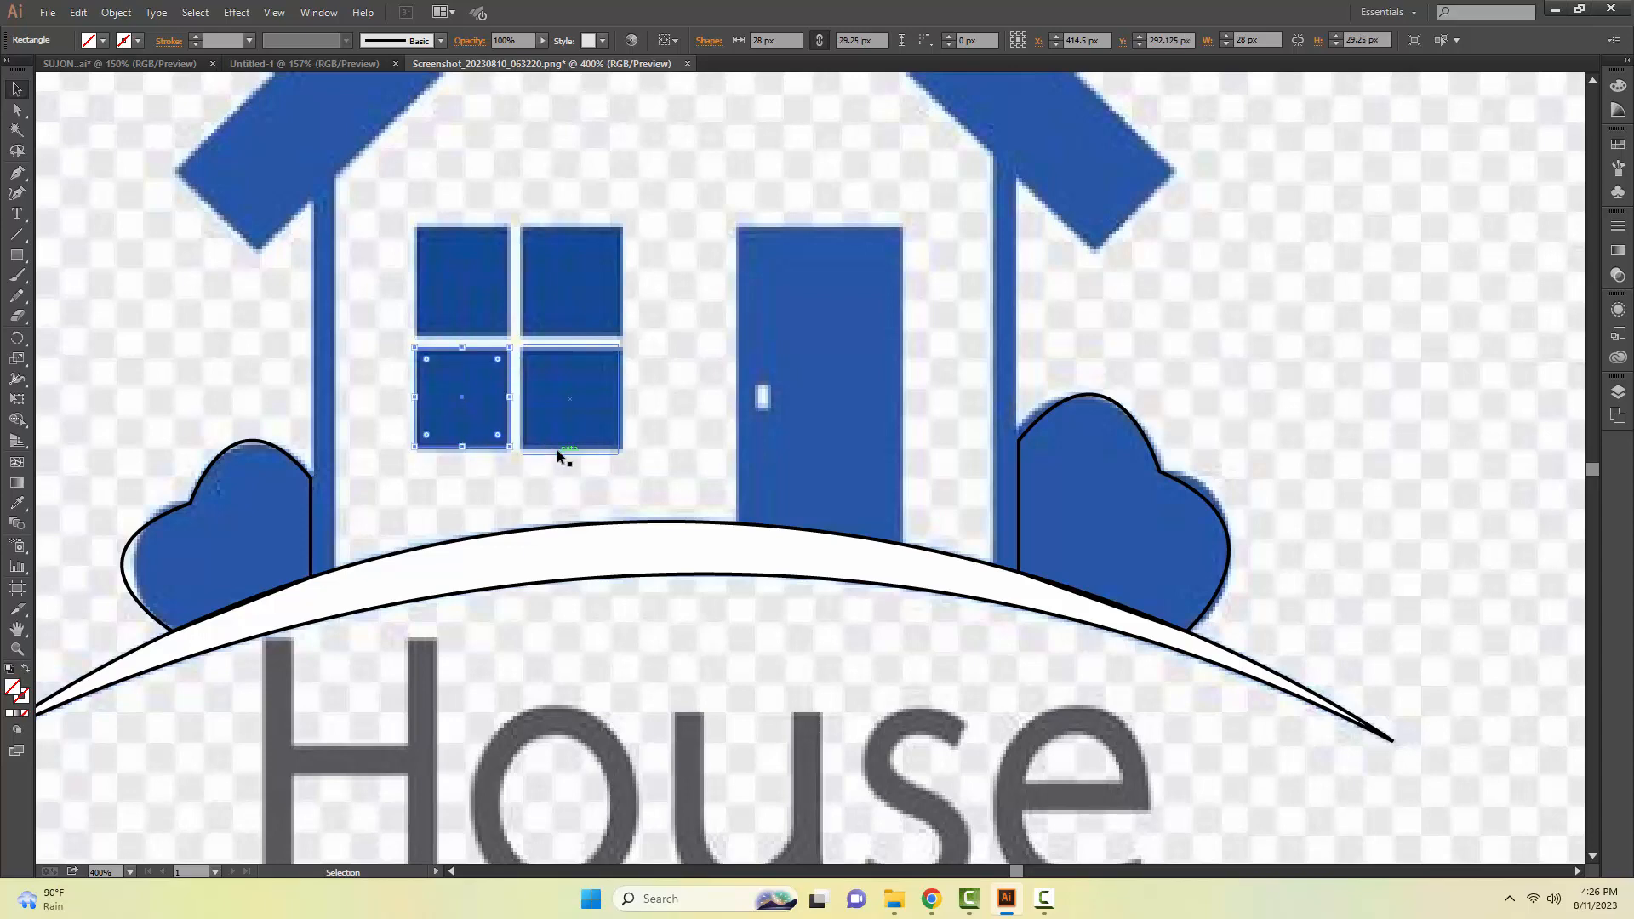
pyautogui.click(556, 450)
pyautogui.moveTo(569, 454); pyautogui.dragTo(570, 447)
pyautogui.moveTo(570, 344); pyautogui.dragTo(574, 349)
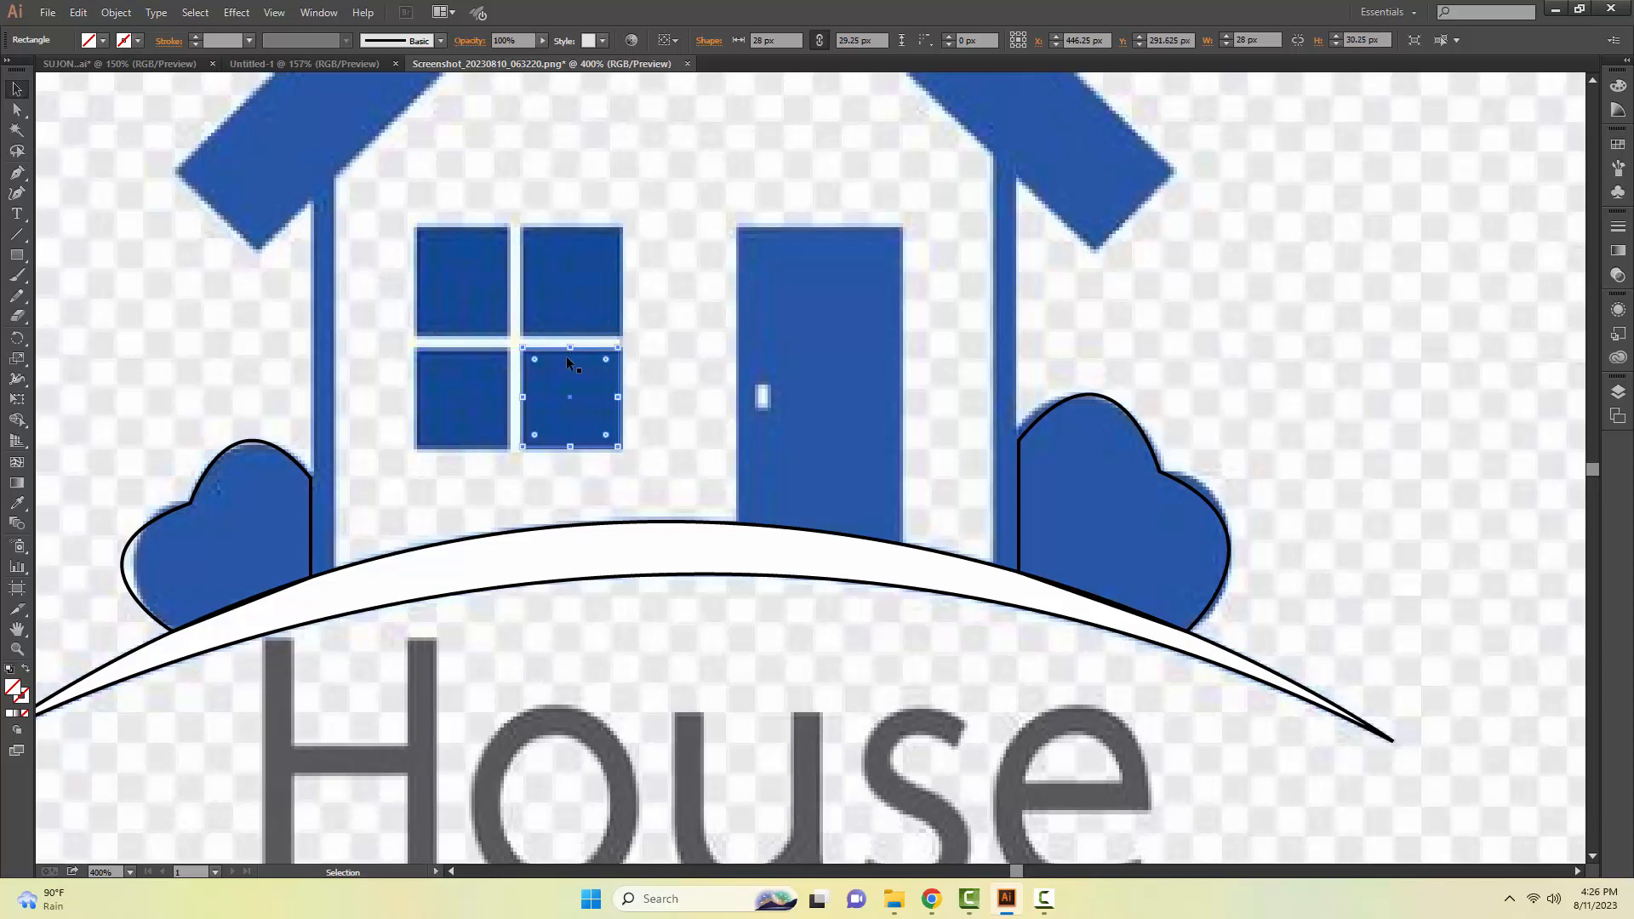
# Step: Adjust the top and bottom edges of both upper pane rectangles to the traced window, making the upper-left one about 31.5 px high
pyautogui.click(568, 228)
pyautogui.moveTo(572, 226); pyautogui.dragTo(573, 225)
pyautogui.moveTo(572, 337); pyautogui.dragTo(574, 339)
pyautogui.click(478, 340)
pyautogui.moveTo(462, 335); pyautogui.dragTo(462, 331)
pyautogui.moveTo(460, 224); pyautogui.dragTo(460, 225)
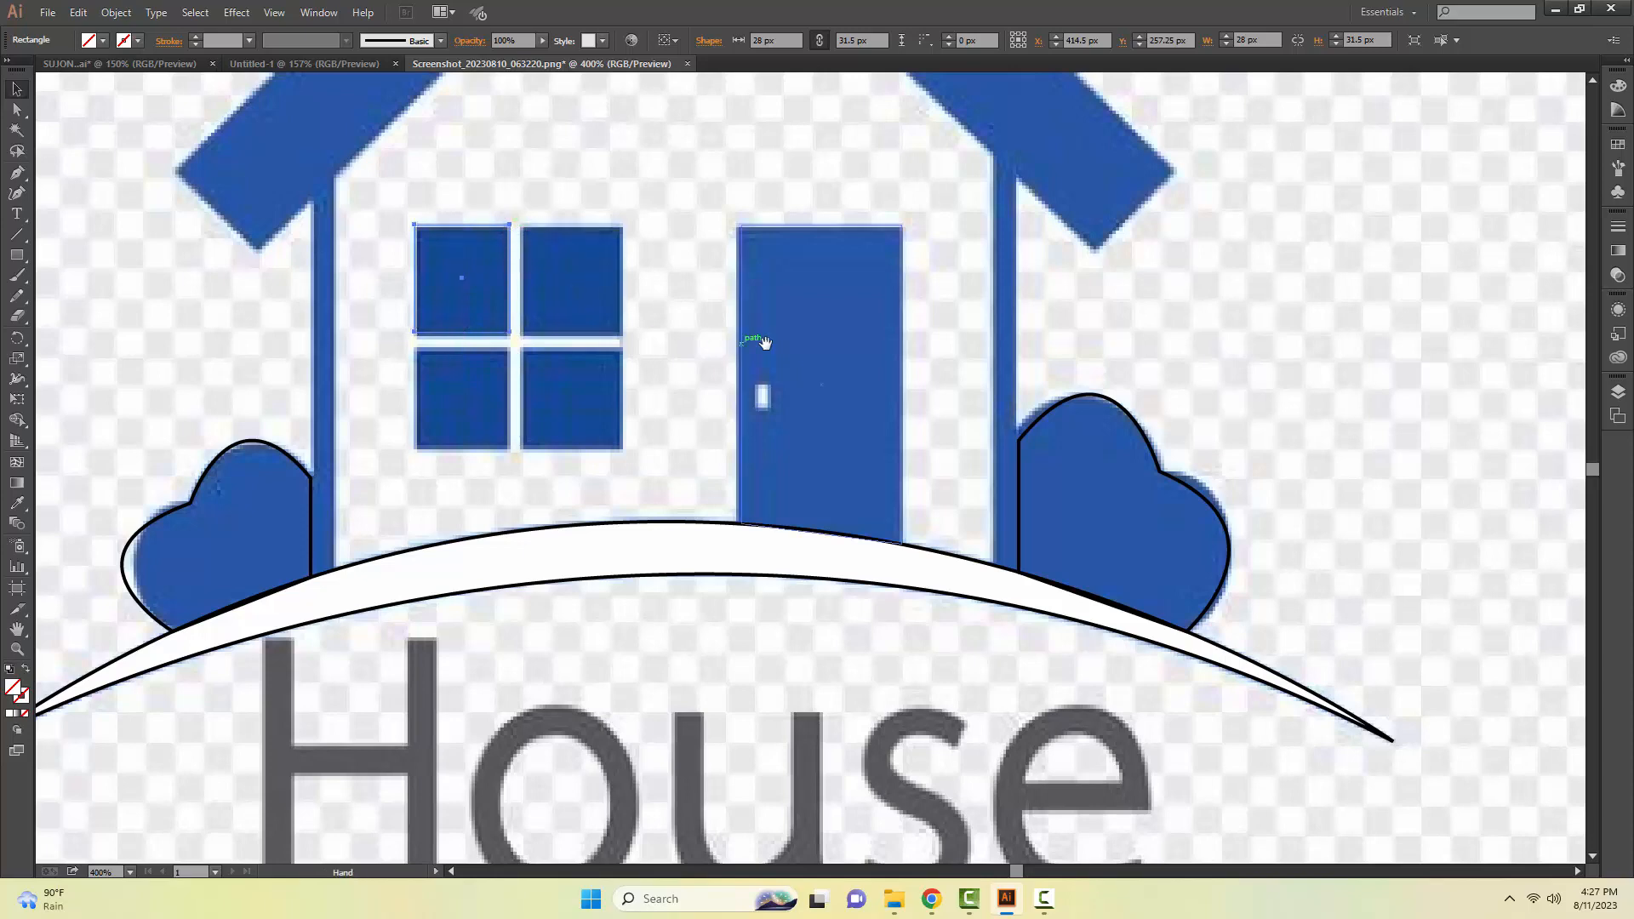
# Step: Trace the gabled roof band as a closed six-corner path with the Pen tool, from the left eave's lower corner around the peak
pyautogui.moveTo(770, 352); pyautogui.dragTo(717, 500)
pyautogui.moveTo(589, 416); pyautogui.dragTo(604, 463)
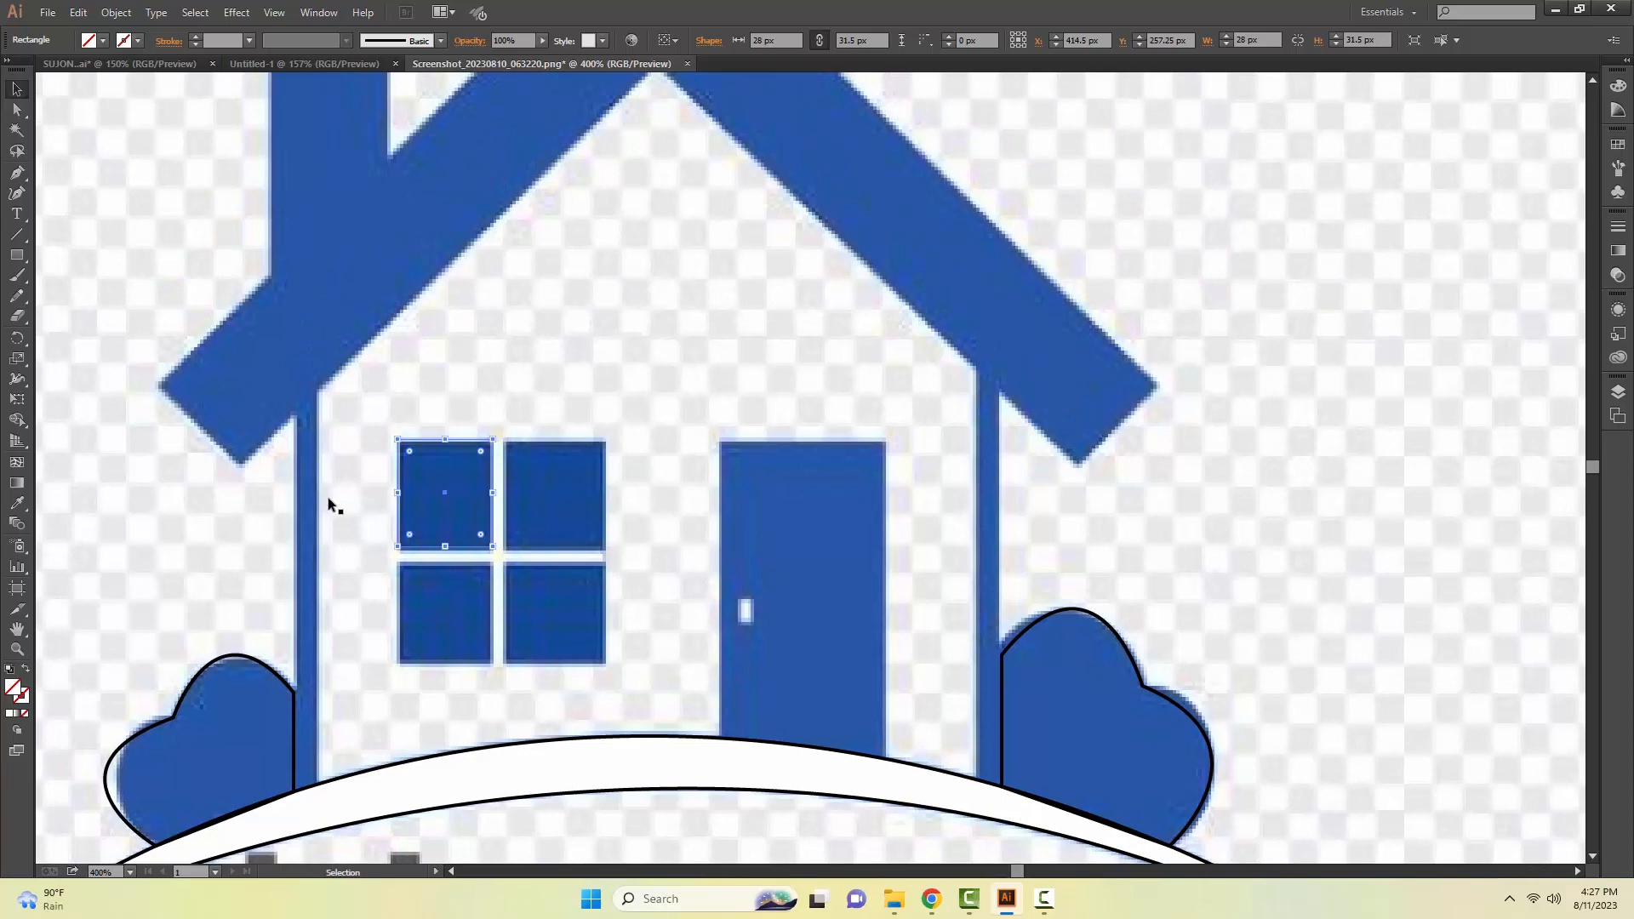
pyautogui.click(256, 519)
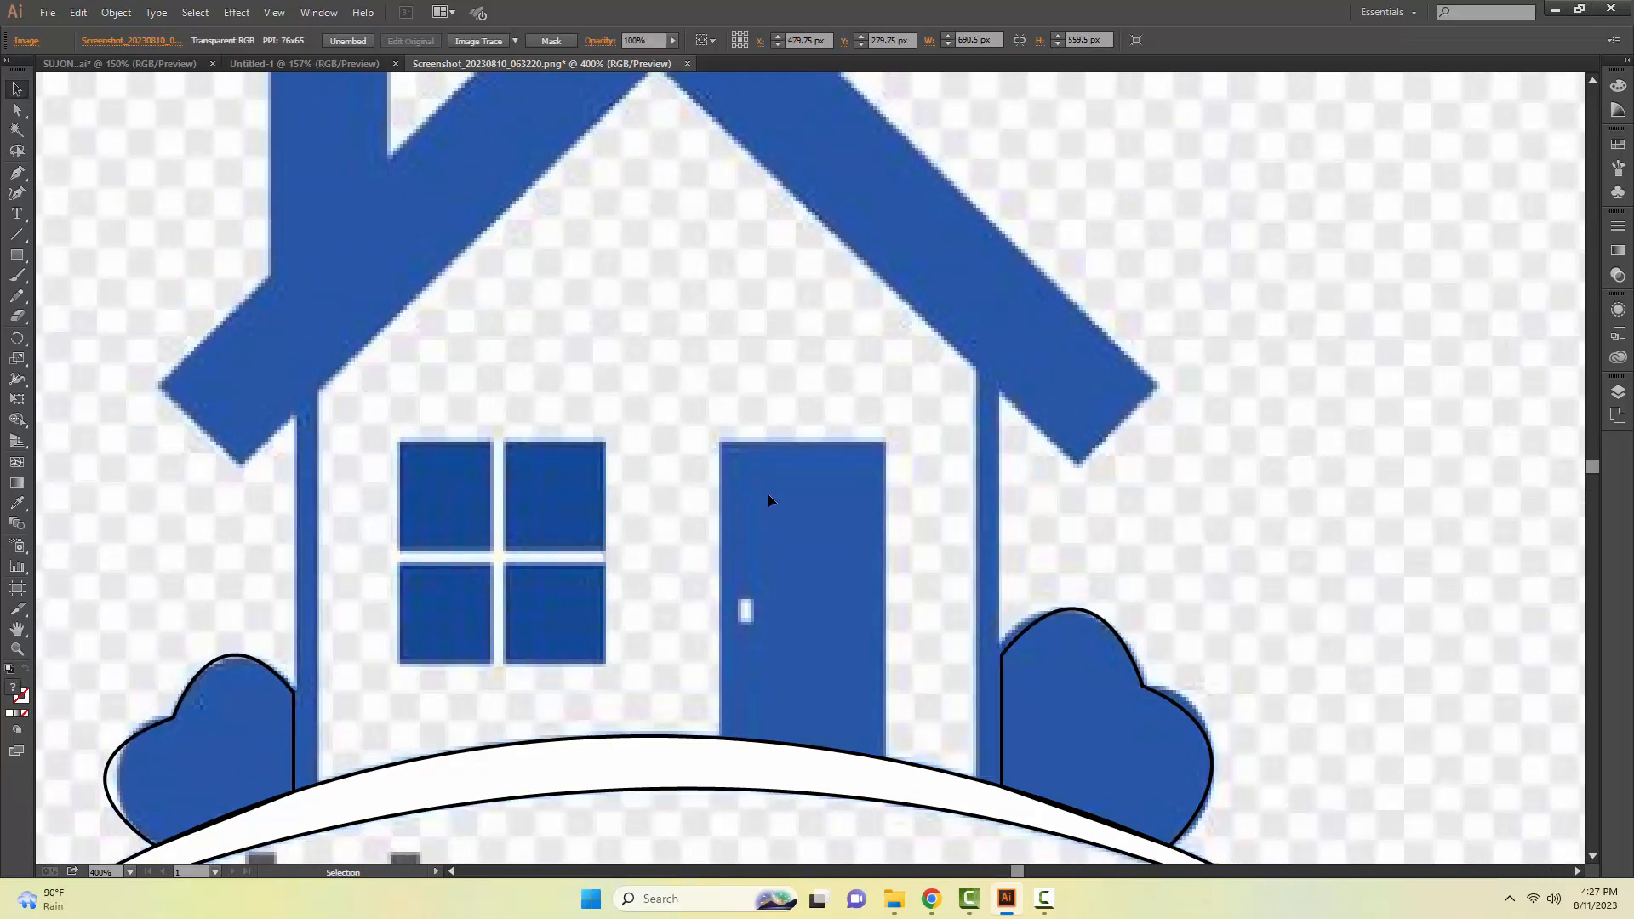
pyautogui.moveTo(680, 354); pyautogui.dragTo(641, 456)
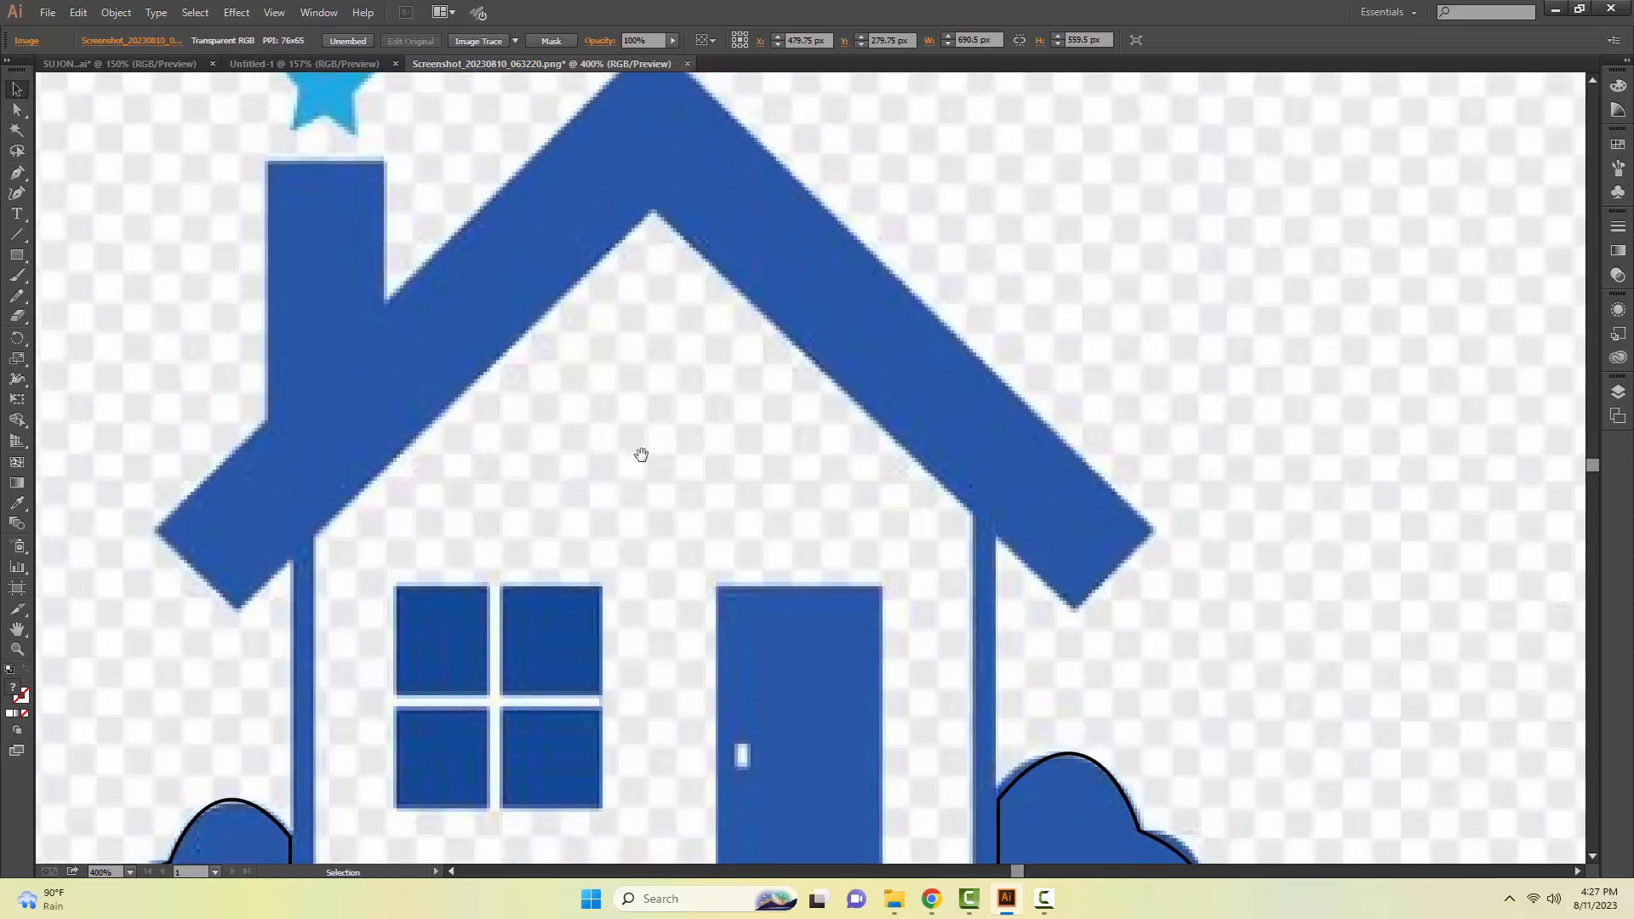
pyautogui.press('p')
pyautogui.moveTo(391, 490); pyautogui.dragTo(399, 566)
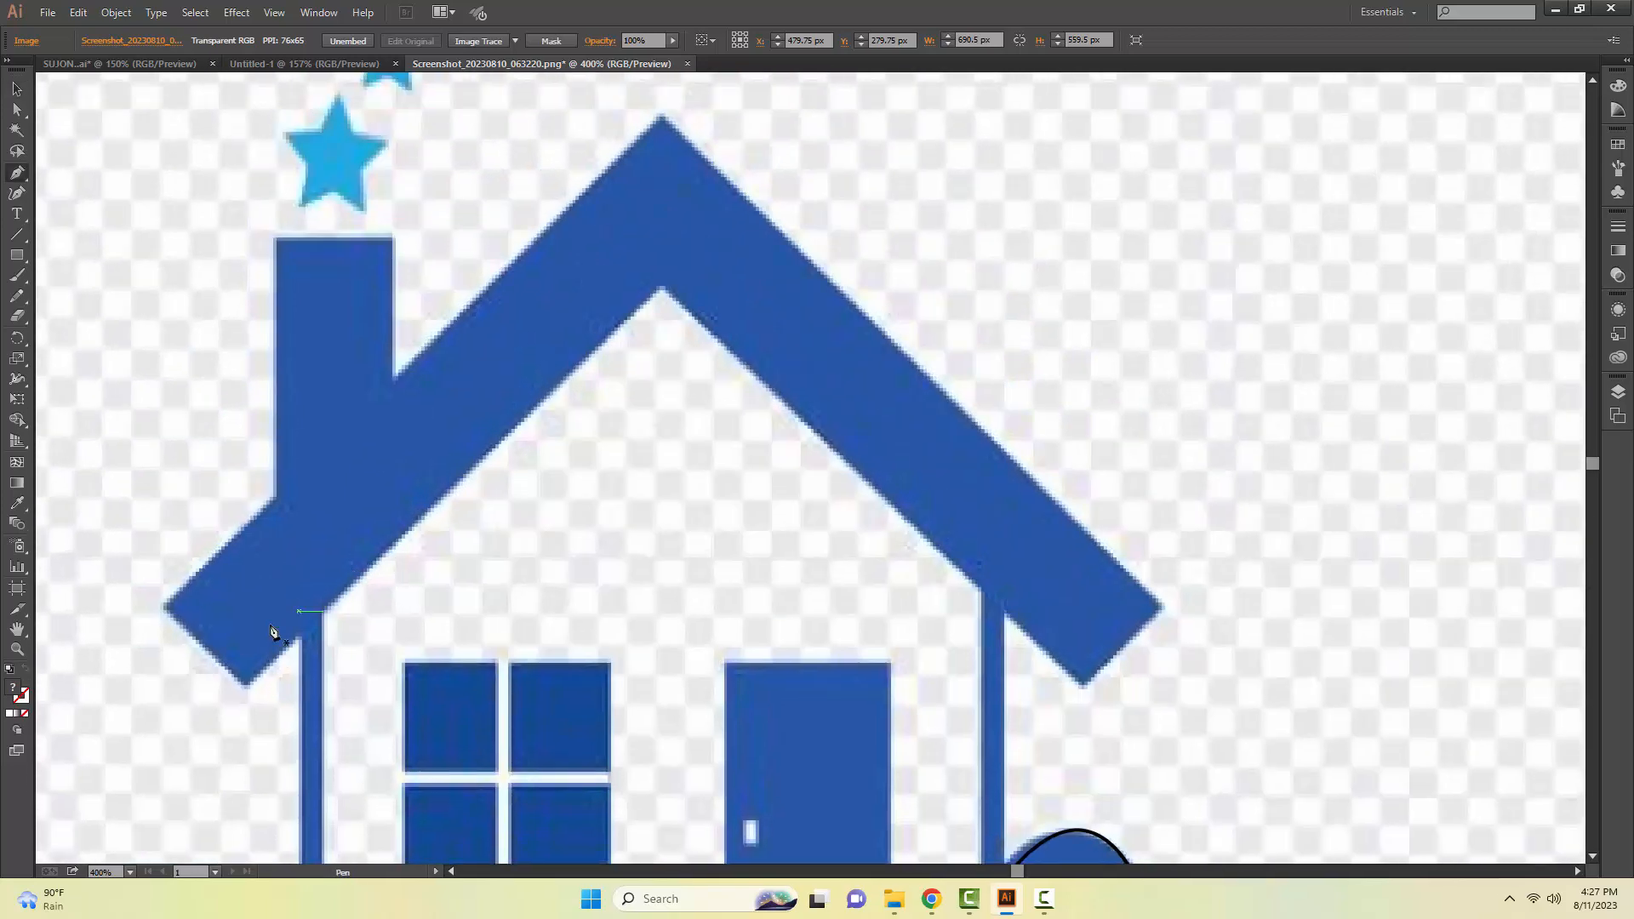
pyautogui.click(246, 689)
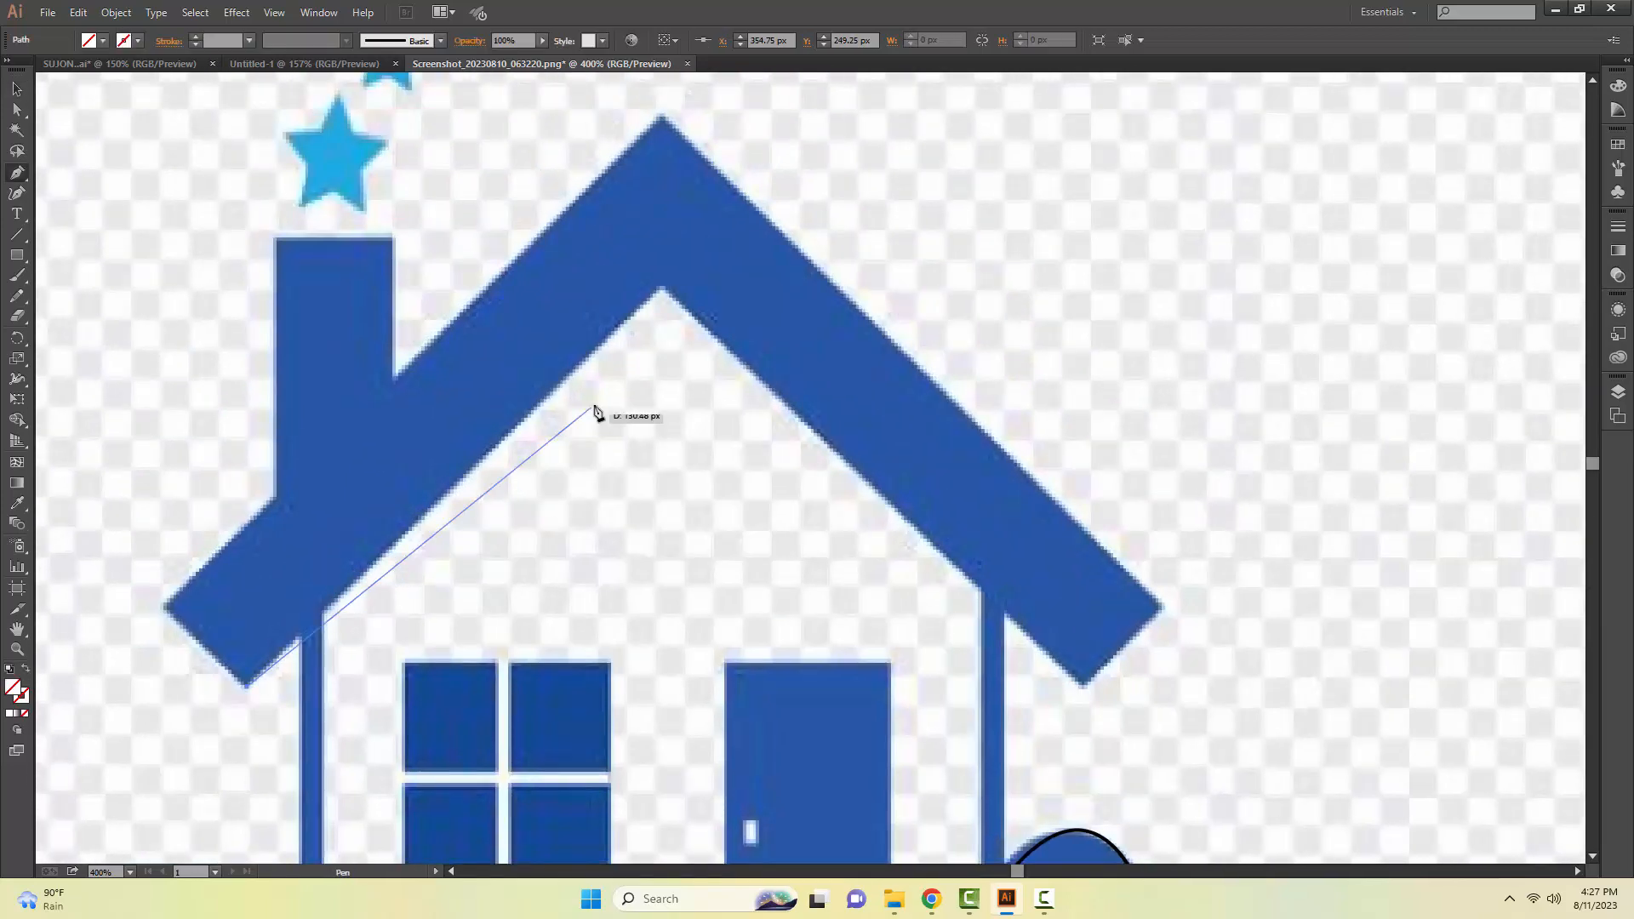
pyautogui.click(661, 291)
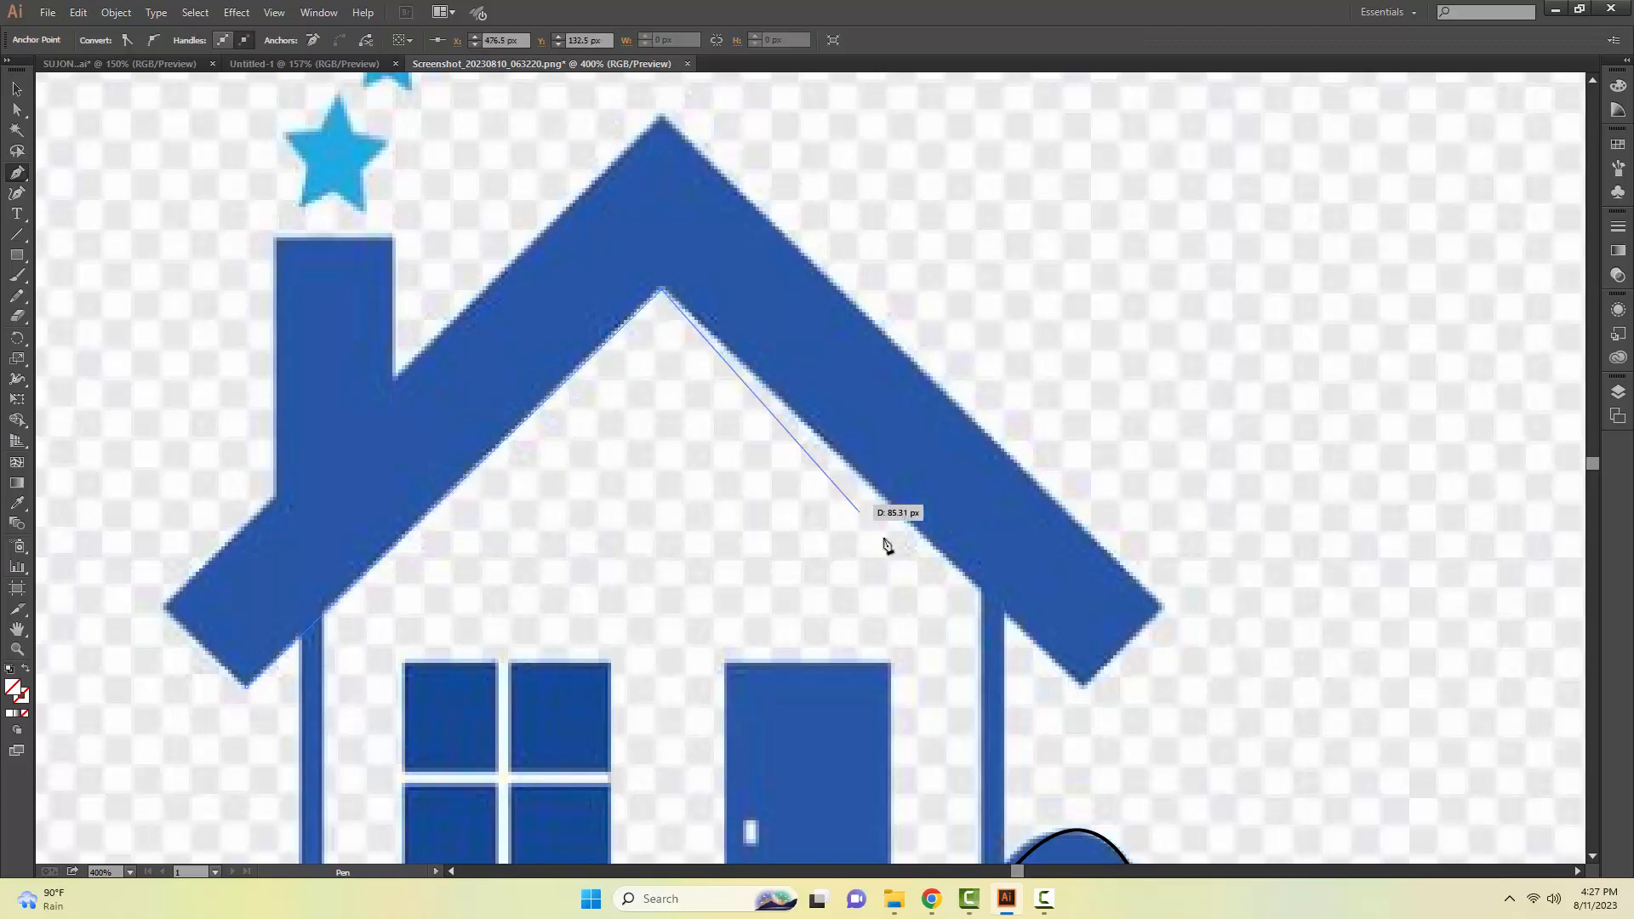
pyautogui.click(1083, 686)
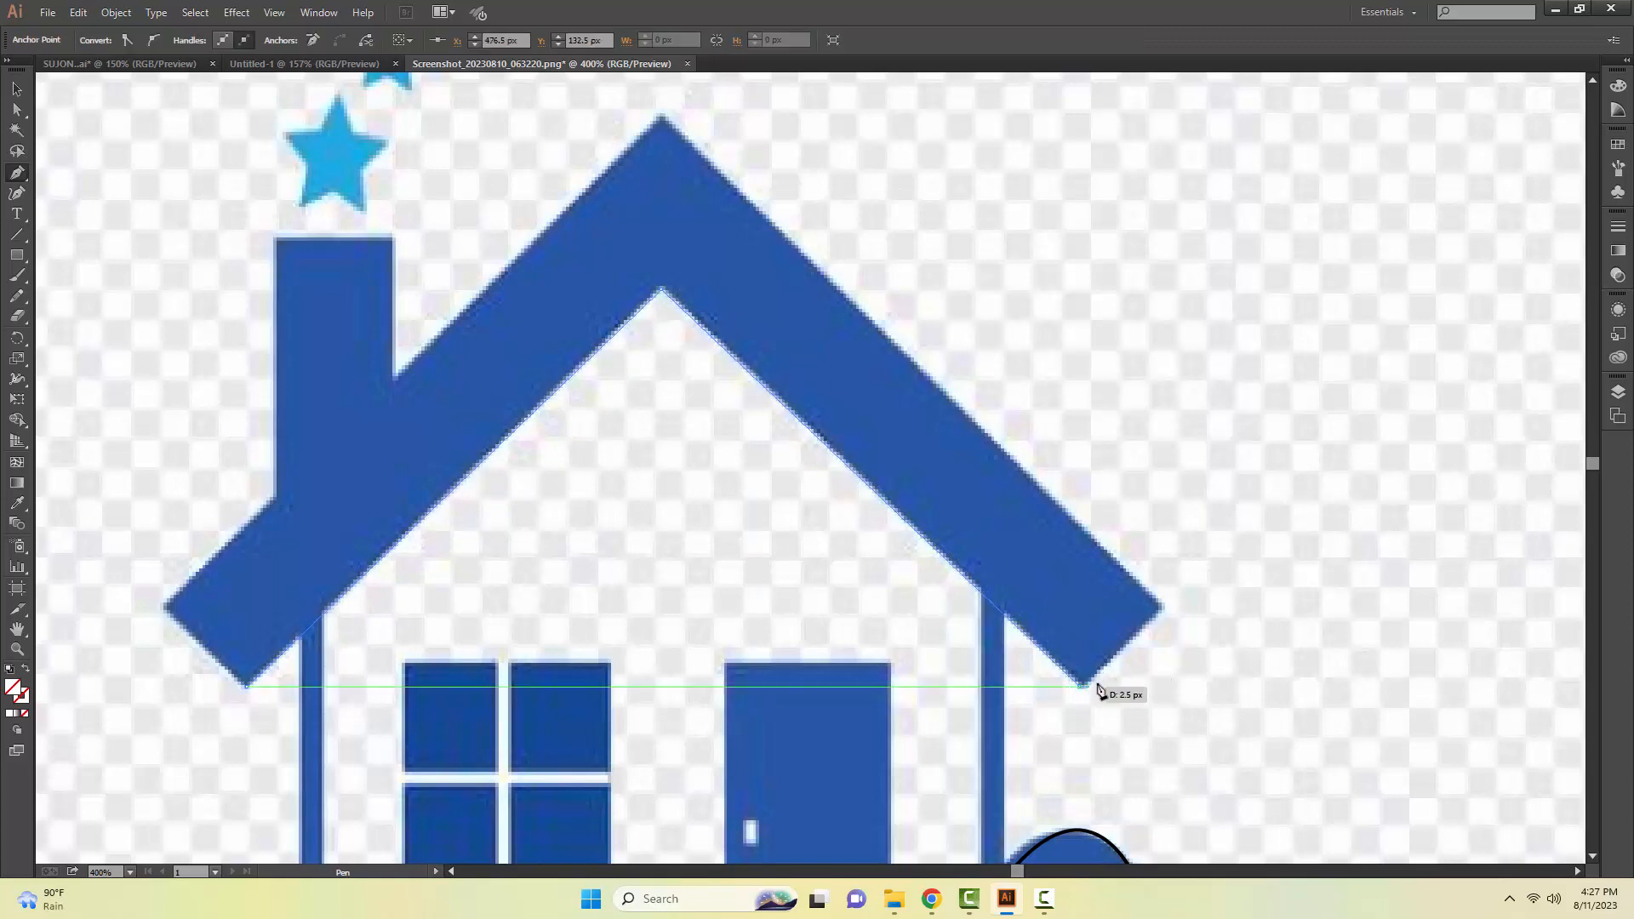
pyautogui.click(1161, 611)
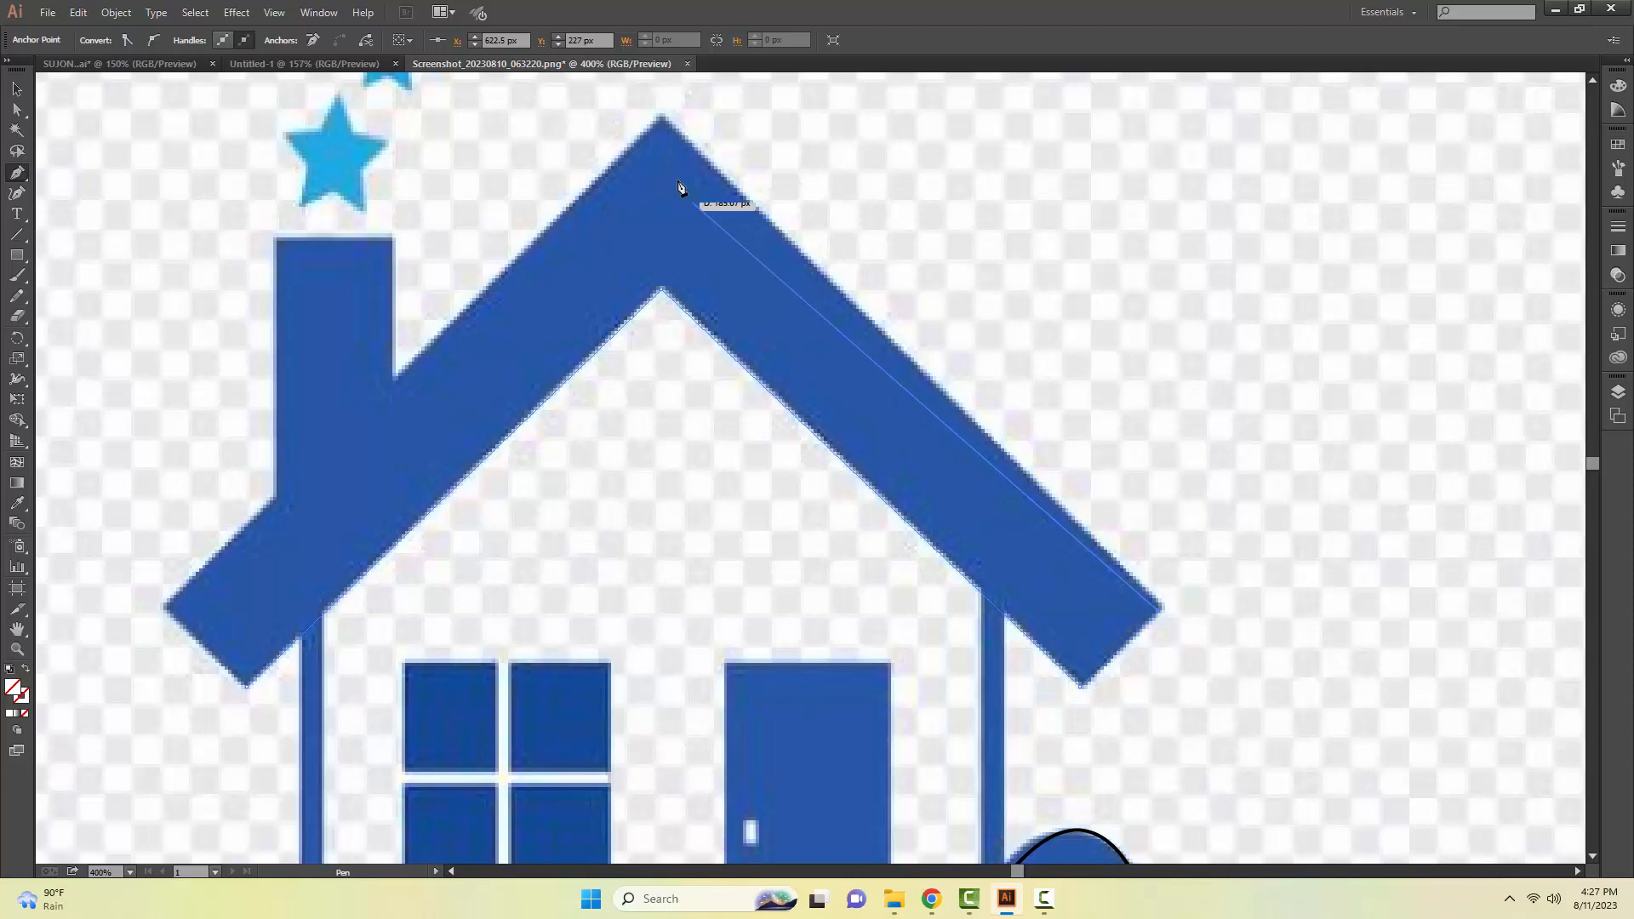
pyautogui.click(665, 125)
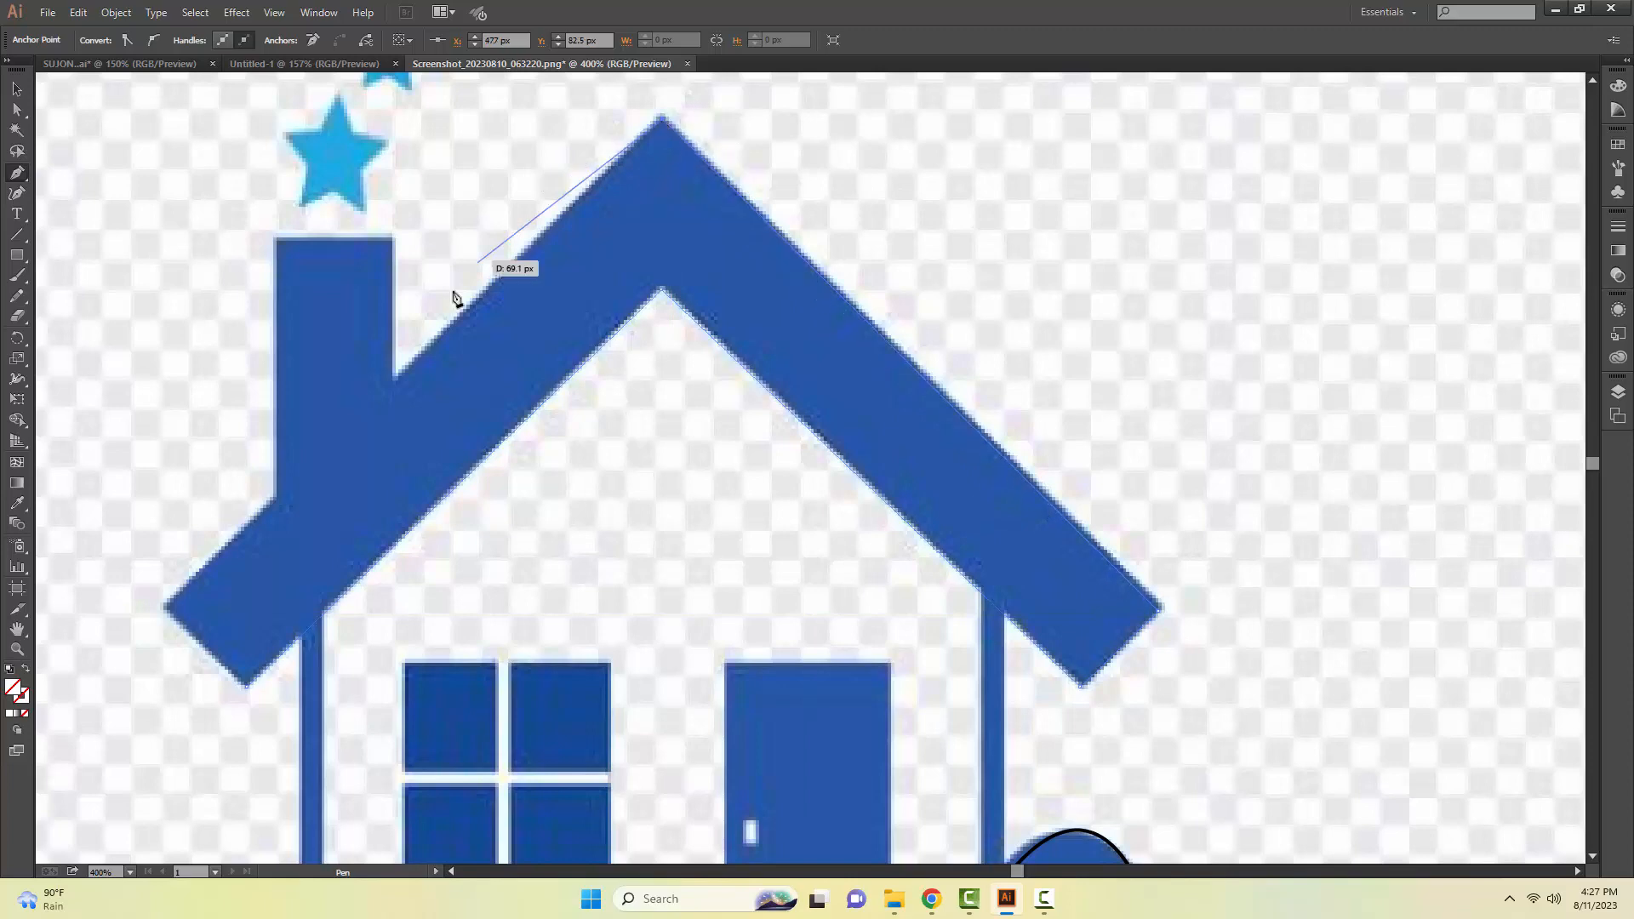
pyautogui.click(170, 610)
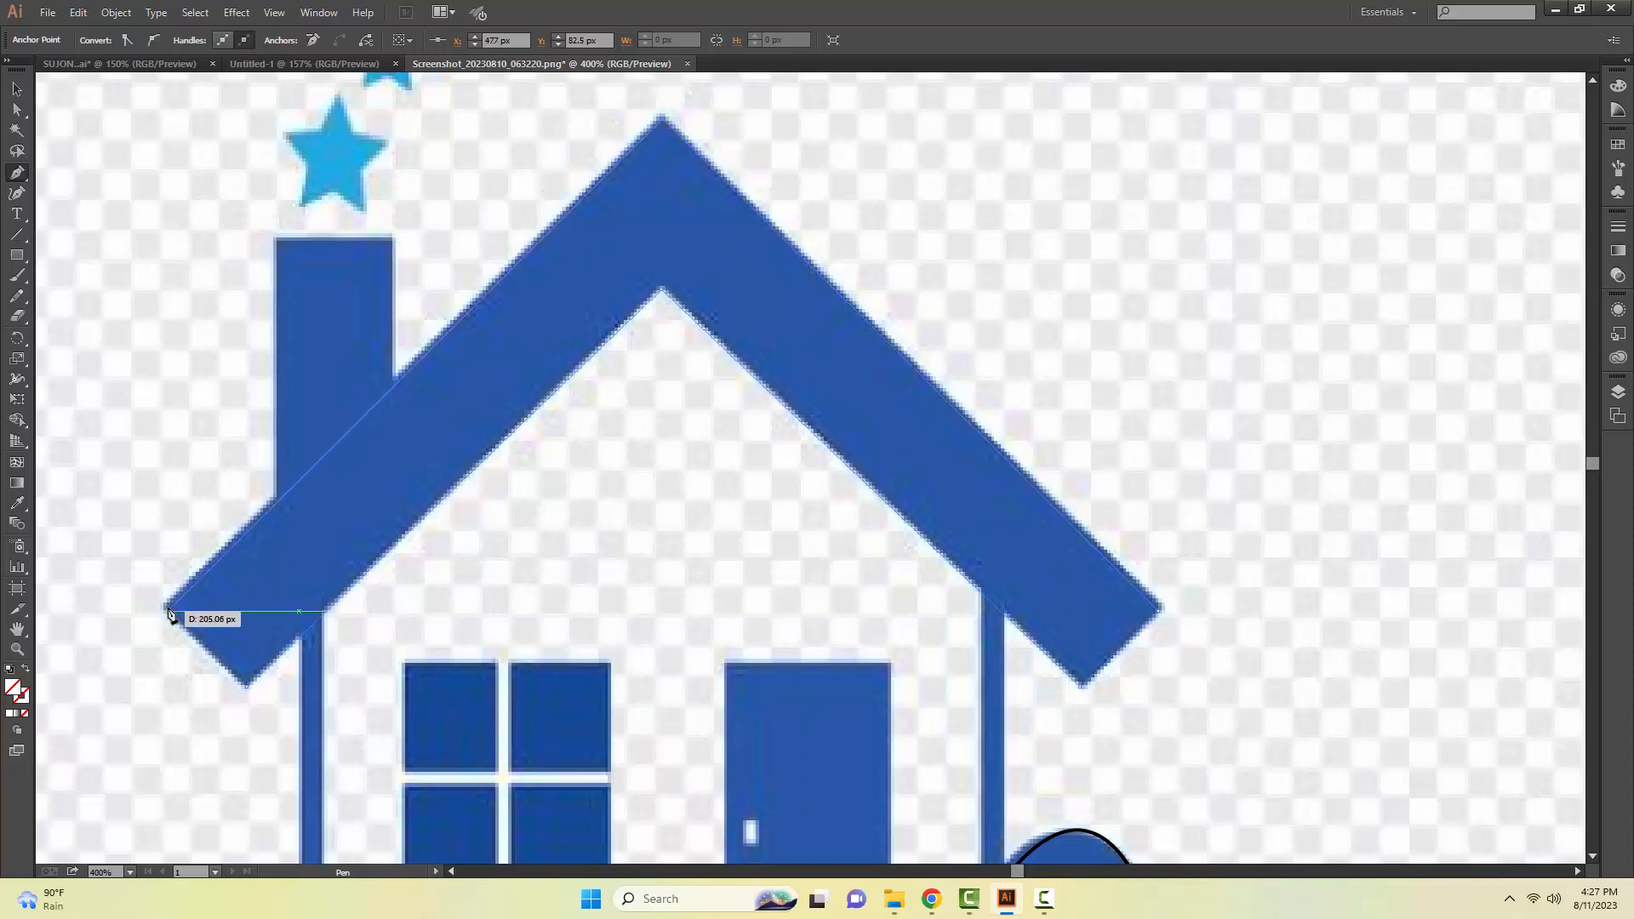
pyautogui.click(245, 686)
pyautogui.press('v')
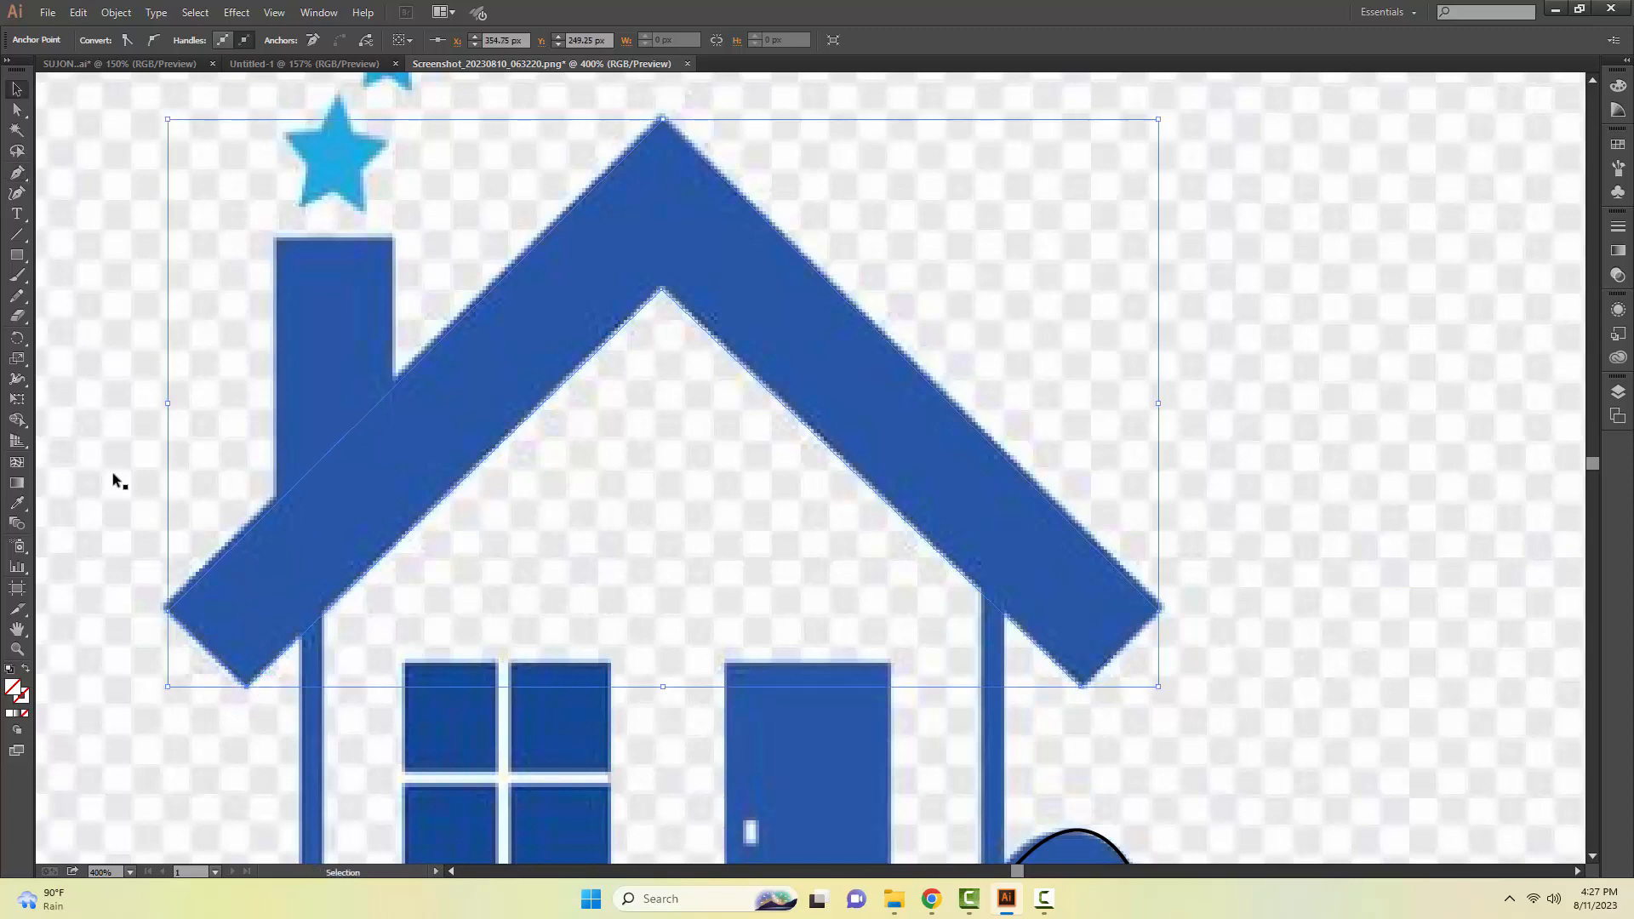
pyautogui.click(115, 477)
# Step: Trace the chimney as a closed four-corner path with the Pen tool, following the roof slope along its base
pyautogui.press('p')
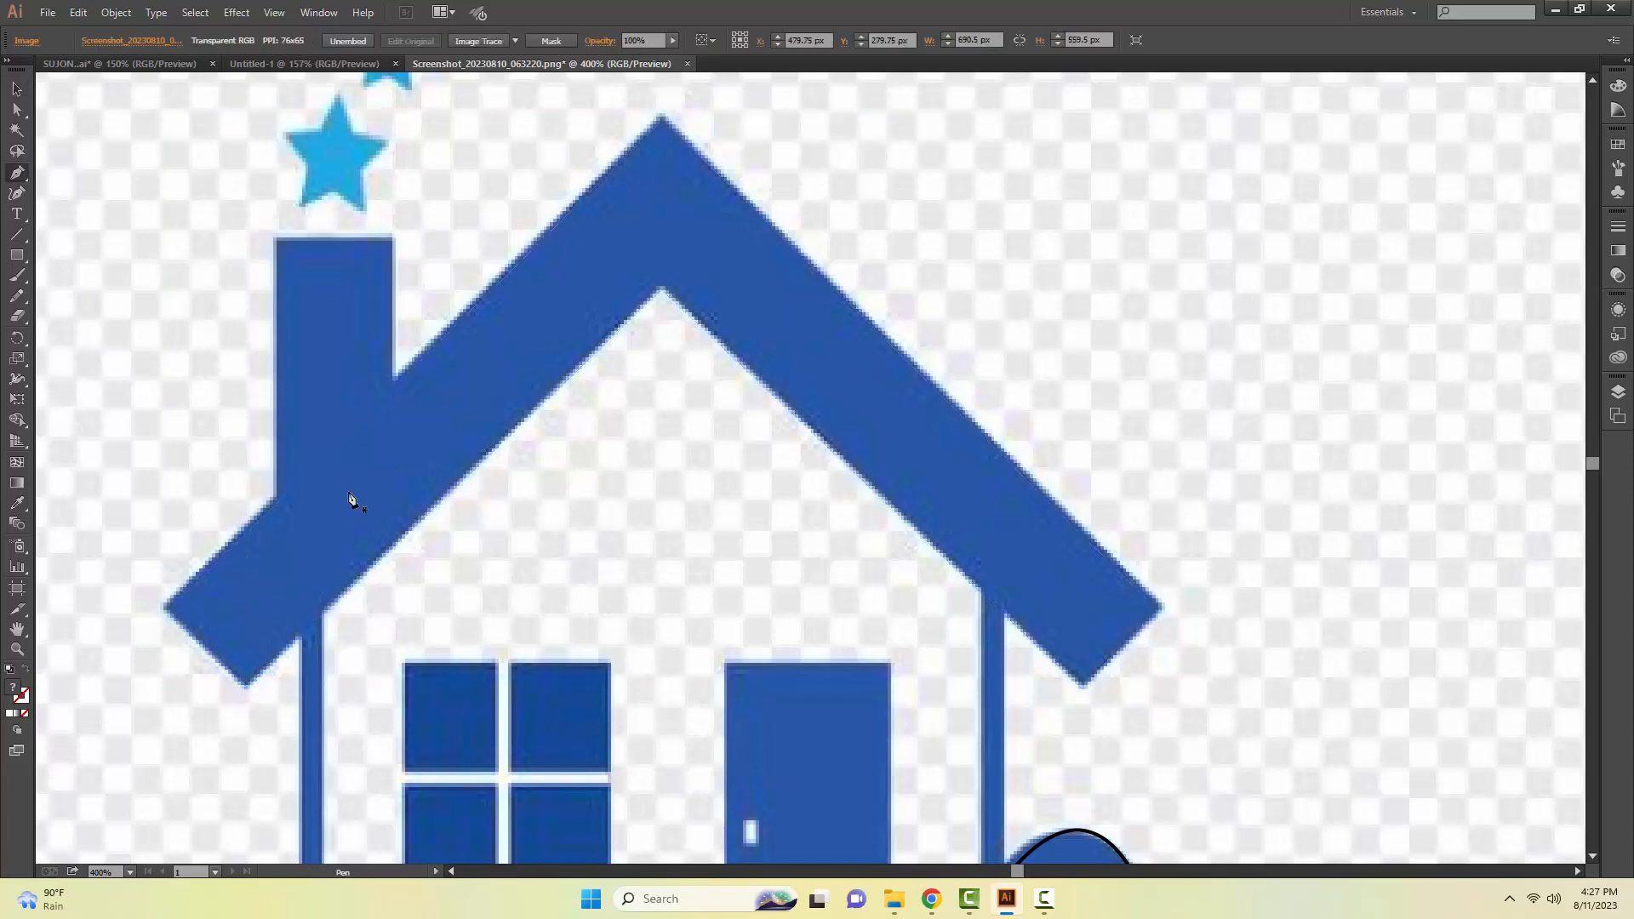
pyautogui.click(276, 496)
pyautogui.click(277, 241)
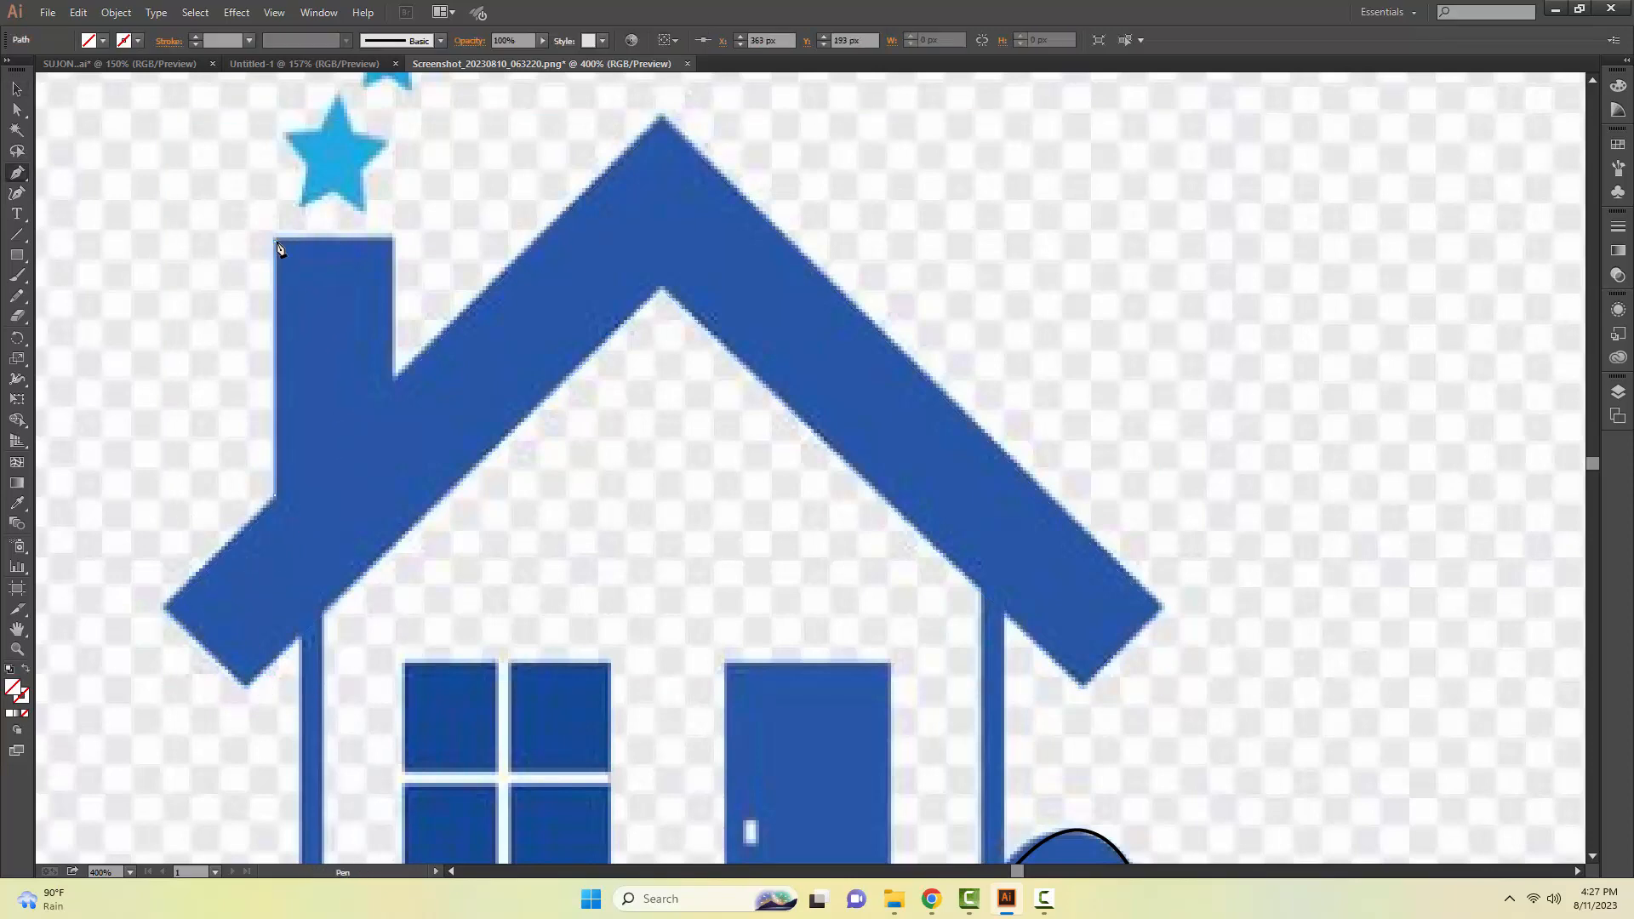
pyautogui.click(391, 244)
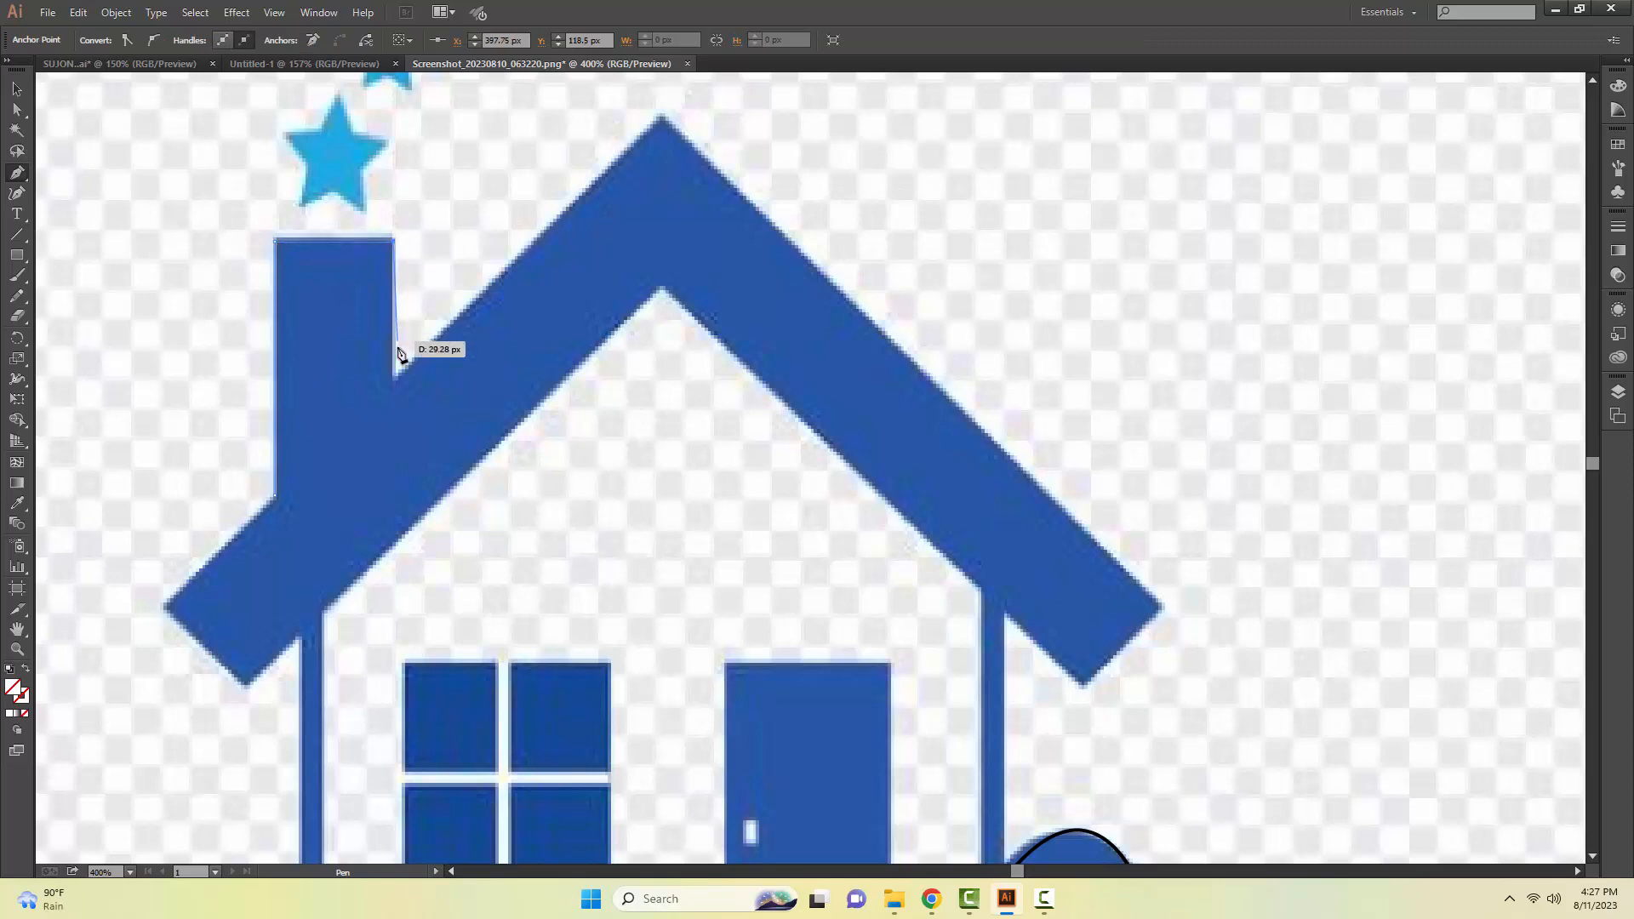
pyautogui.click(392, 392)
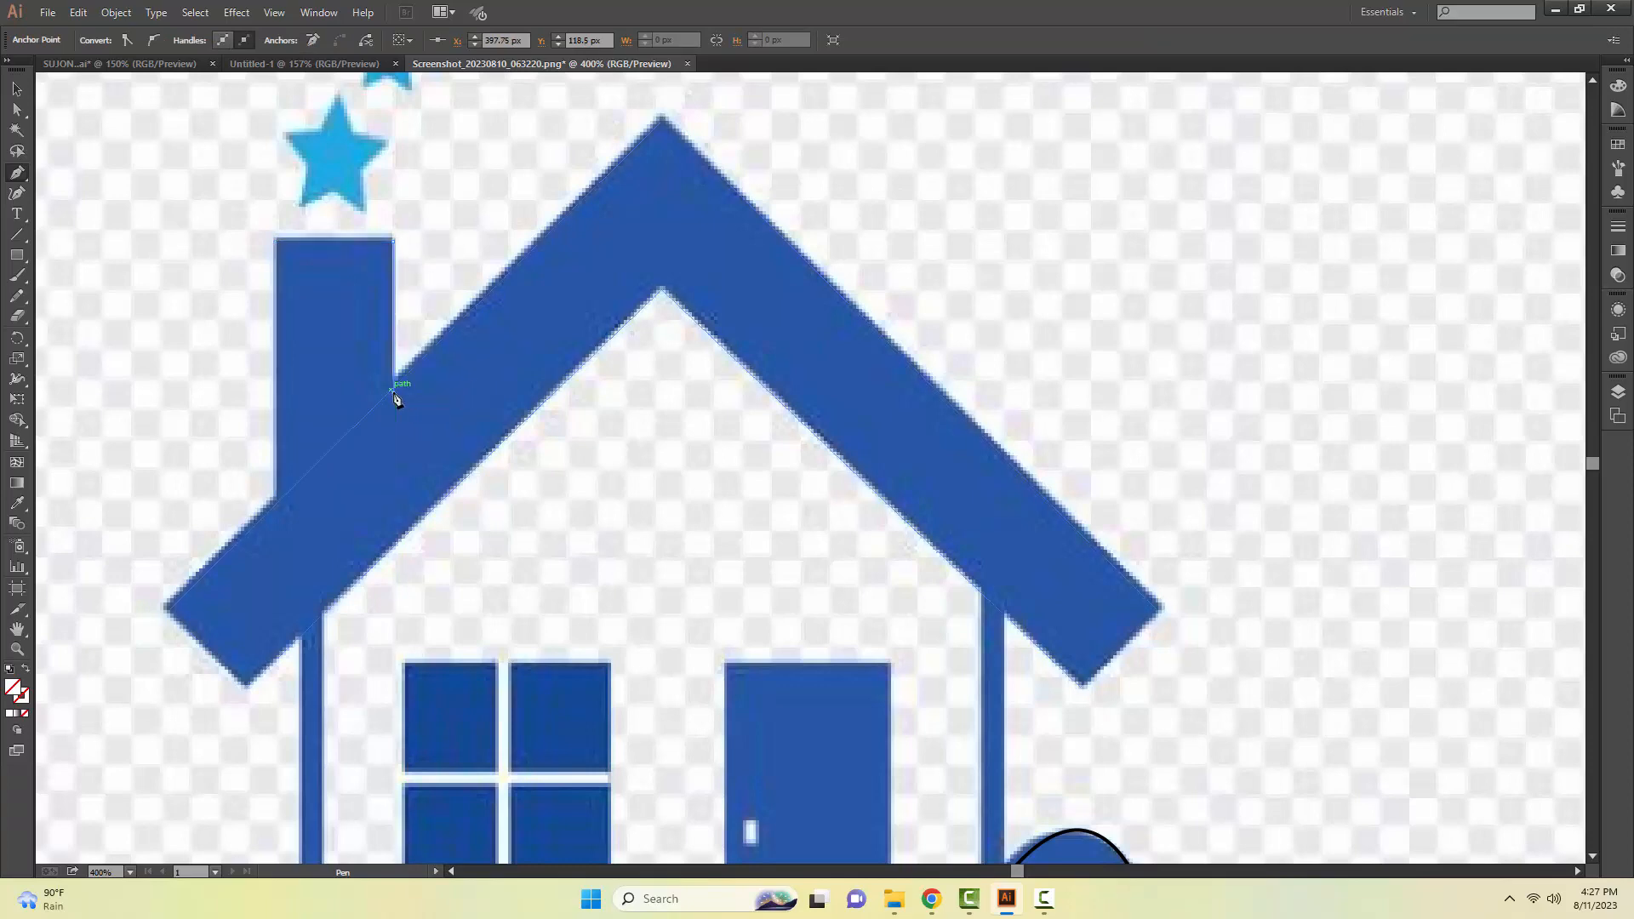
pyautogui.click(276, 498)
pyautogui.press('v')
pyautogui.click(449, 289)
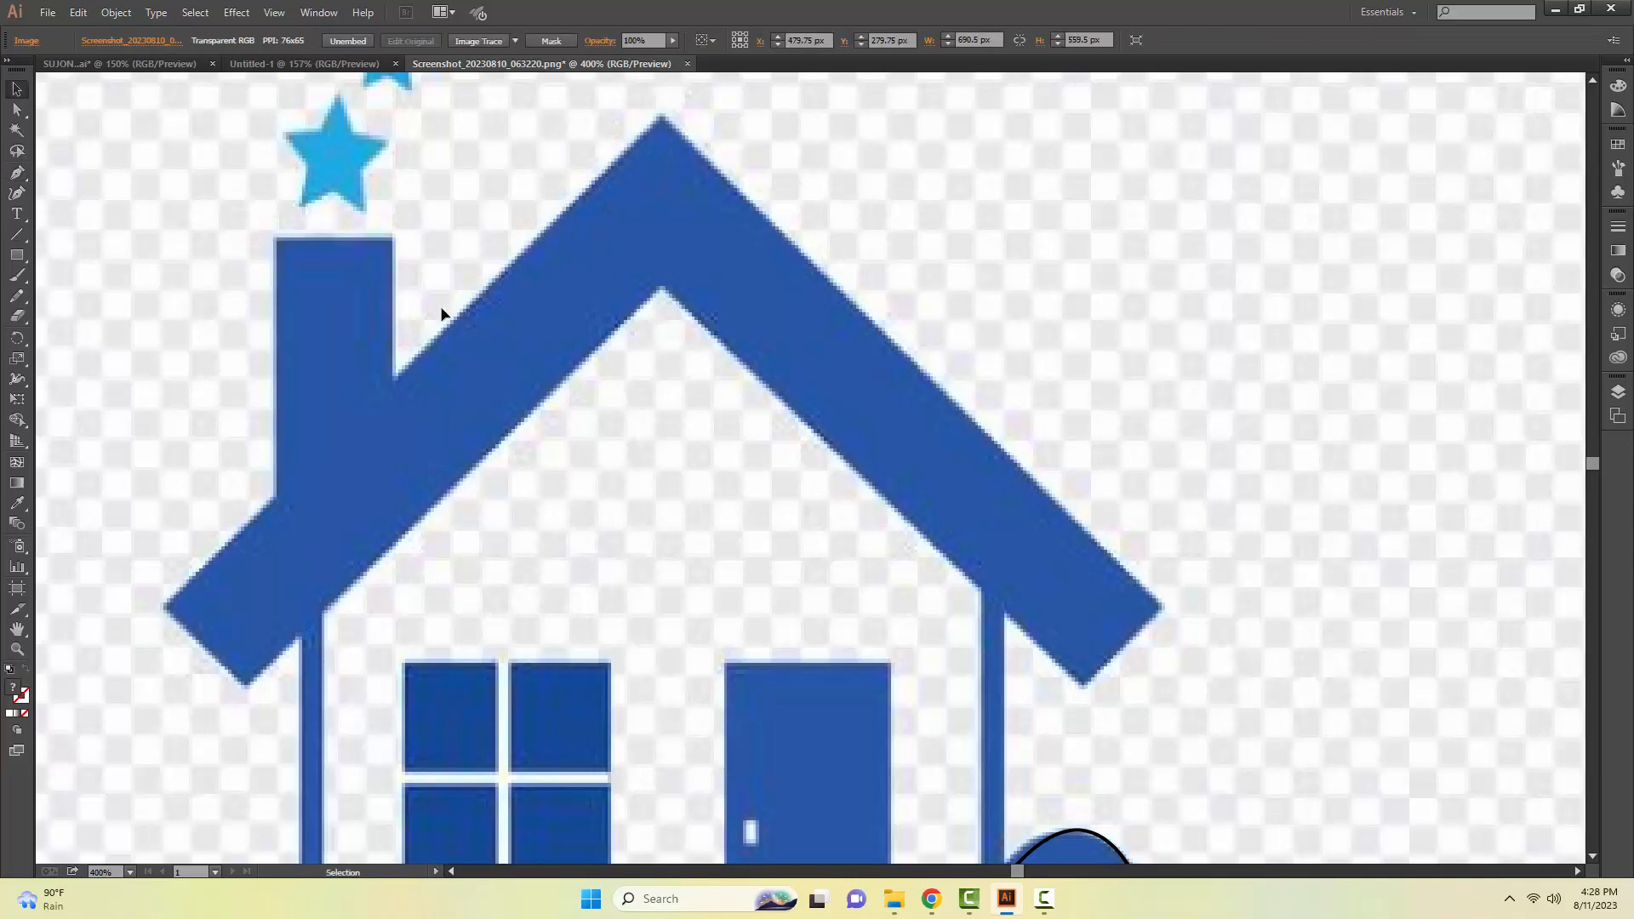
# Step: Create a five-pointed star with radii of 25 px and 50 px beside the chimney
pyautogui.press('p')
pyautogui.moveTo(423, 241)
pyautogui.mouseDown()
pyautogui.moveTo(431, 299)
pyautogui.moveTo(488, 190)
pyautogui.moveTo(429, 236)
pyautogui.mouseUp()
pyautogui.press('z')
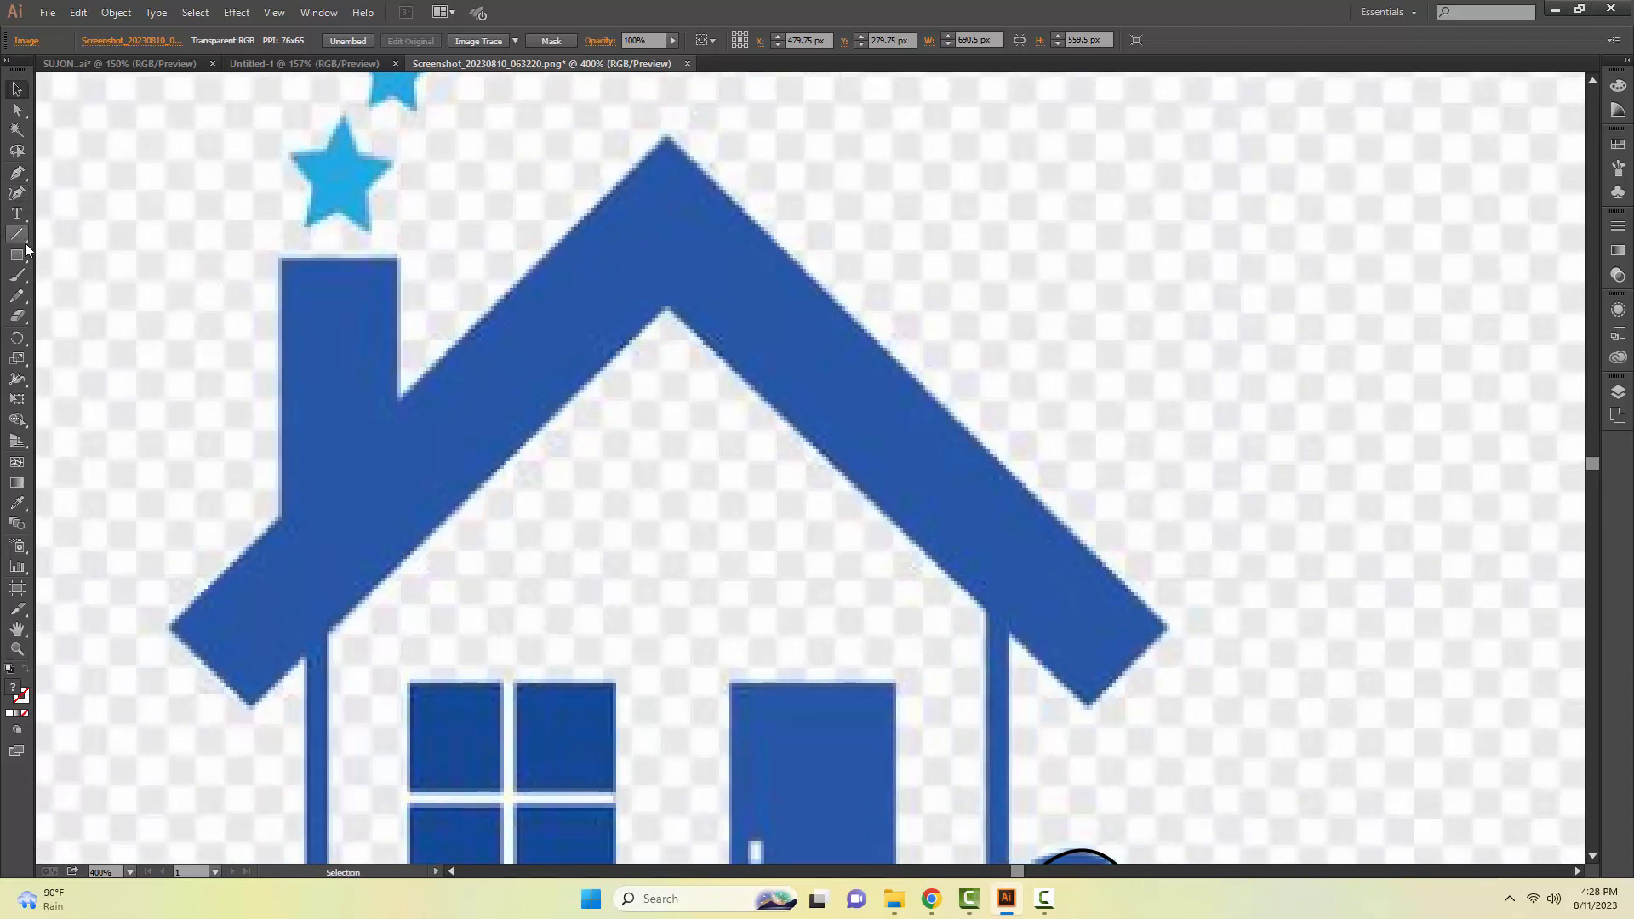
pyautogui.moveTo(17, 255); pyautogui.dragTo(115, 338)
pyautogui.click(108, 356)
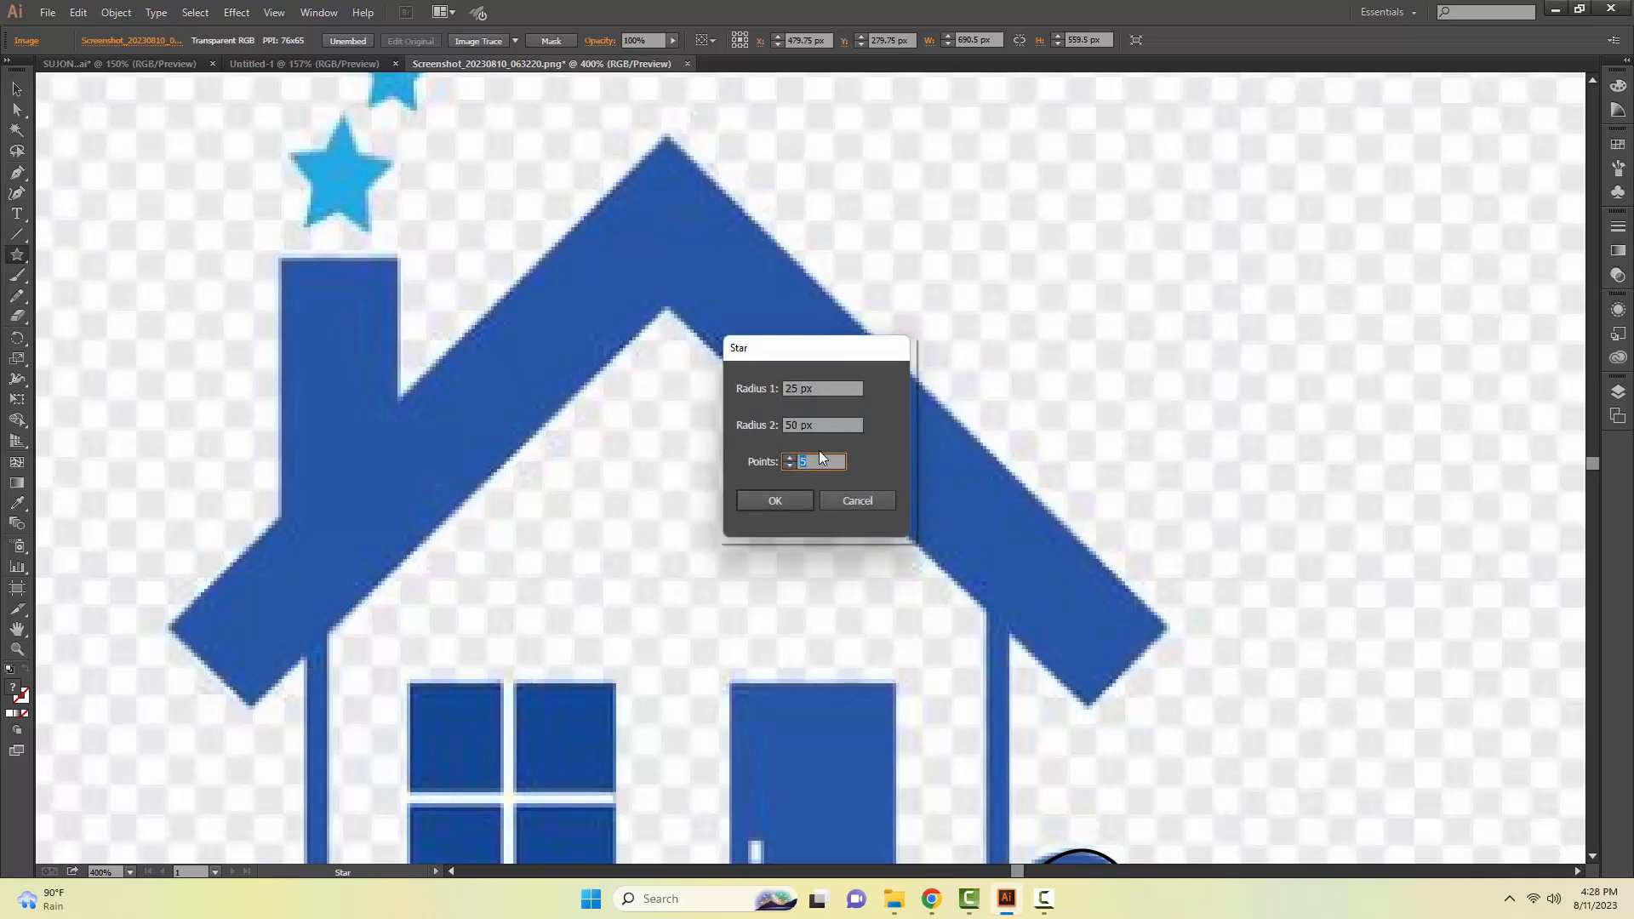
pyautogui.click(793, 498)
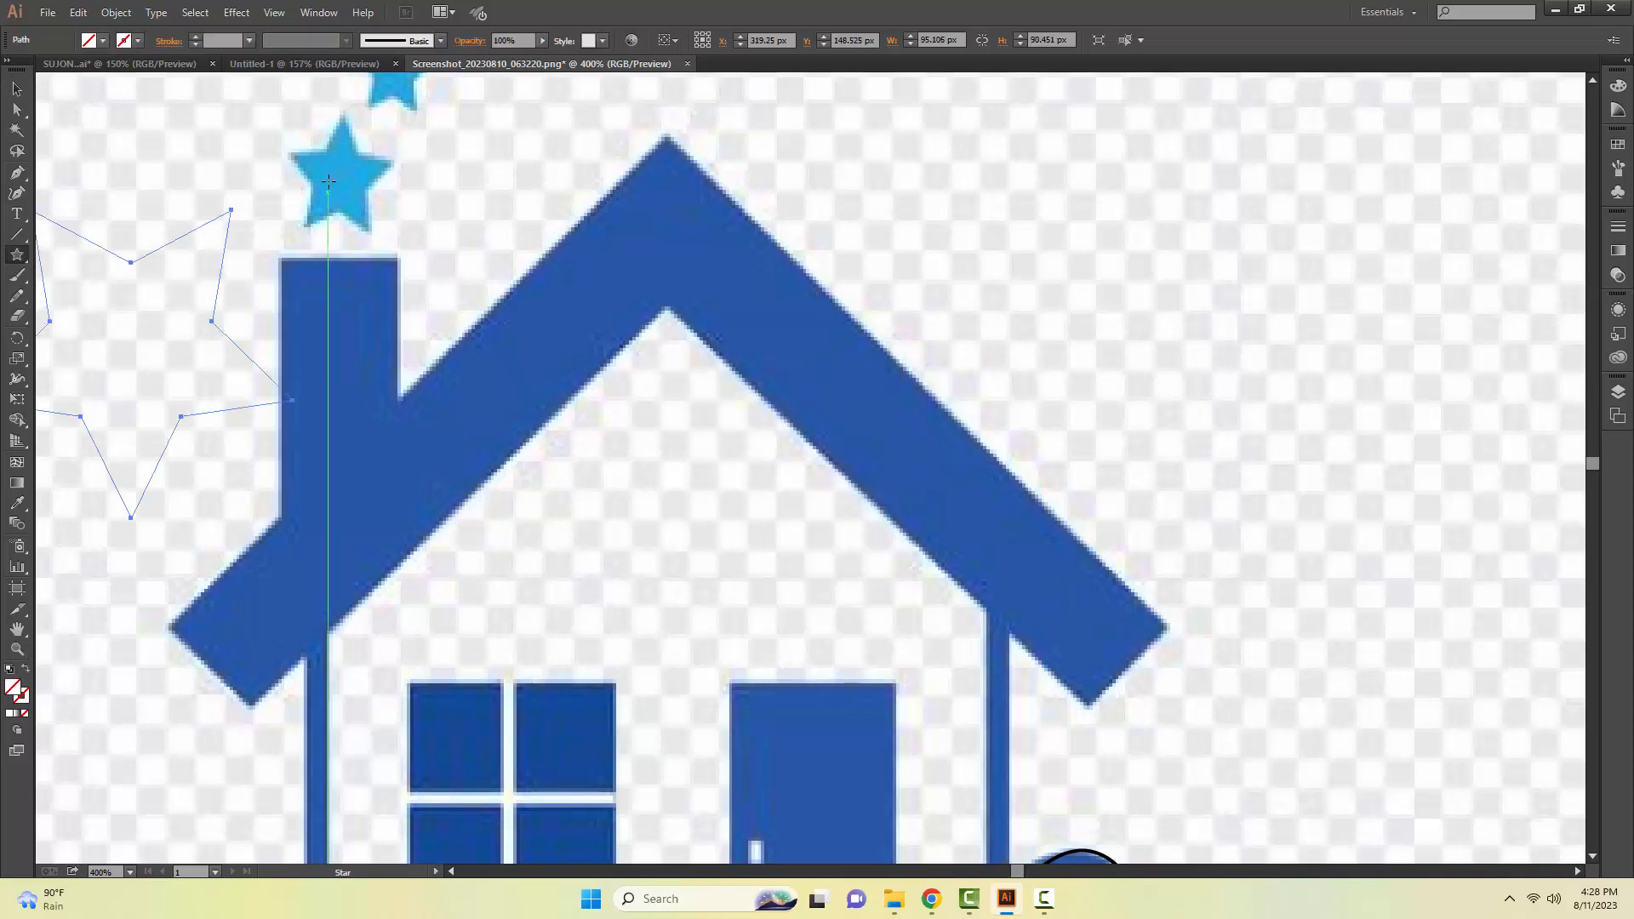
# Step: Scale the new star outline down to about 25 px wide and select it
pyautogui.press('c')
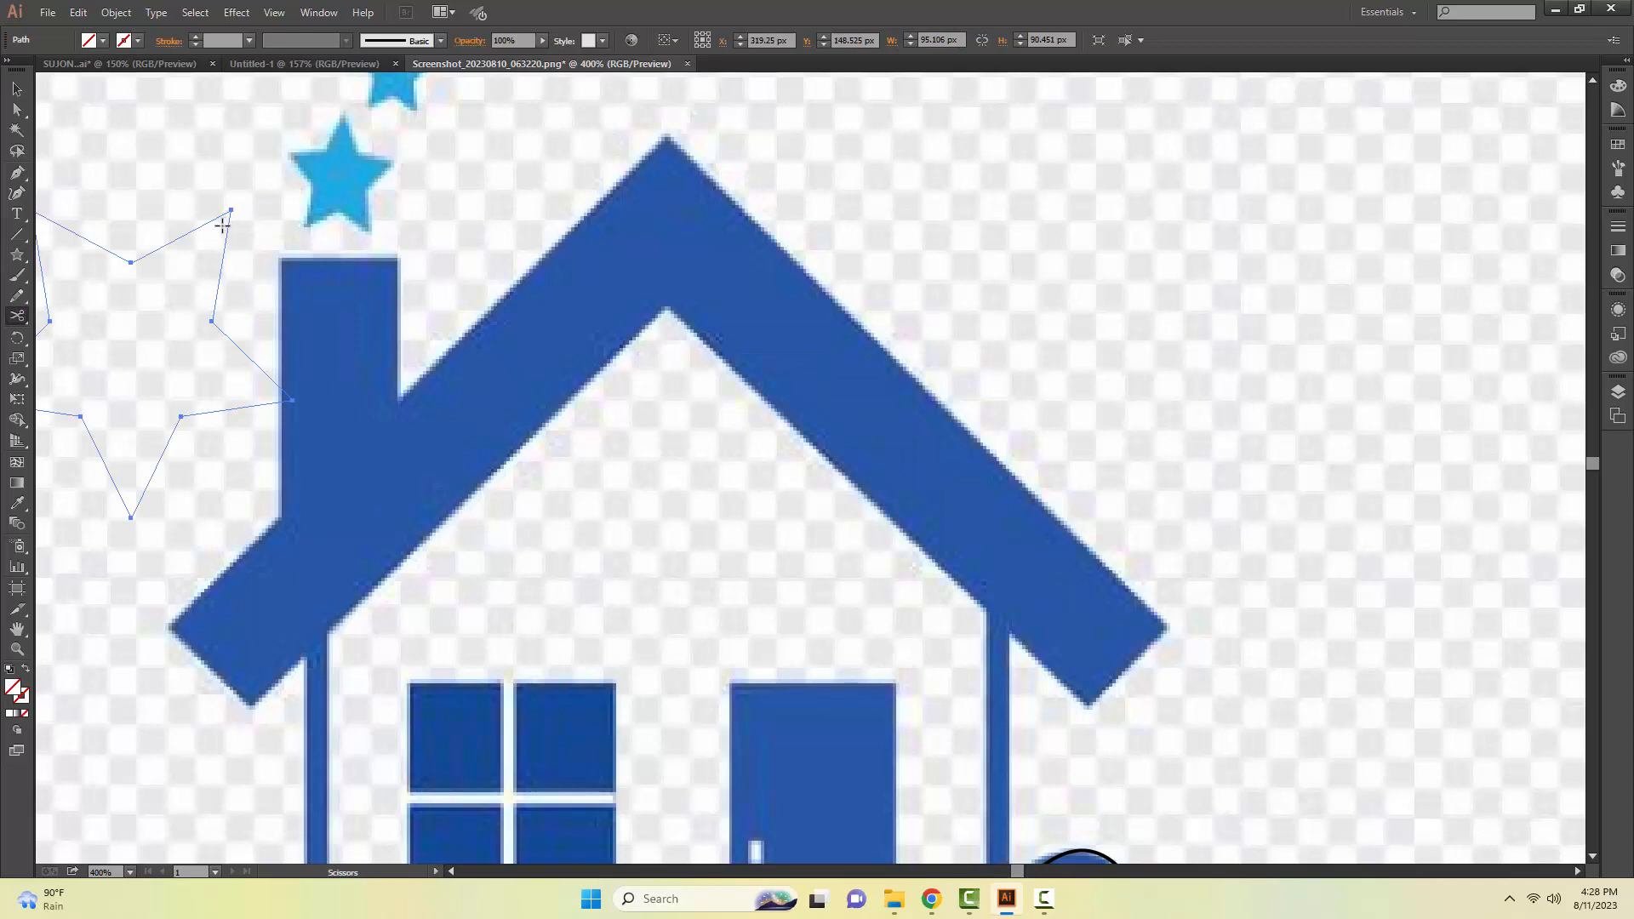
pyautogui.press('v')
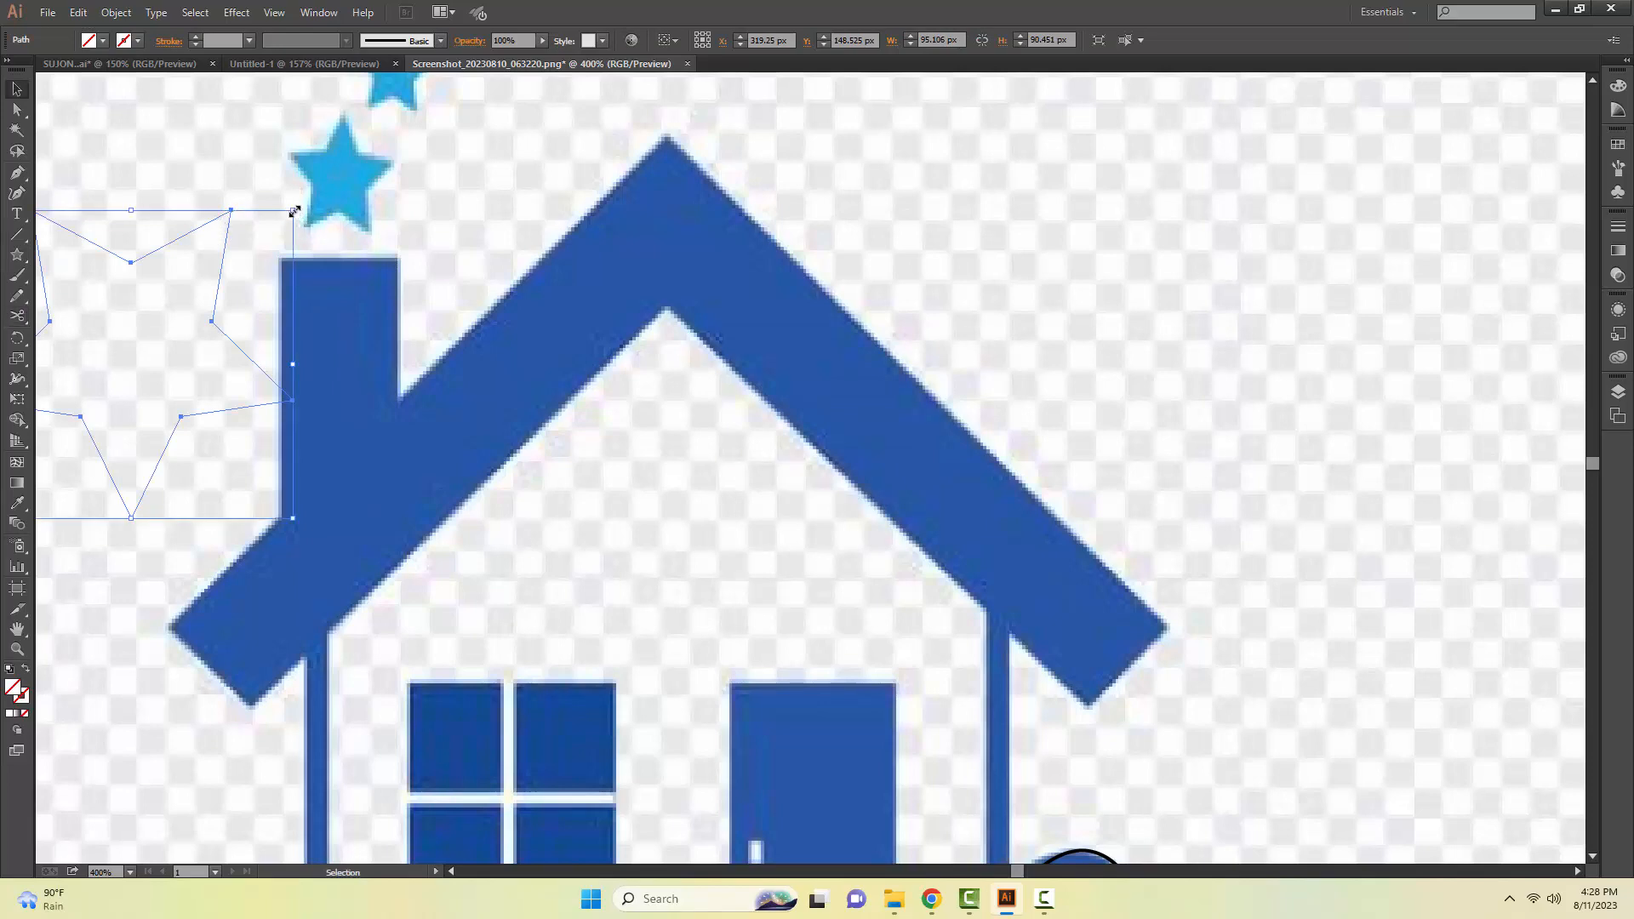
pyautogui.moveTo(294, 210); pyautogui.dragTo(177, 354)
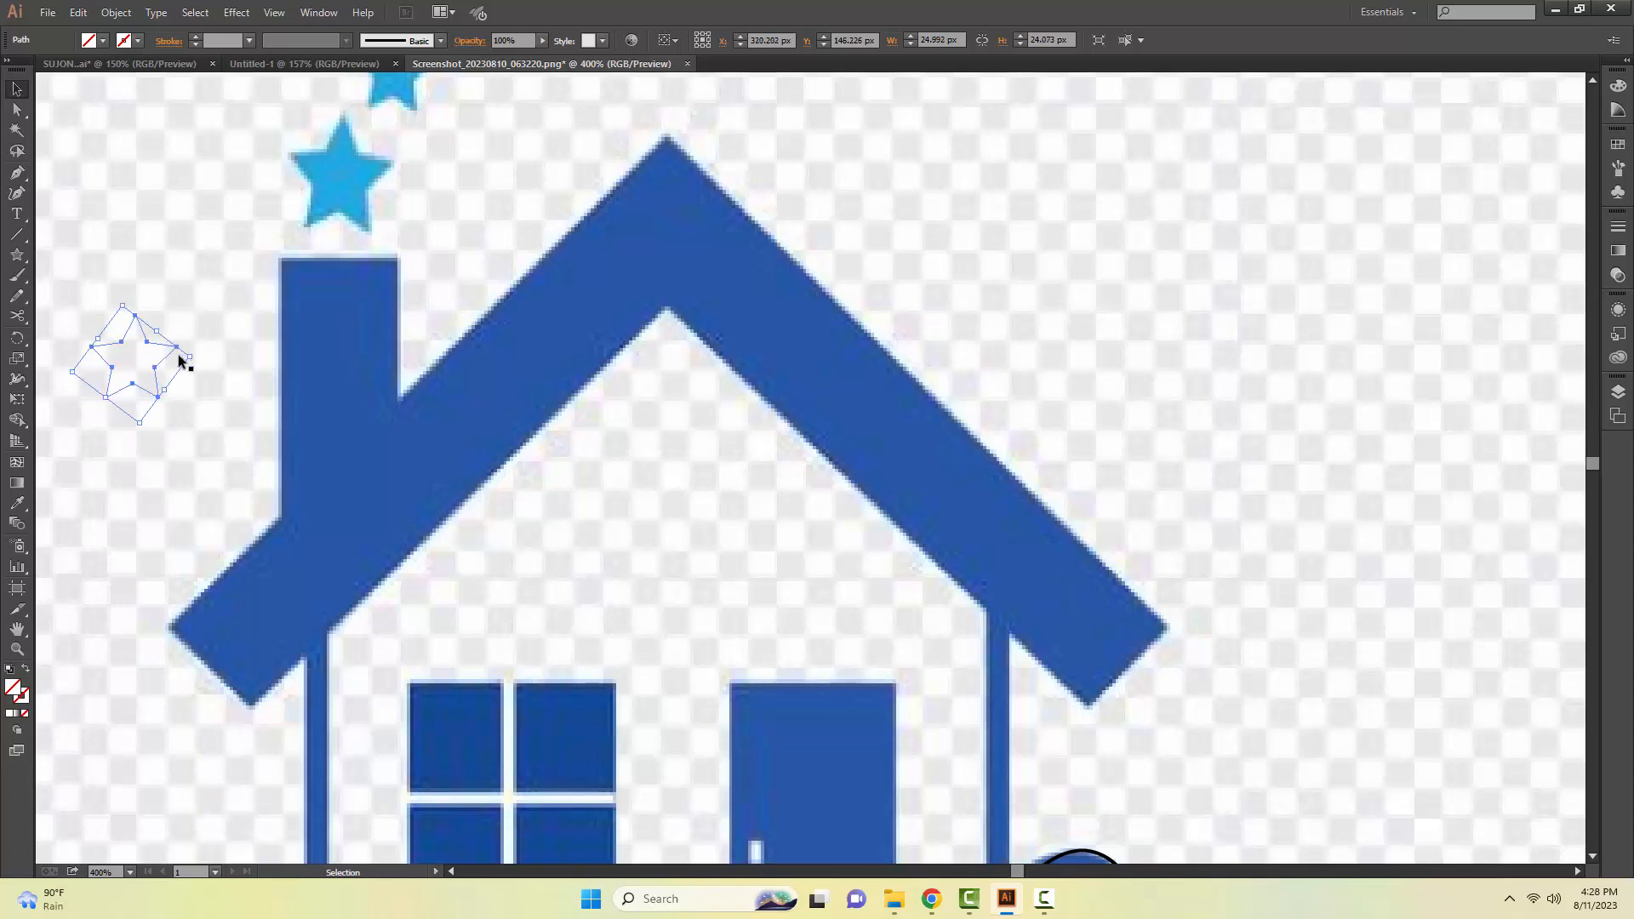
pyautogui.click(212, 298)
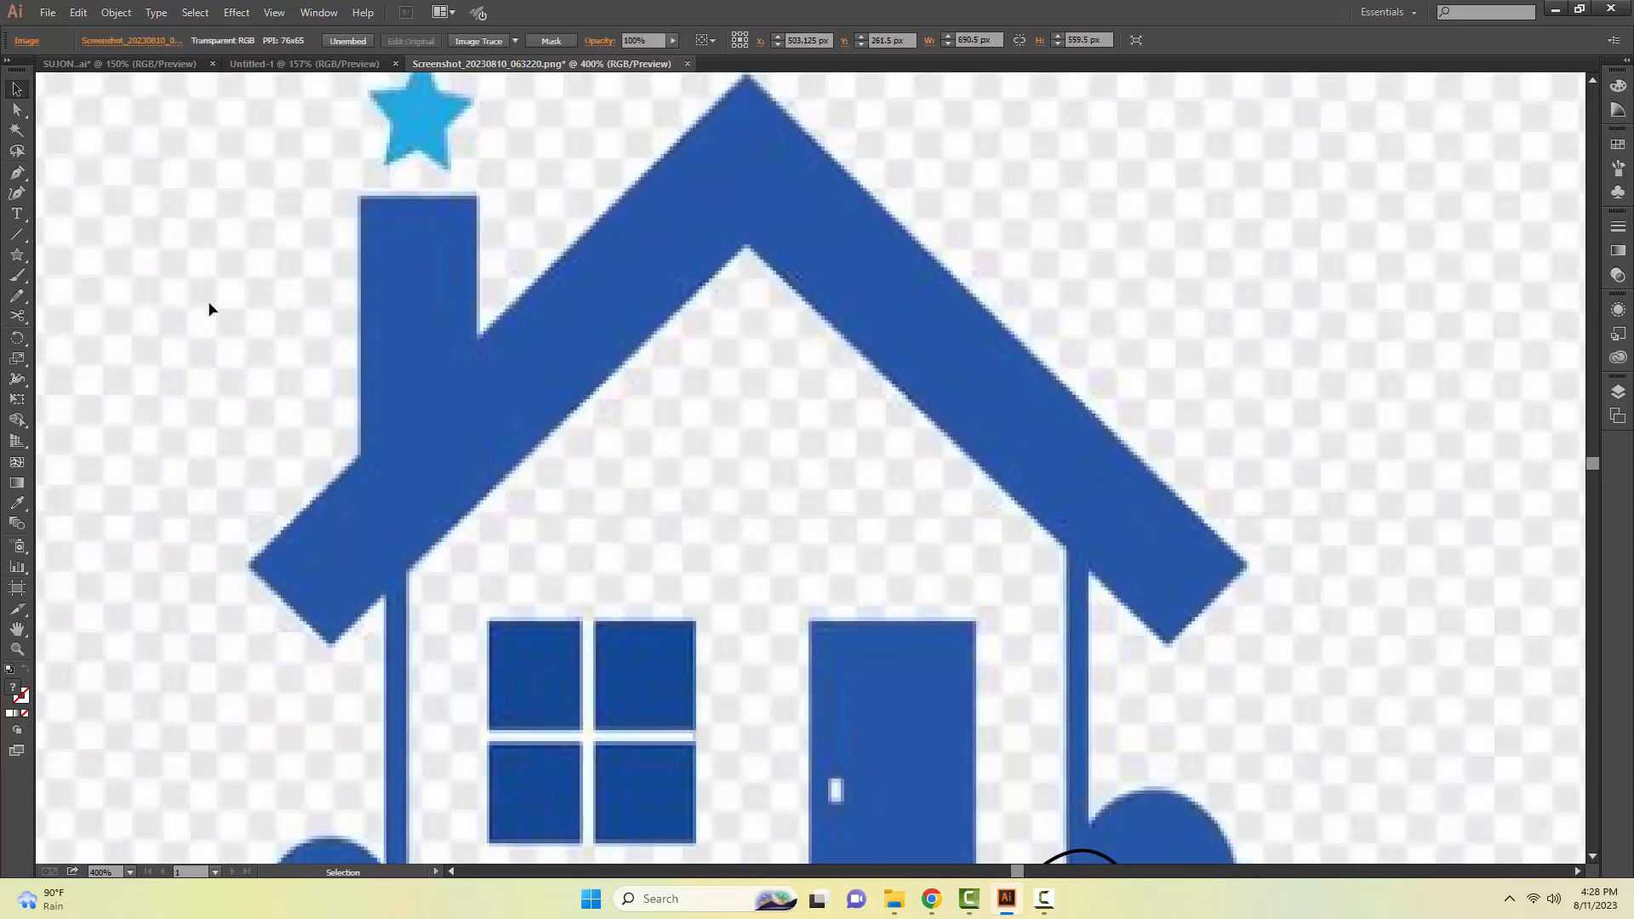
pyautogui.click(159, 358)
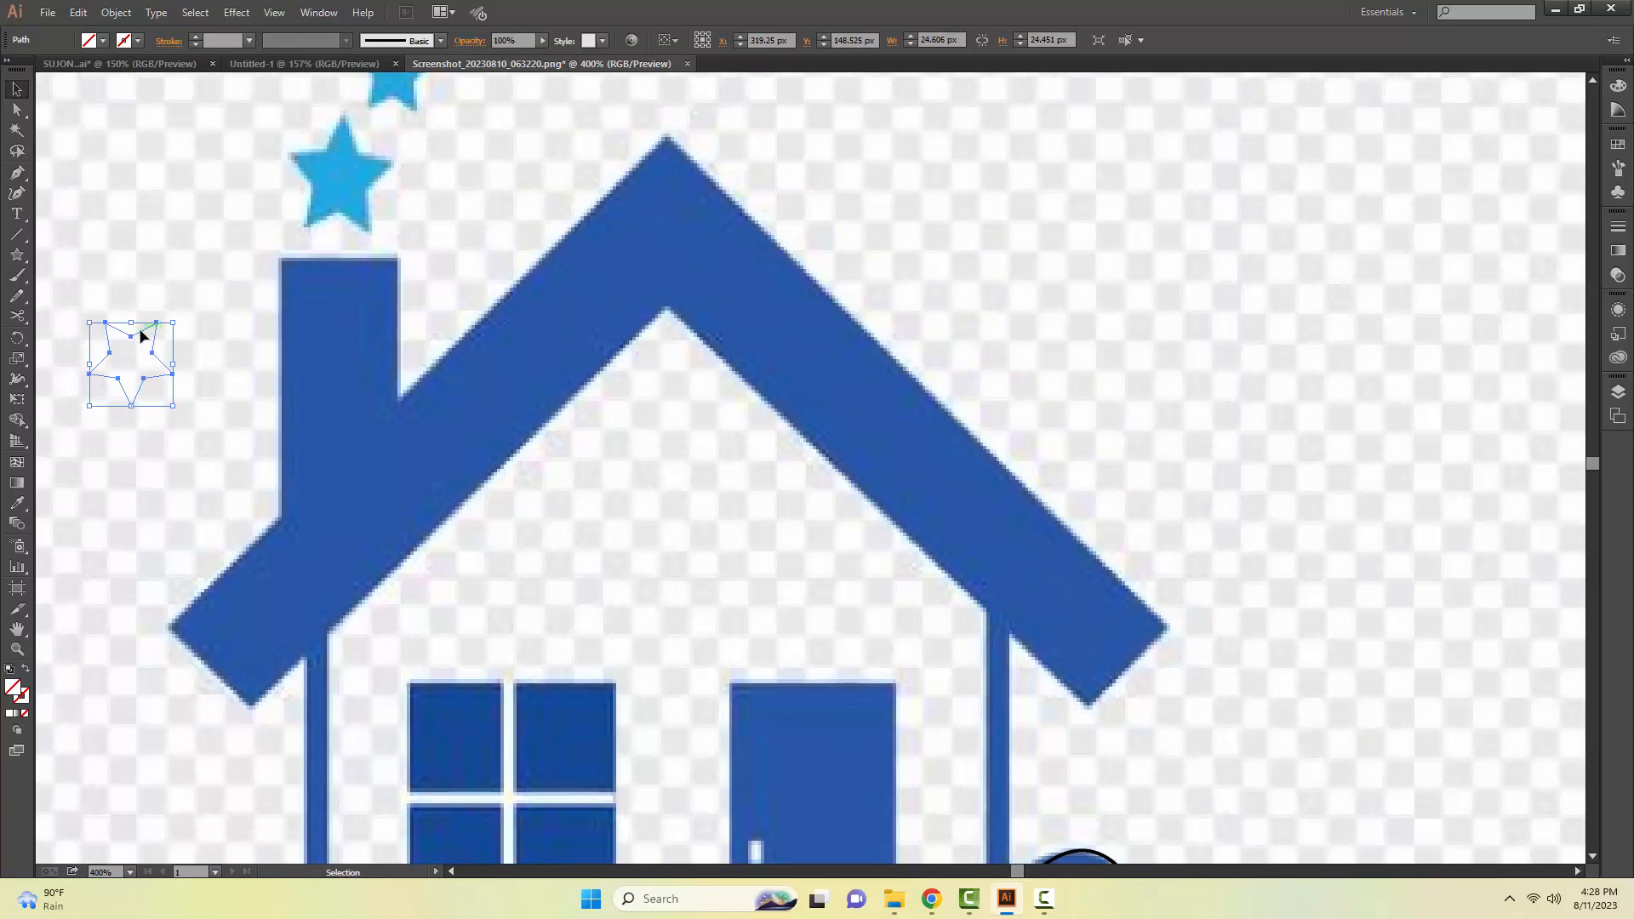
# Step: Move the star outline onto the largest star above the chimney, rotate it to match and nudge it right
pyautogui.moveTo(141, 336); pyautogui.dragTo(367, 135)
pyautogui.press('Right')
pyautogui.press('Right')
pyautogui.press('Right')
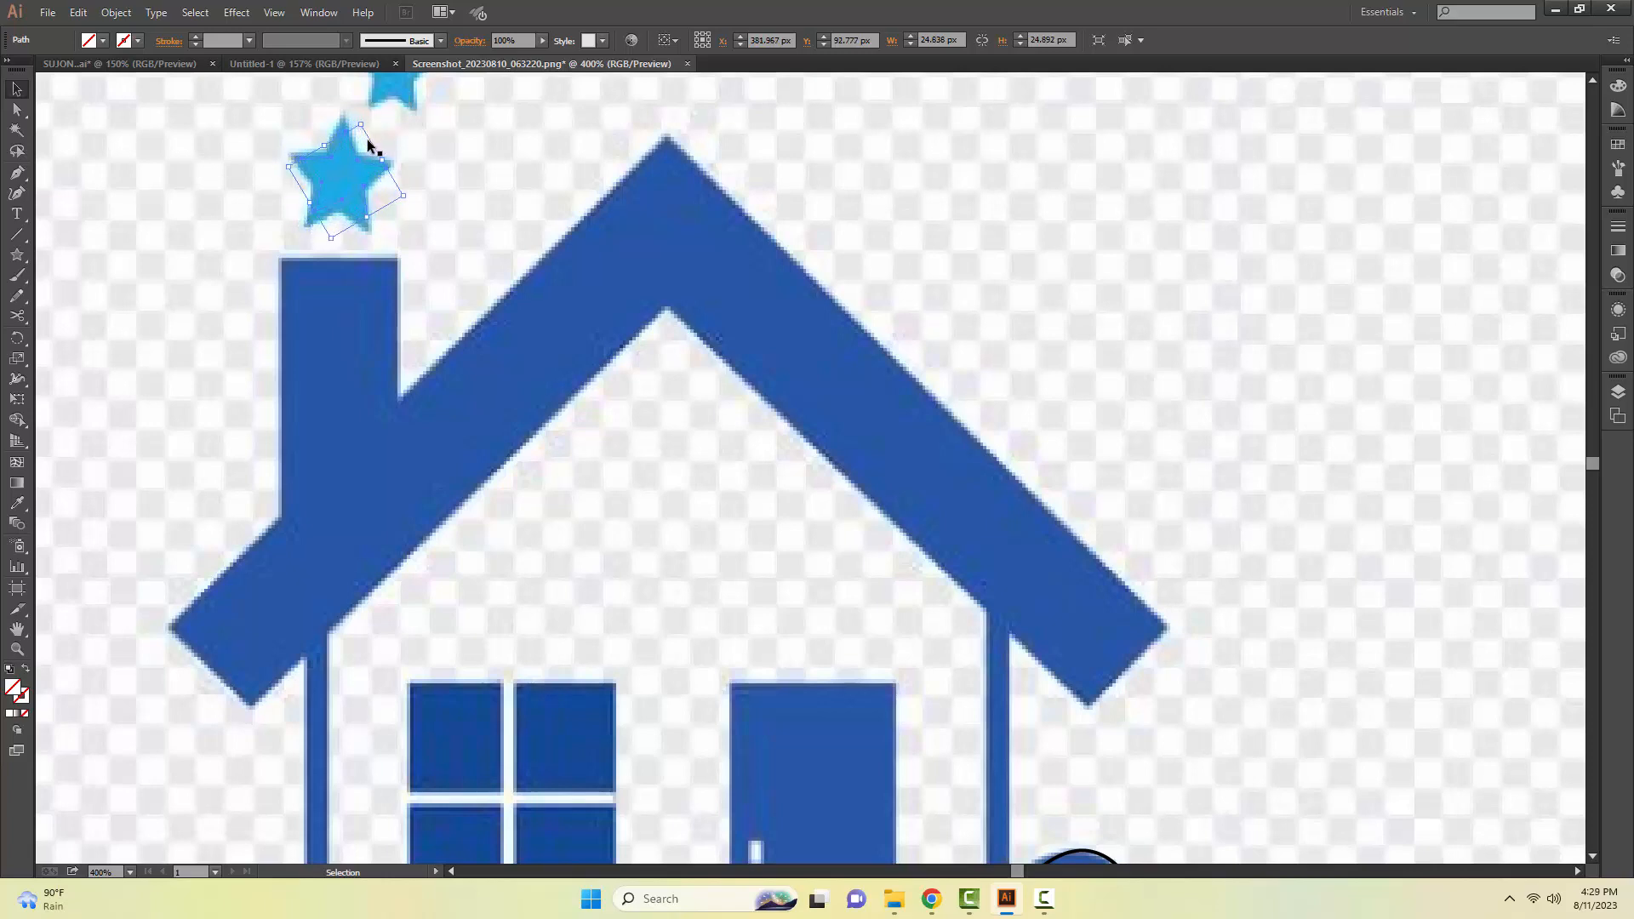
# Step: Enlarge the star outline to about 28 by 29 px and adjust it to fit the largest star
pyautogui.moveTo(355, 127); pyautogui.dragTo(358, 108)
pyautogui.click(326, 231)
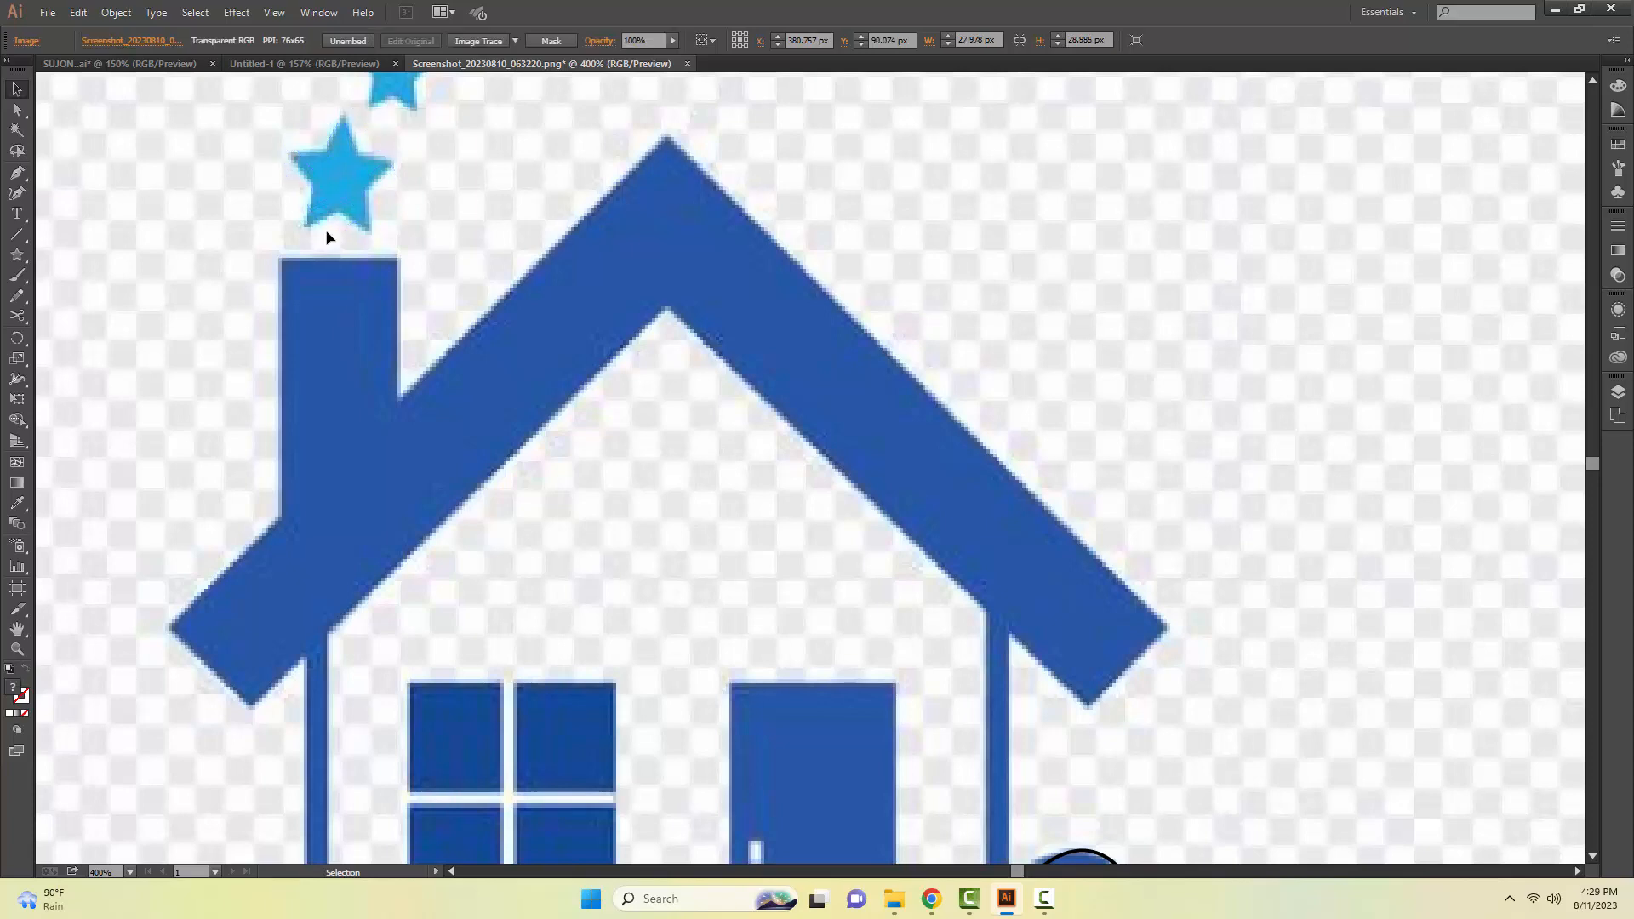
pyautogui.click(327, 204)
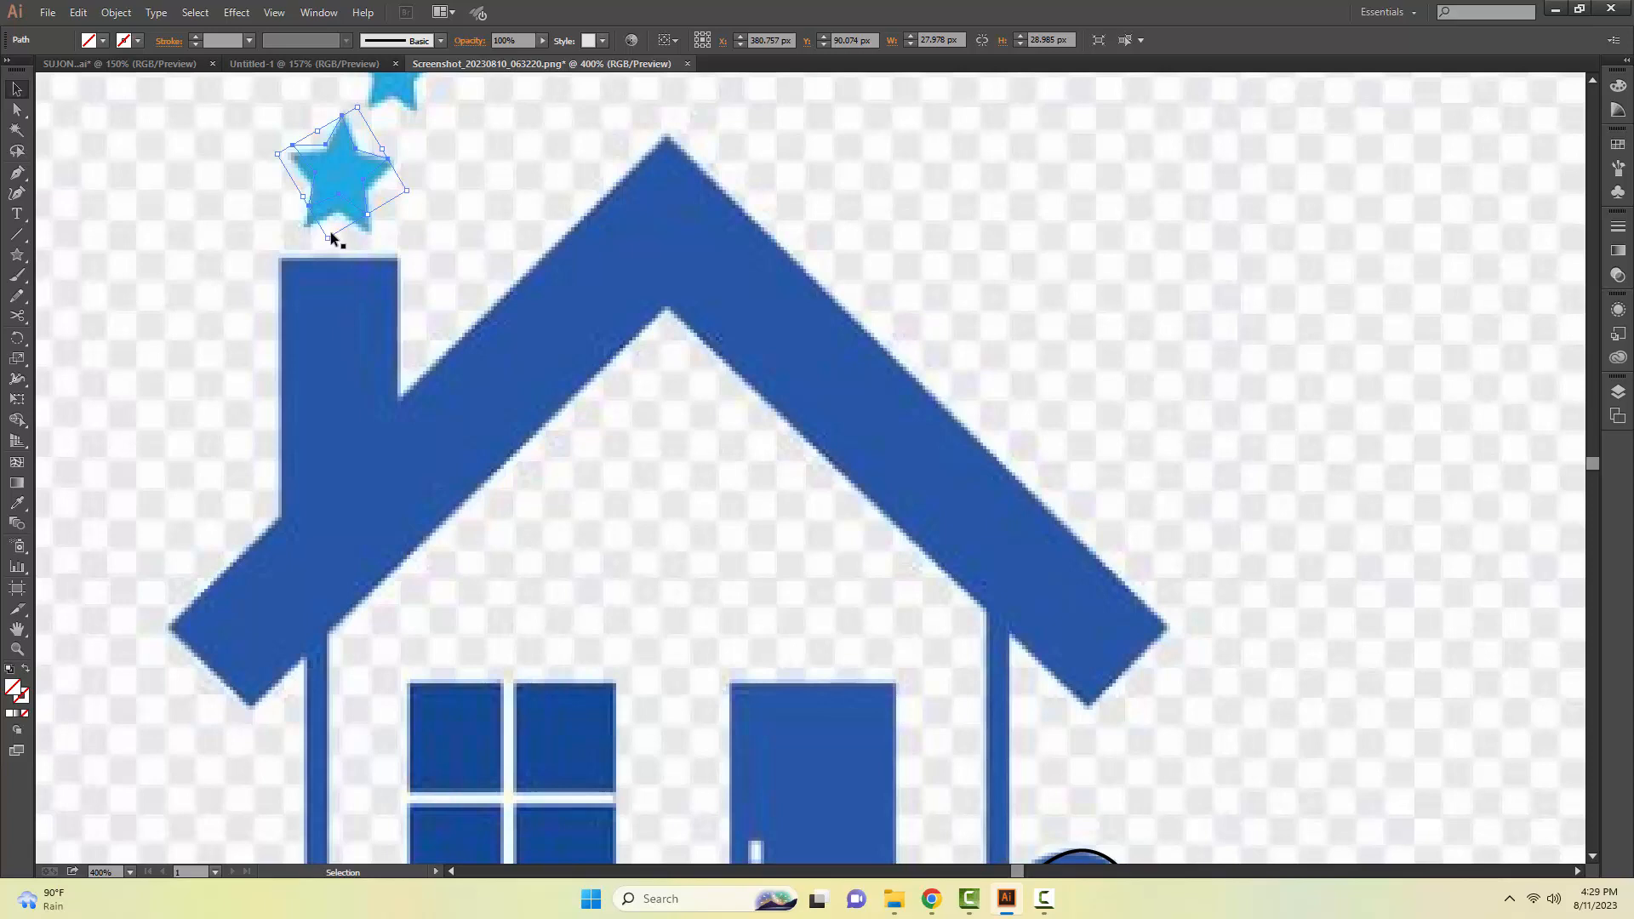
pyautogui.moveTo(365, 214); pyautogui.dragTo(303, 219)
pyautogui.click(278, 214)
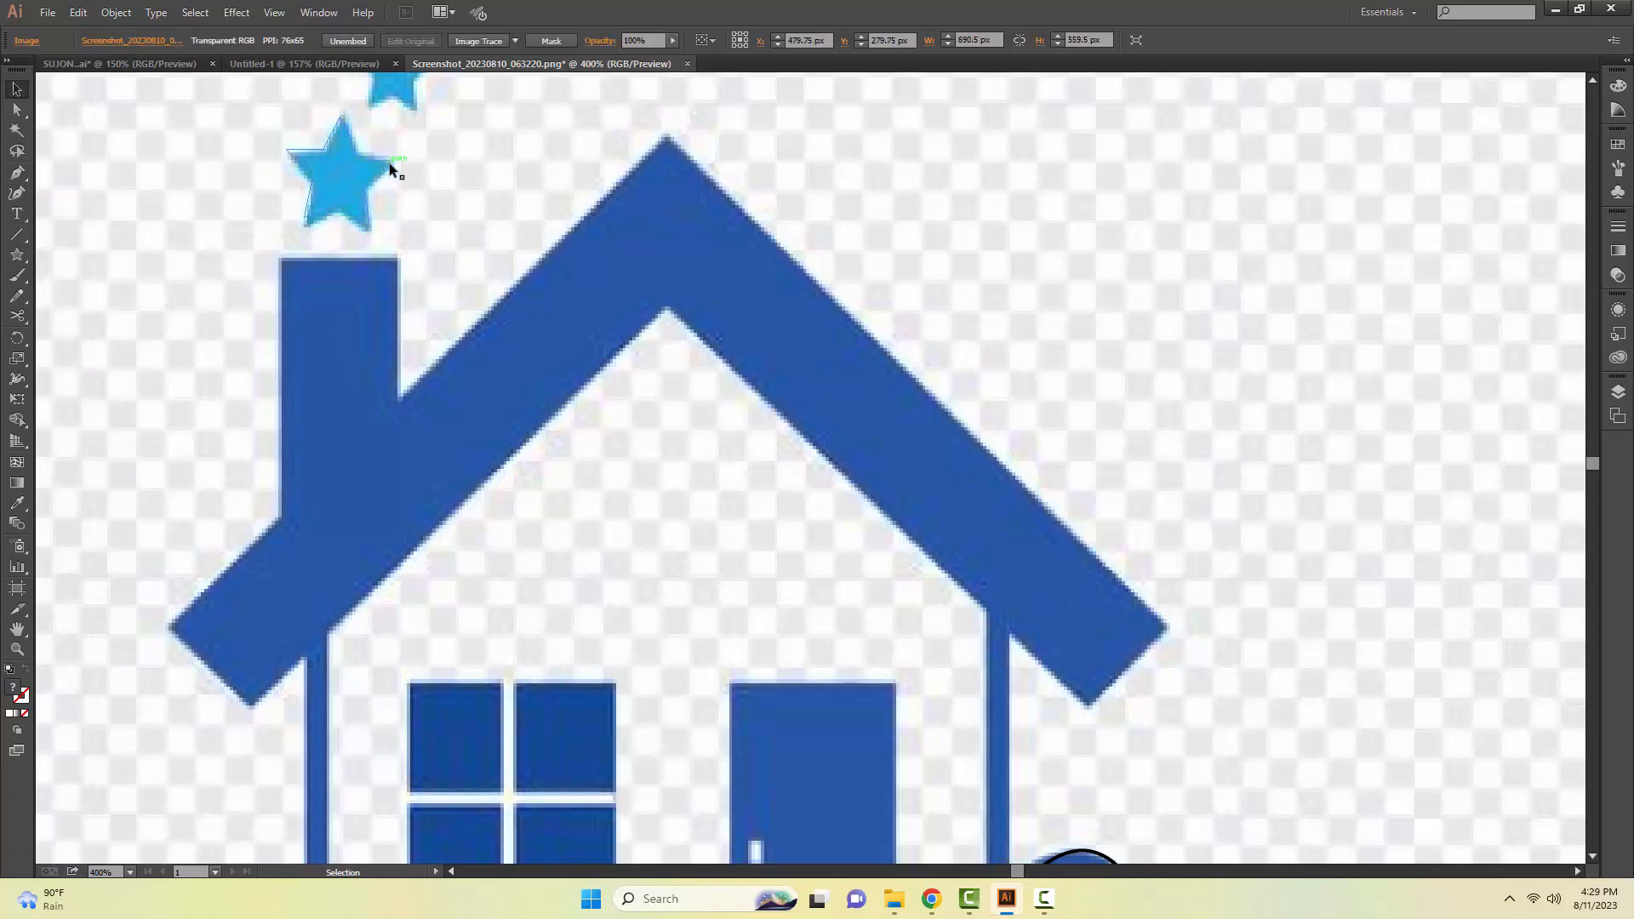
# Step: Draw a star about 15 px wide over the smallest, topmost star and nudge it down into alignment
pyautogui.scroll(5, 430, 183)
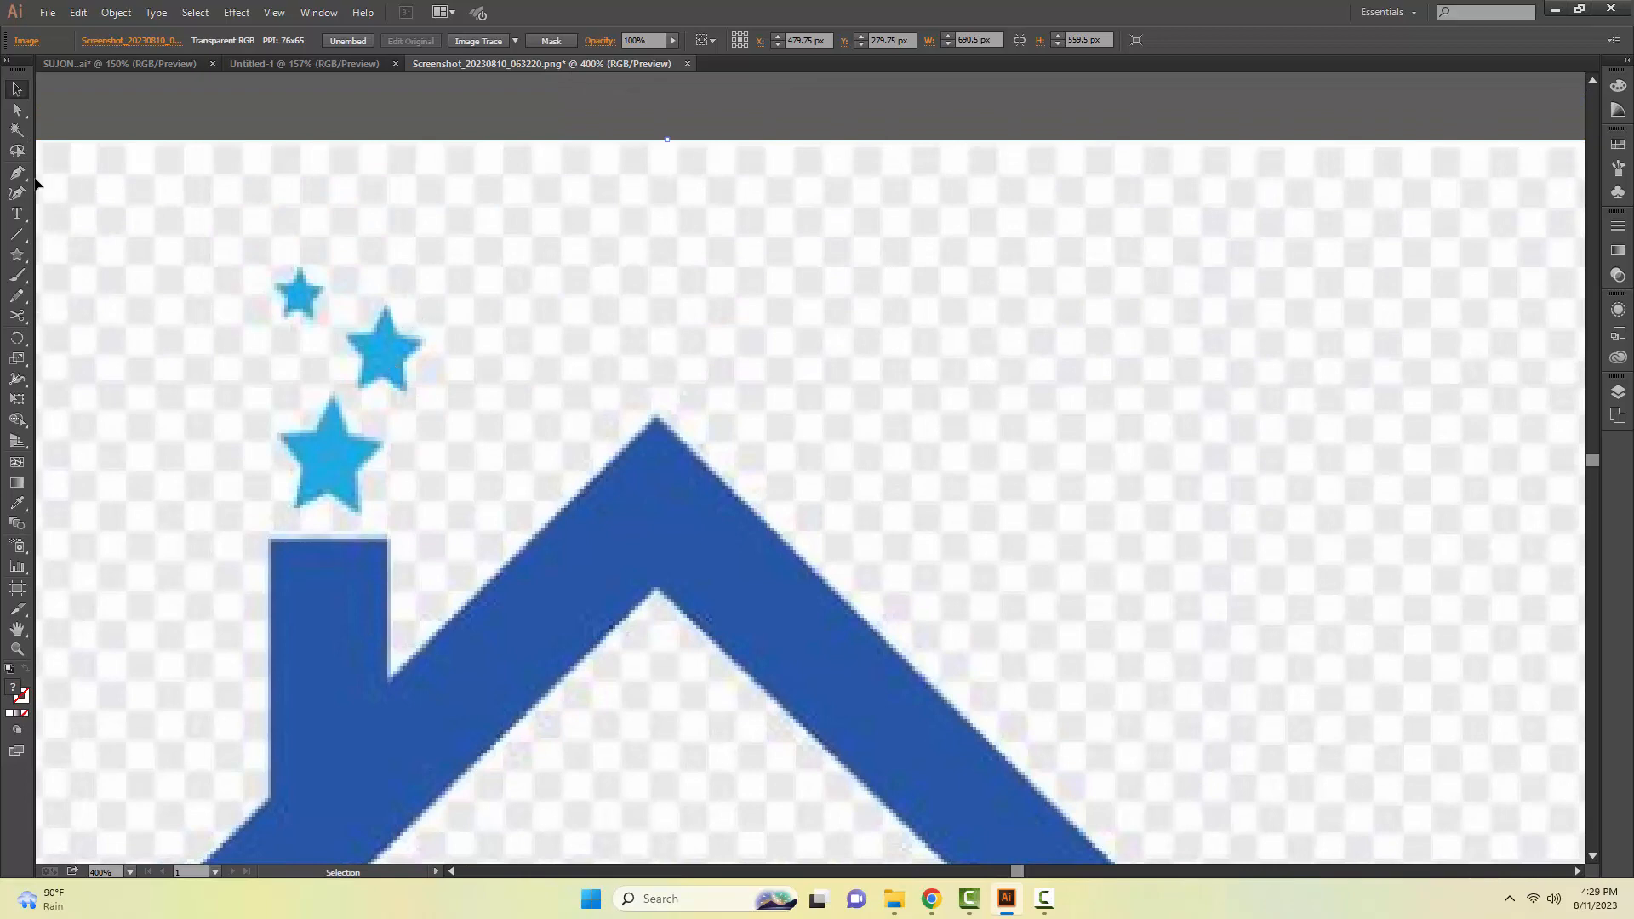
pyautogui.click(17, 254)
pyautogui.moveTo(296, 272); pyautogui.dragTo(284, 288)
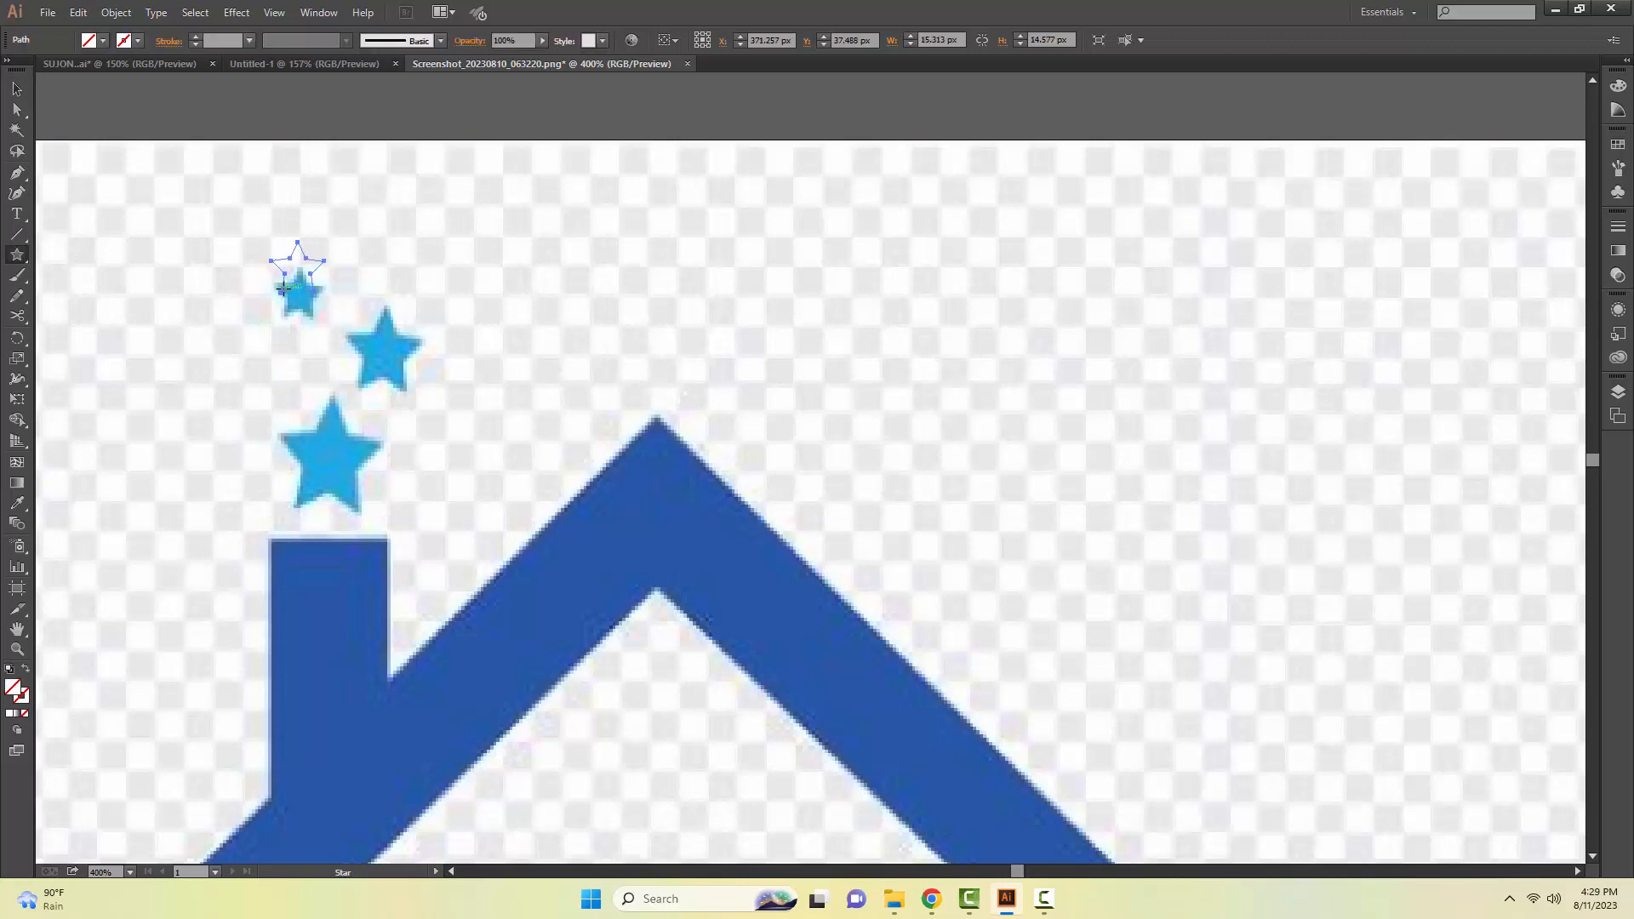
pyautogui.press('Down')
pyautogui.hotkey('shift', 'Down')
pyautogui.press('Up')
pyautogui.press('Up')
pyautogui.press('Up')
pyautogui.press('Up')
# Step: Draw a star about 26 px wide over the middle star and nudge it down and right into alignment
pyautogui.moveTo(390, 300); pyautogui.dragTo(413, 343)
pyautogui.press('Down')
pyautogui.press('Down')
pyautogui.press('Down')
pyautogui.press('Down')
pyautogui.press('Down')
pyautogui.press('Down')
pyautogui.press('Down')
pyautogui.press('Down')
pyautogui.press('Down')
pyautogui.press('Down')
pyautogui.press('Right')
pyautogui.press('Down')
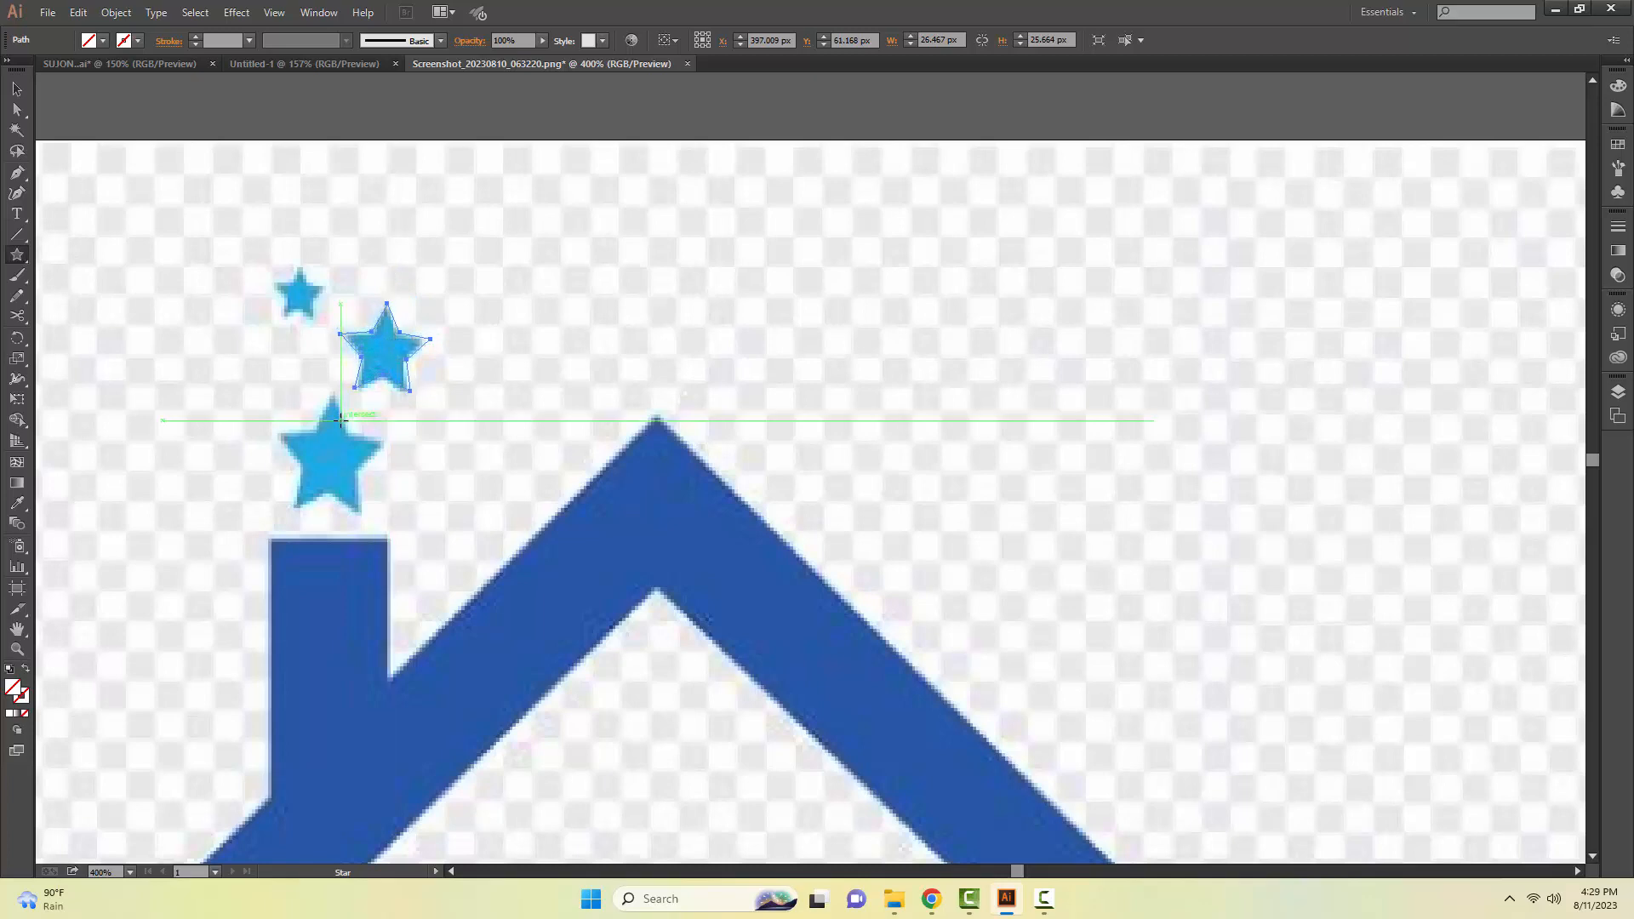
# Step: Zoom out and examine the whole set of traced house, bush, ground and star shapes
pyautogui.press('v')
pyautogui.press('z')
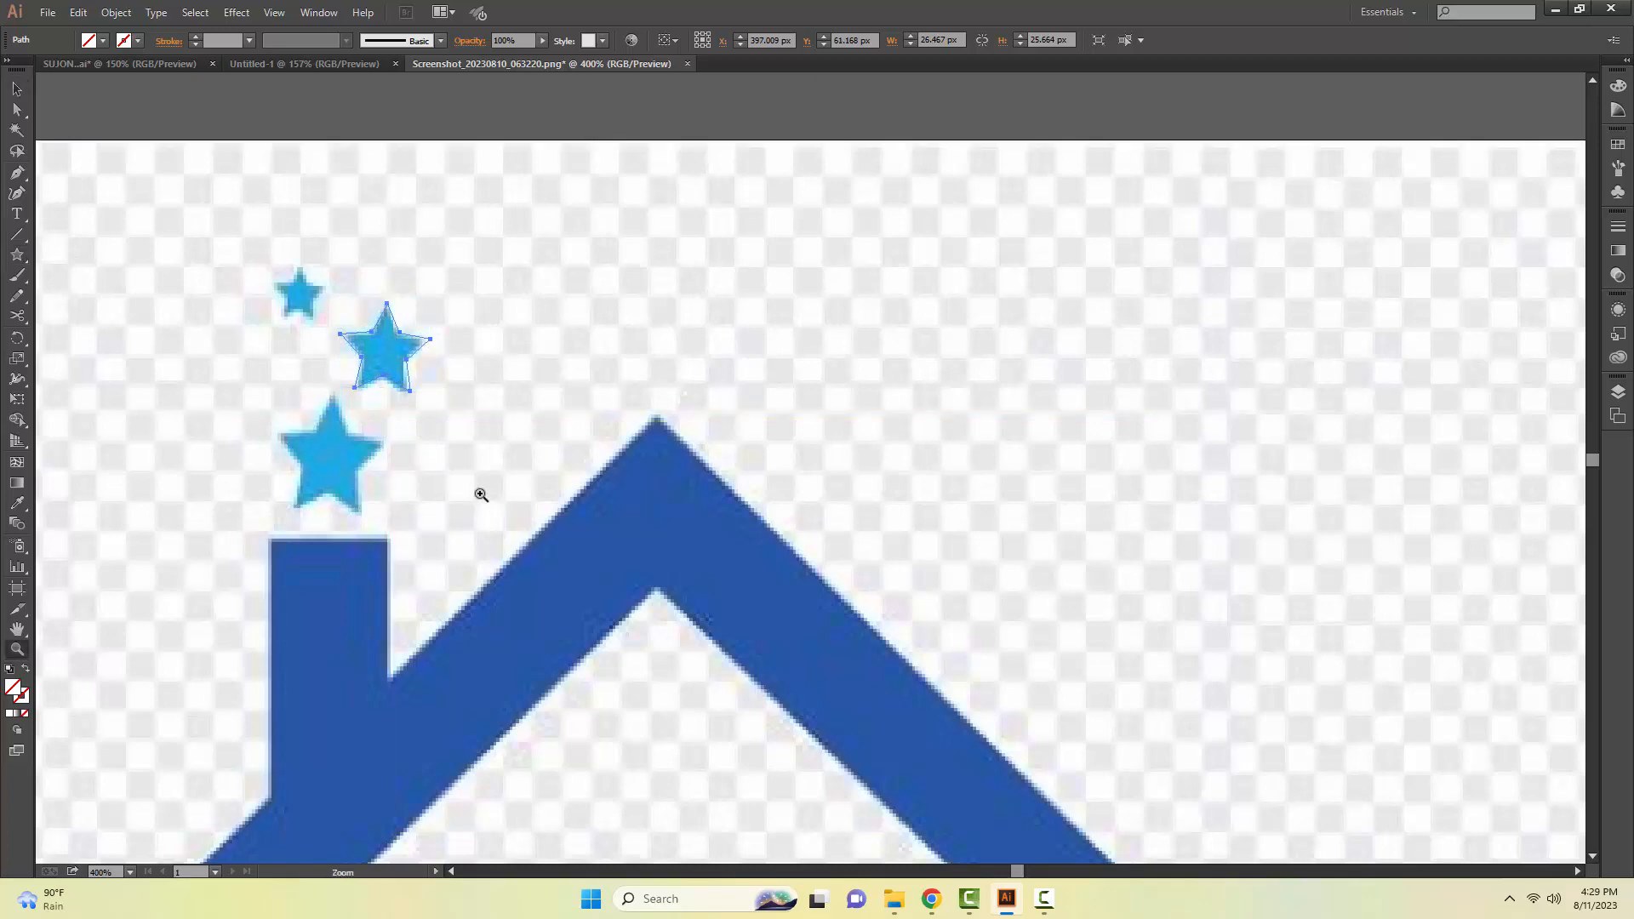
pyautogui.keyDown('alt'); pyautogui.click(503, 492); pyautogui.keyUp('alt')
pyautogui.keyDown('alt'); pyautogui.click(602, 503); pyautogui.keyUp('alt')
pyautogui.hotkey('ctrl', '0')
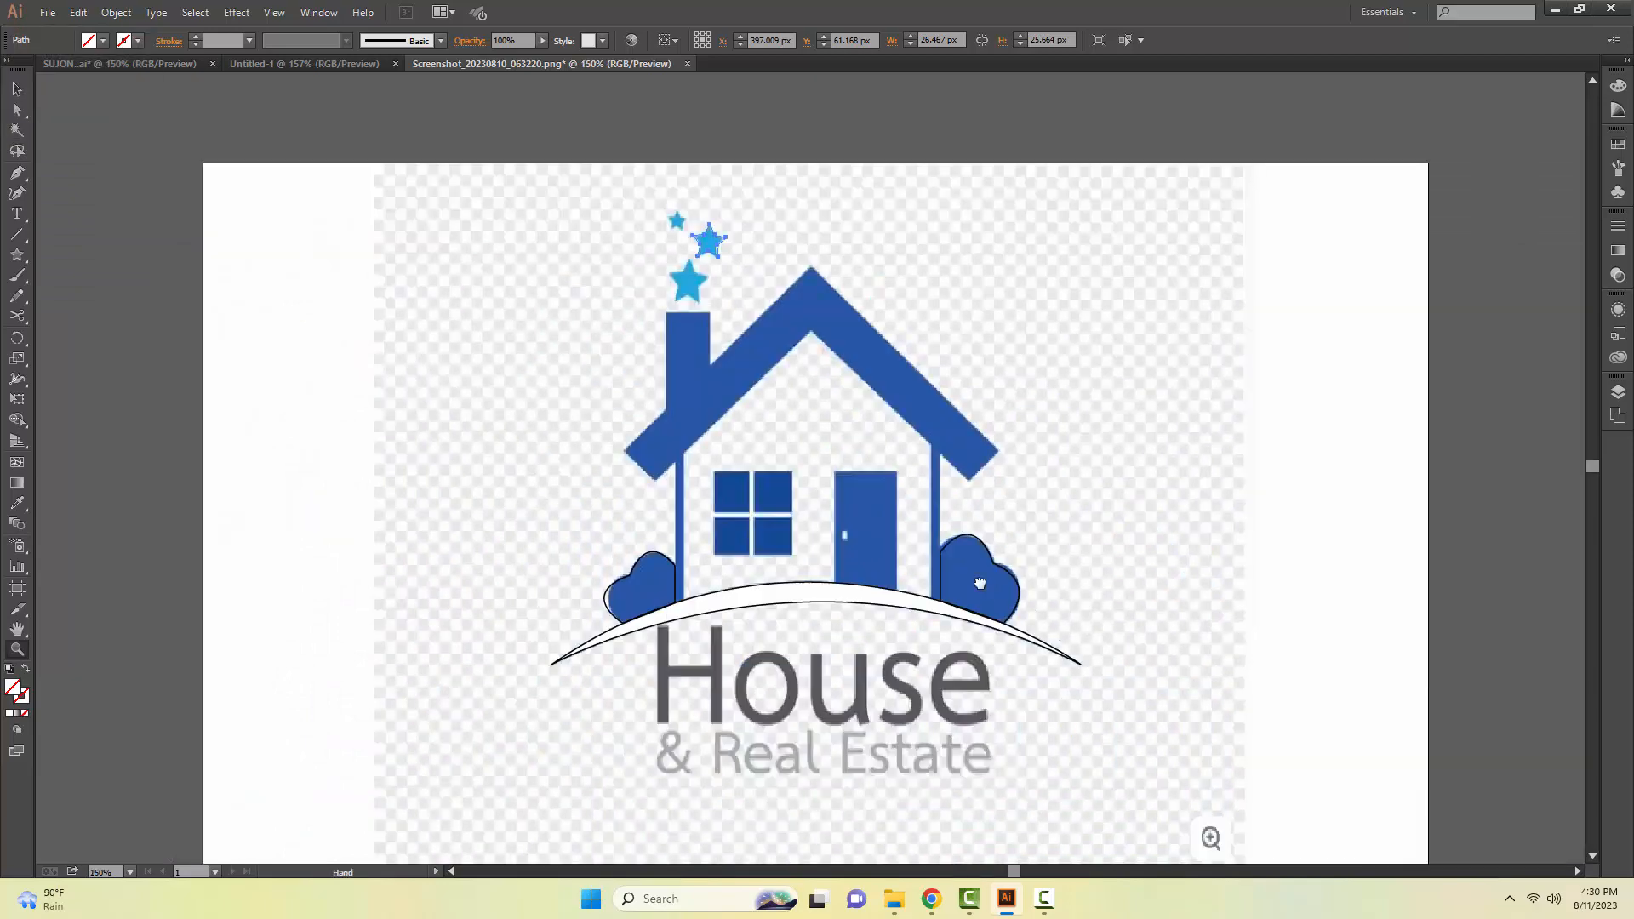
pyautogui.click(1051, 681)
pyautogui.press('v')
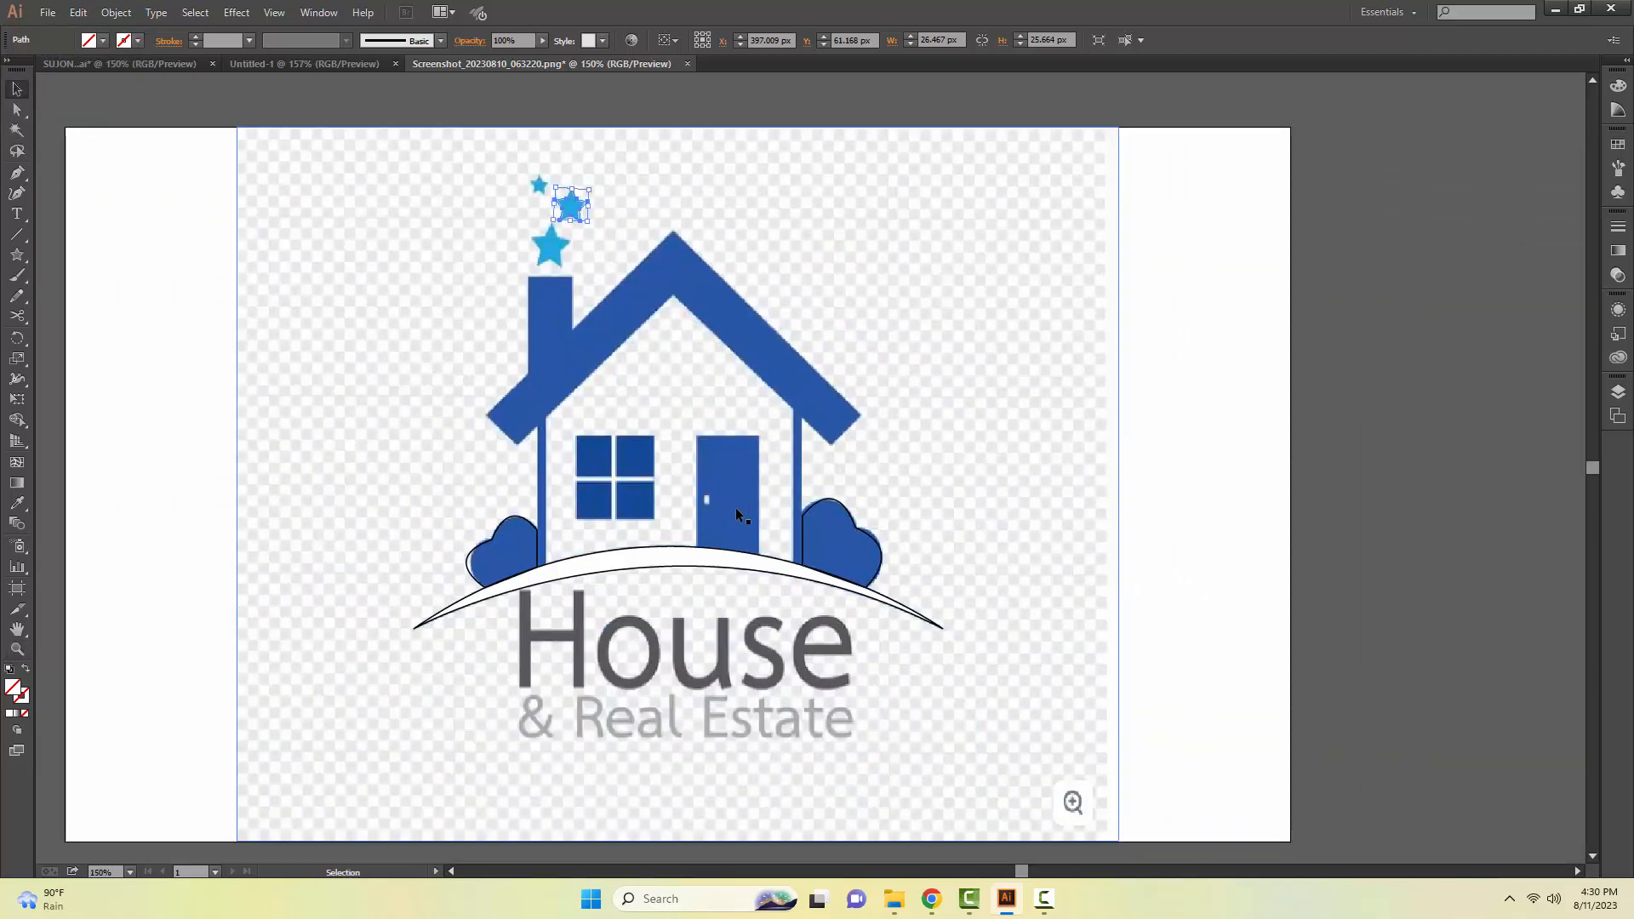
pyautogui.press('z')
pyautogui.keyDown('alt'); pyautogui.click(676, 464); pyautogui.keyUp('alt')
pyautogui.keyDown('alt'); pyautogui.click(784, 493); pyautogui.keyUp('alt')
pyautogui.press('space')
pyautogui.moveTo(865, 488); pyautogui.dragTo(814, 487)
pyautogui.press('v')
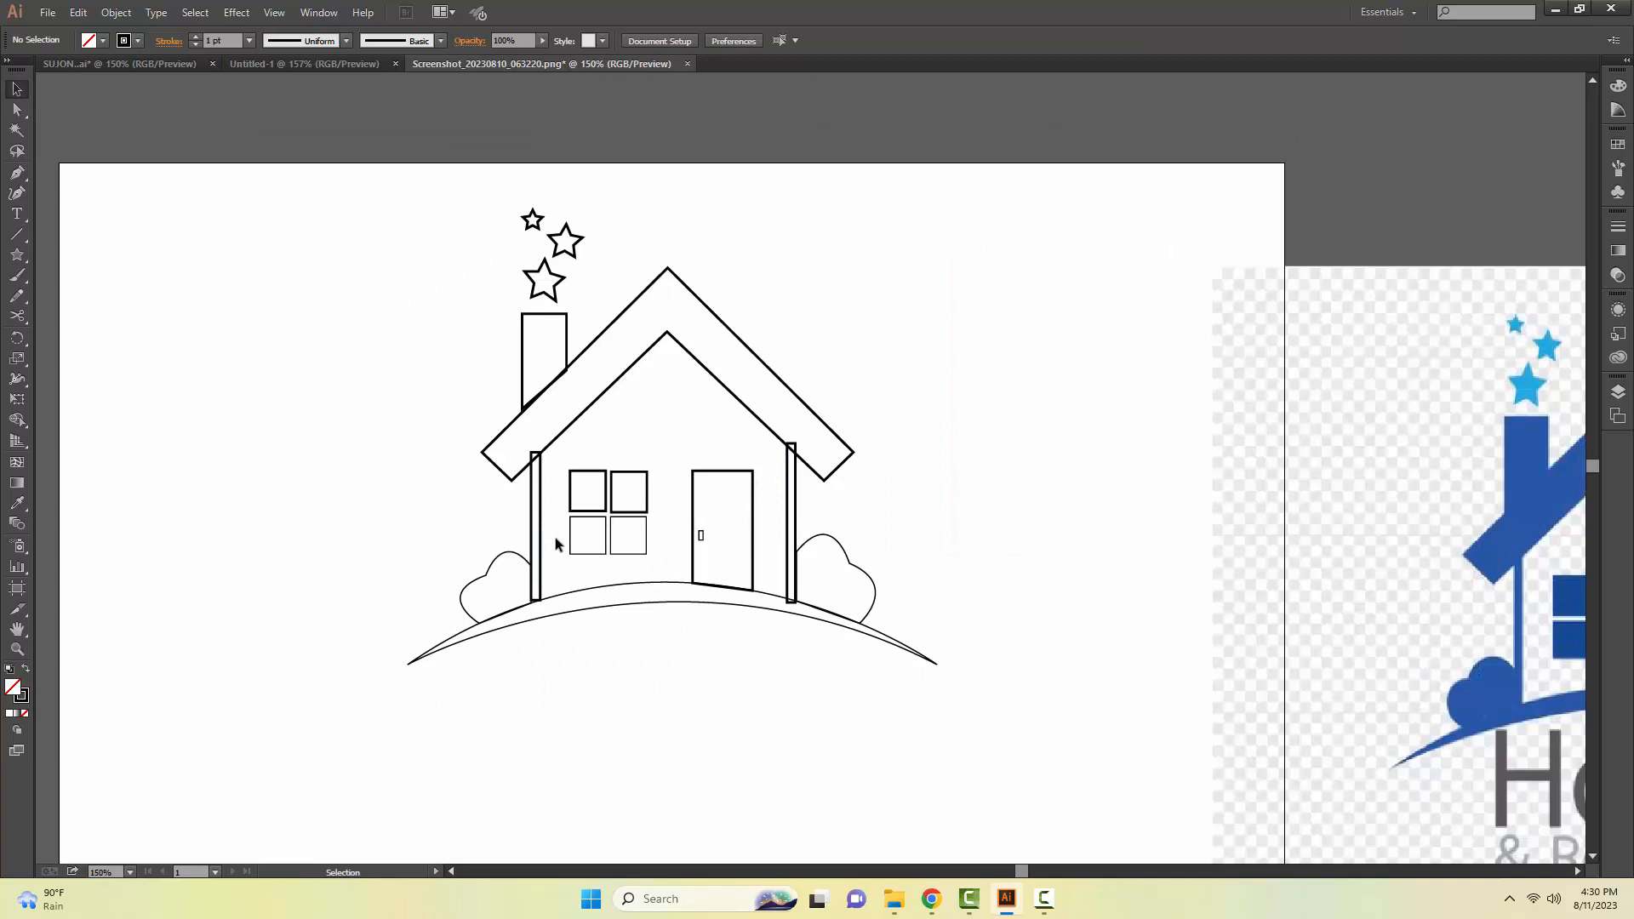
# Step: Move the two top corners of the left wall onto the lower edge of the roof
pyautogui.press('z')
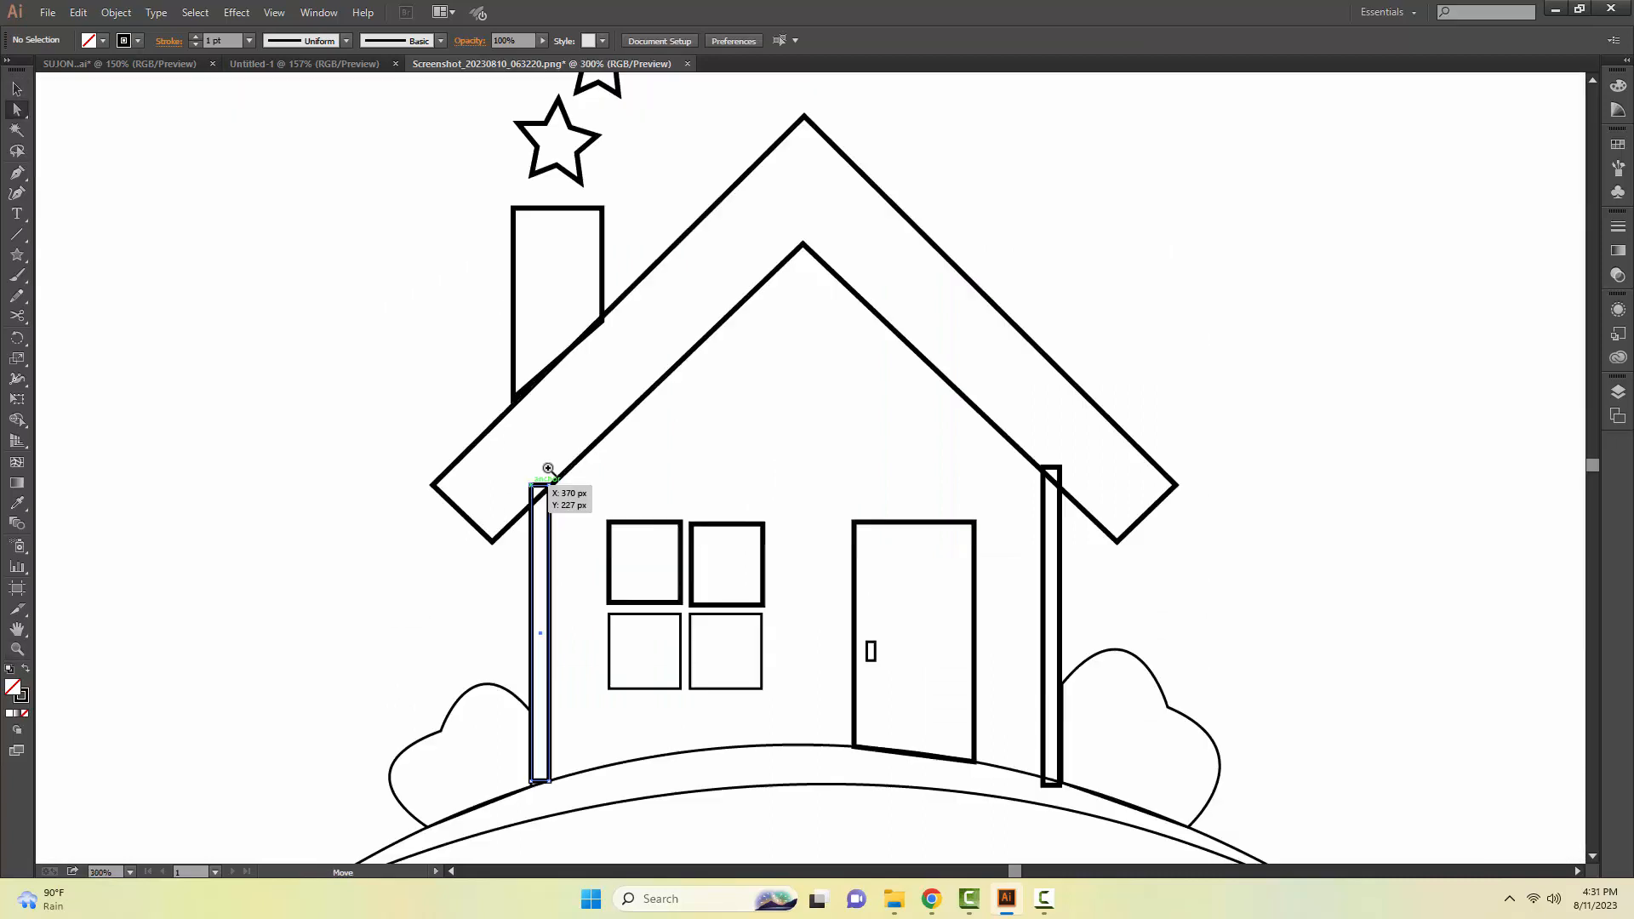
pyautogui.moveTo(532, 485); pyautogui.dragTo(542, 500)
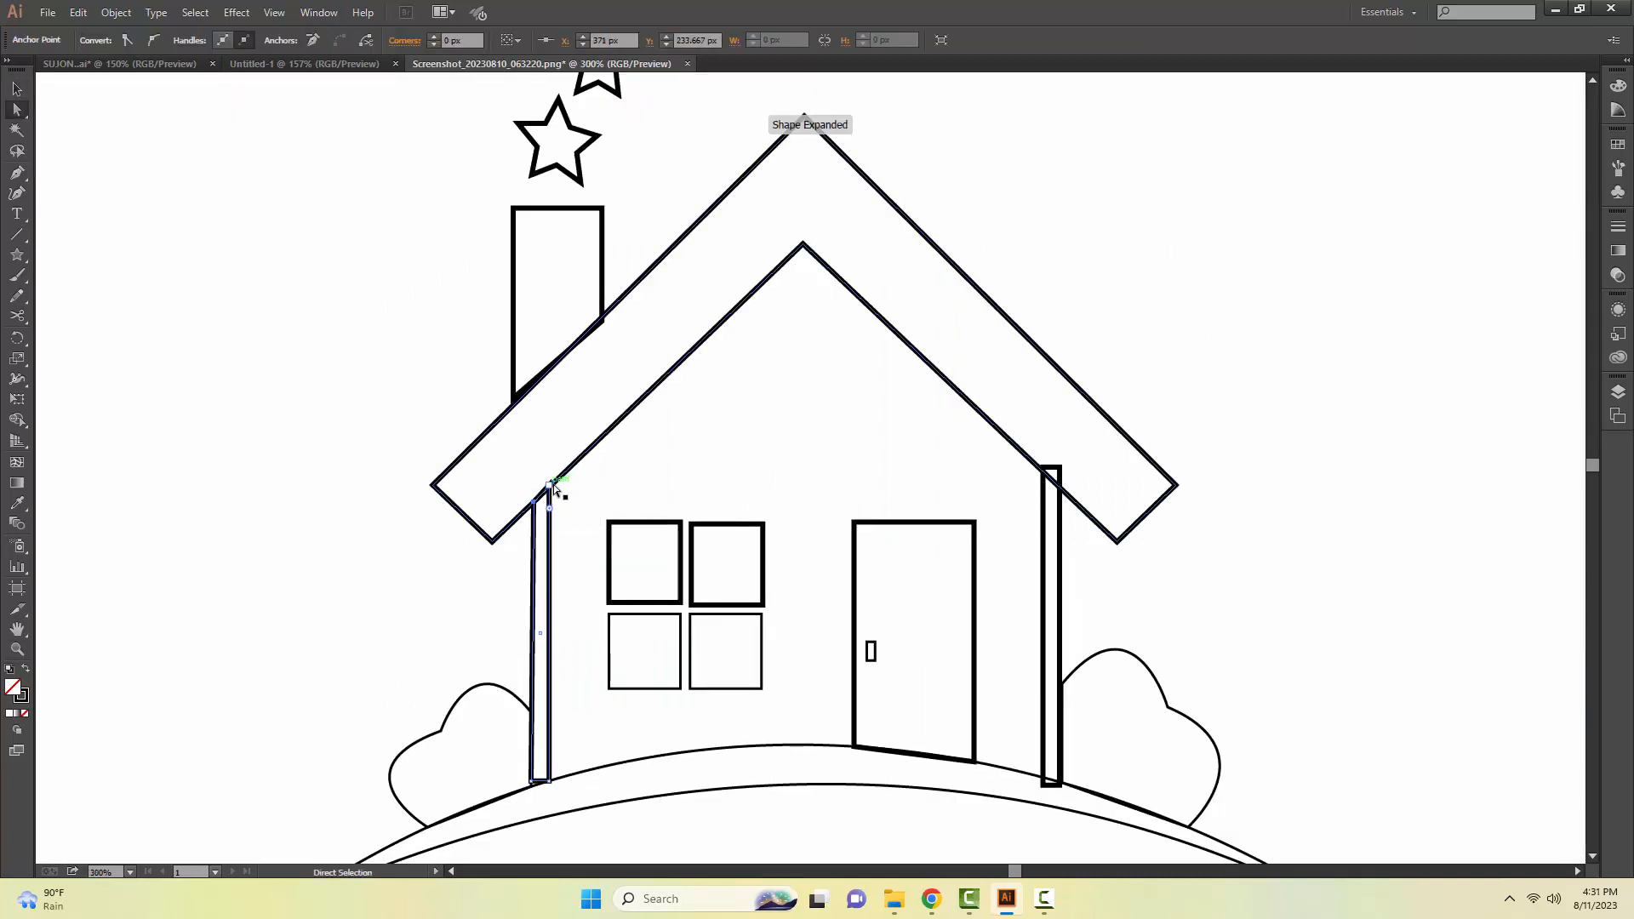
pyautogui.press('z')
pyautogui.doubleClick(550, 484)
pyautogui.click(1033, 478)
pyautogui.moveTo(1256, 482); pyautogui.dragTo(1007, 557)
pyautogui.press('v')
pyautogui.press('a')
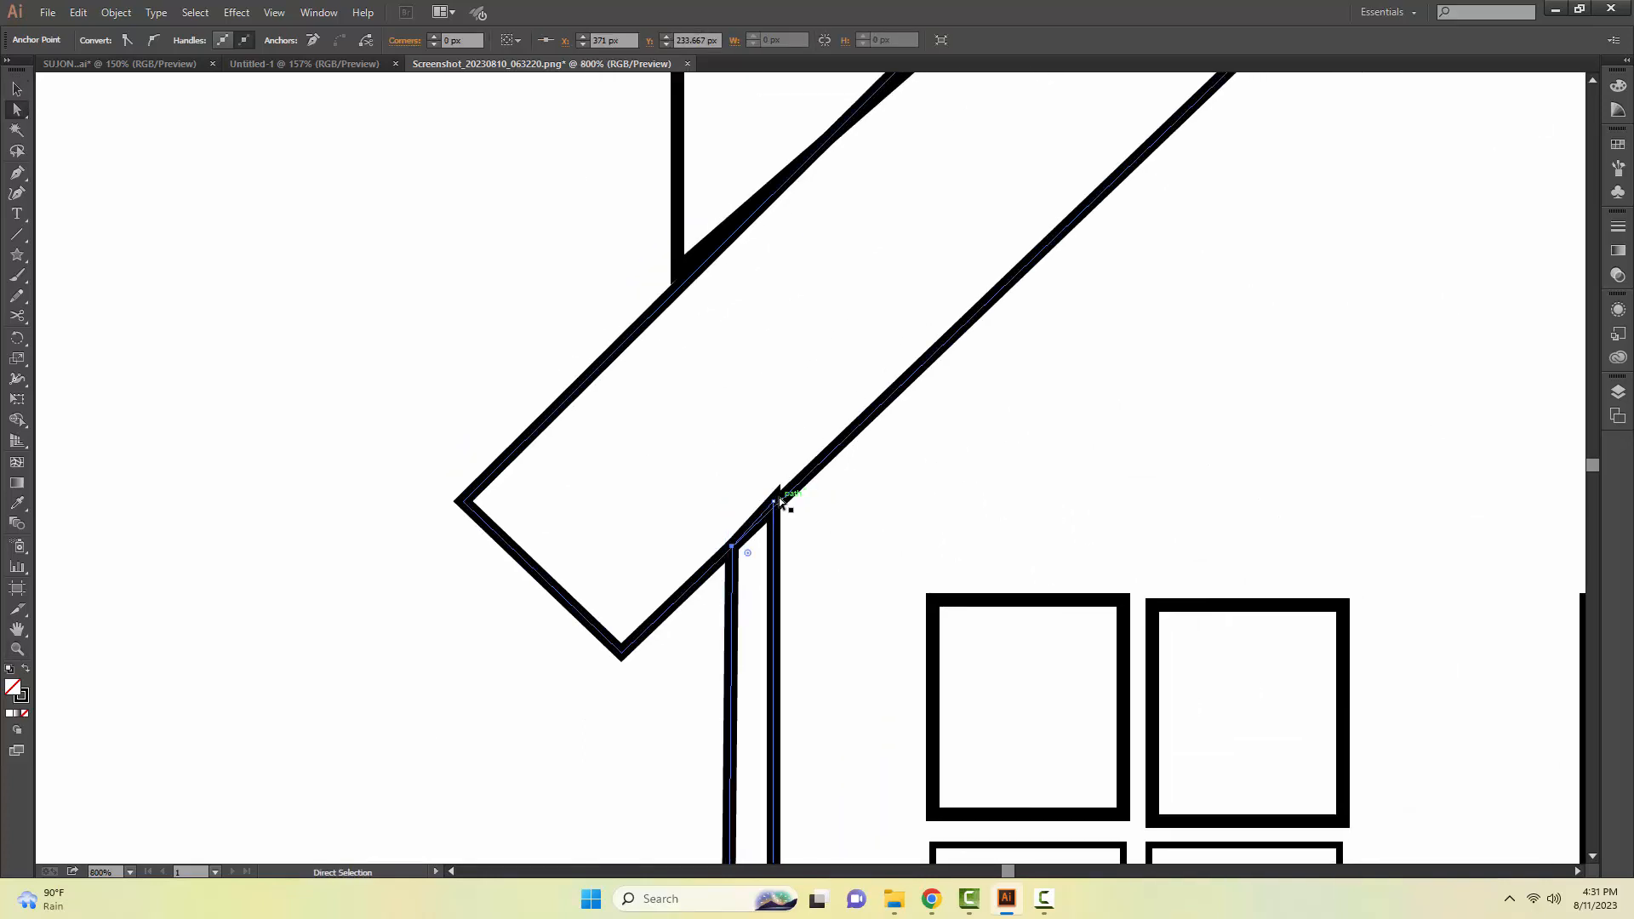
pyautogui.moveTo(775, 507); pyautogui.dragTo(775, 512)
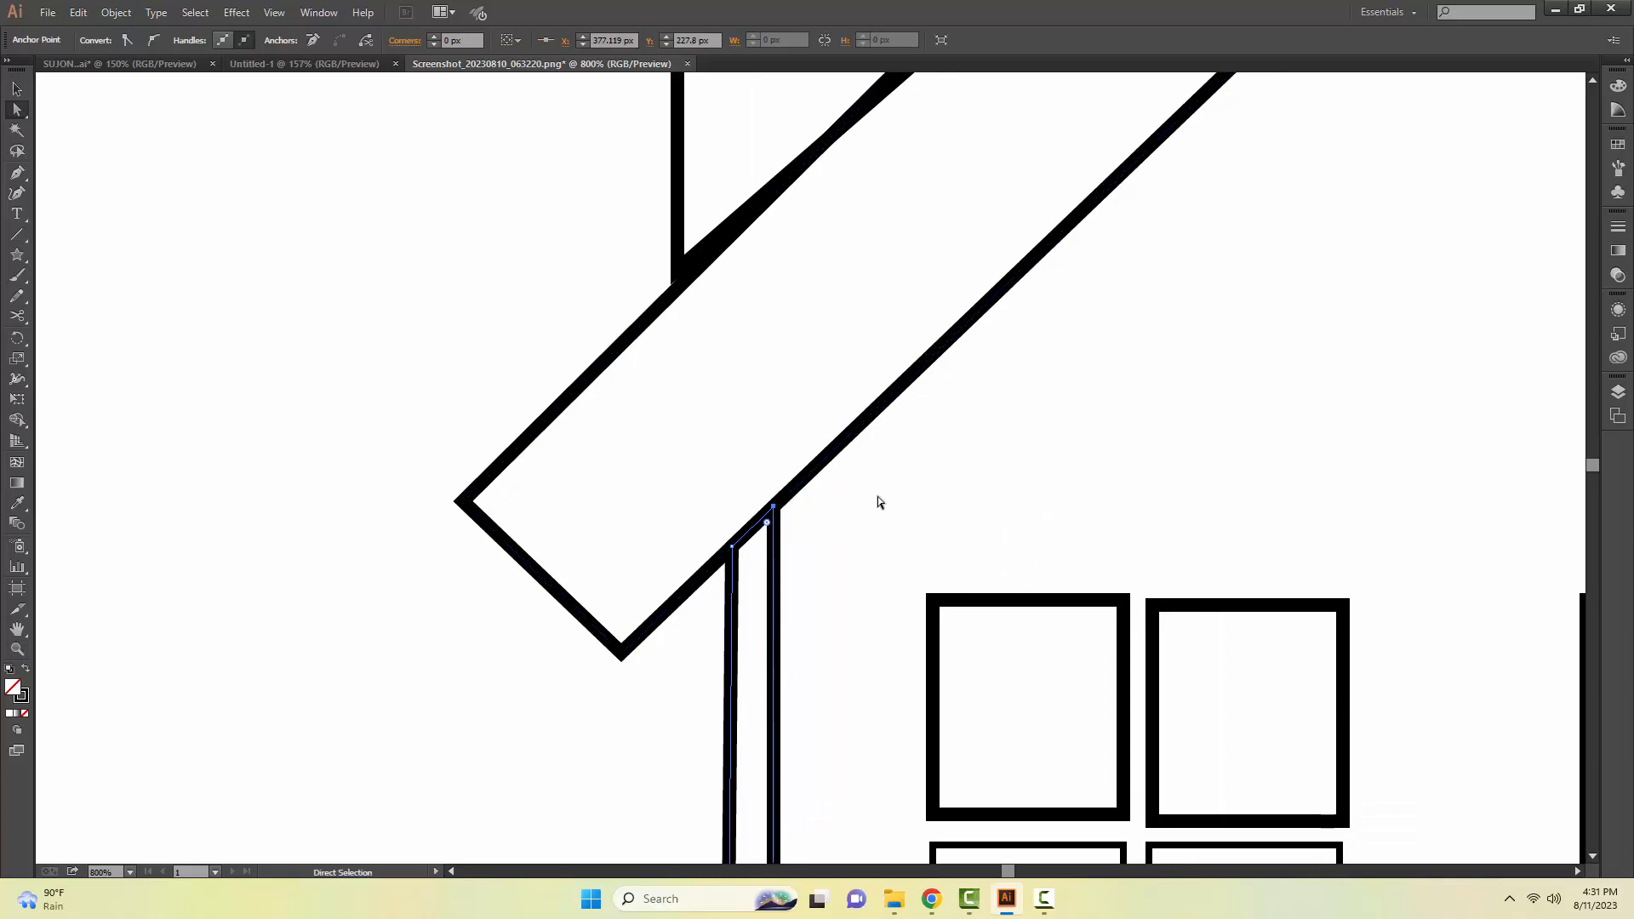
# Step: Move the two bottom corners of the left wall onto the upper ground curve
pyautogui.moveTo(886, 496); pyautogui.dragTo(813, 216)
pyautogui.scroll(-6, 835, 575)
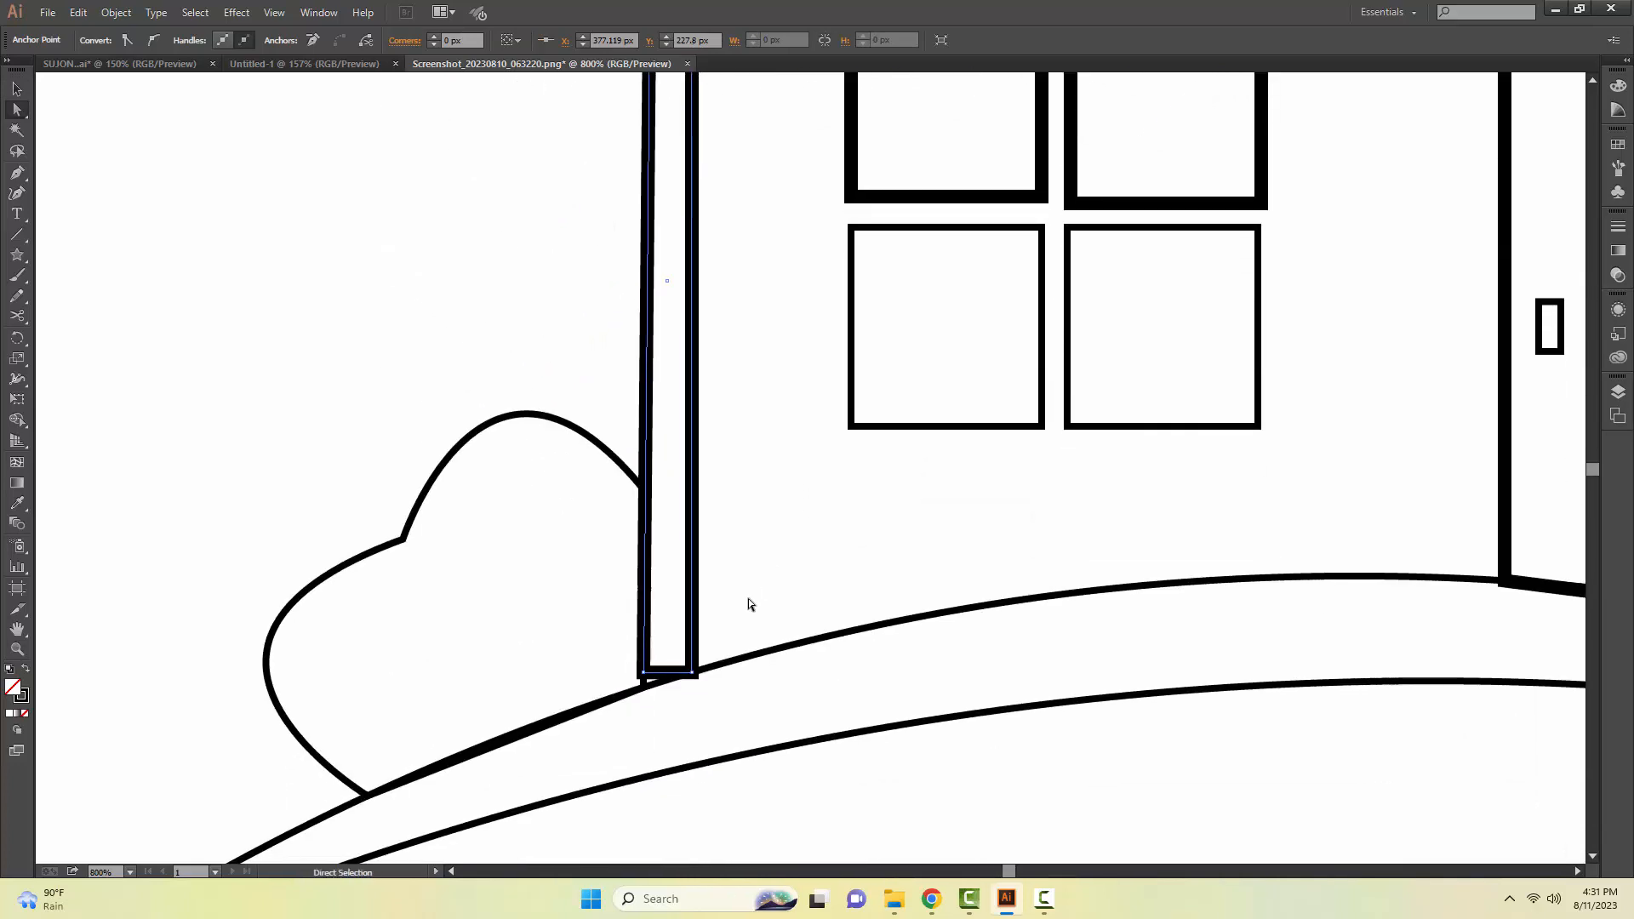
pyautogui.moveTo(647, 674); pyautogui.dragTo(643, 687)
pyautogui.click(697, 678)
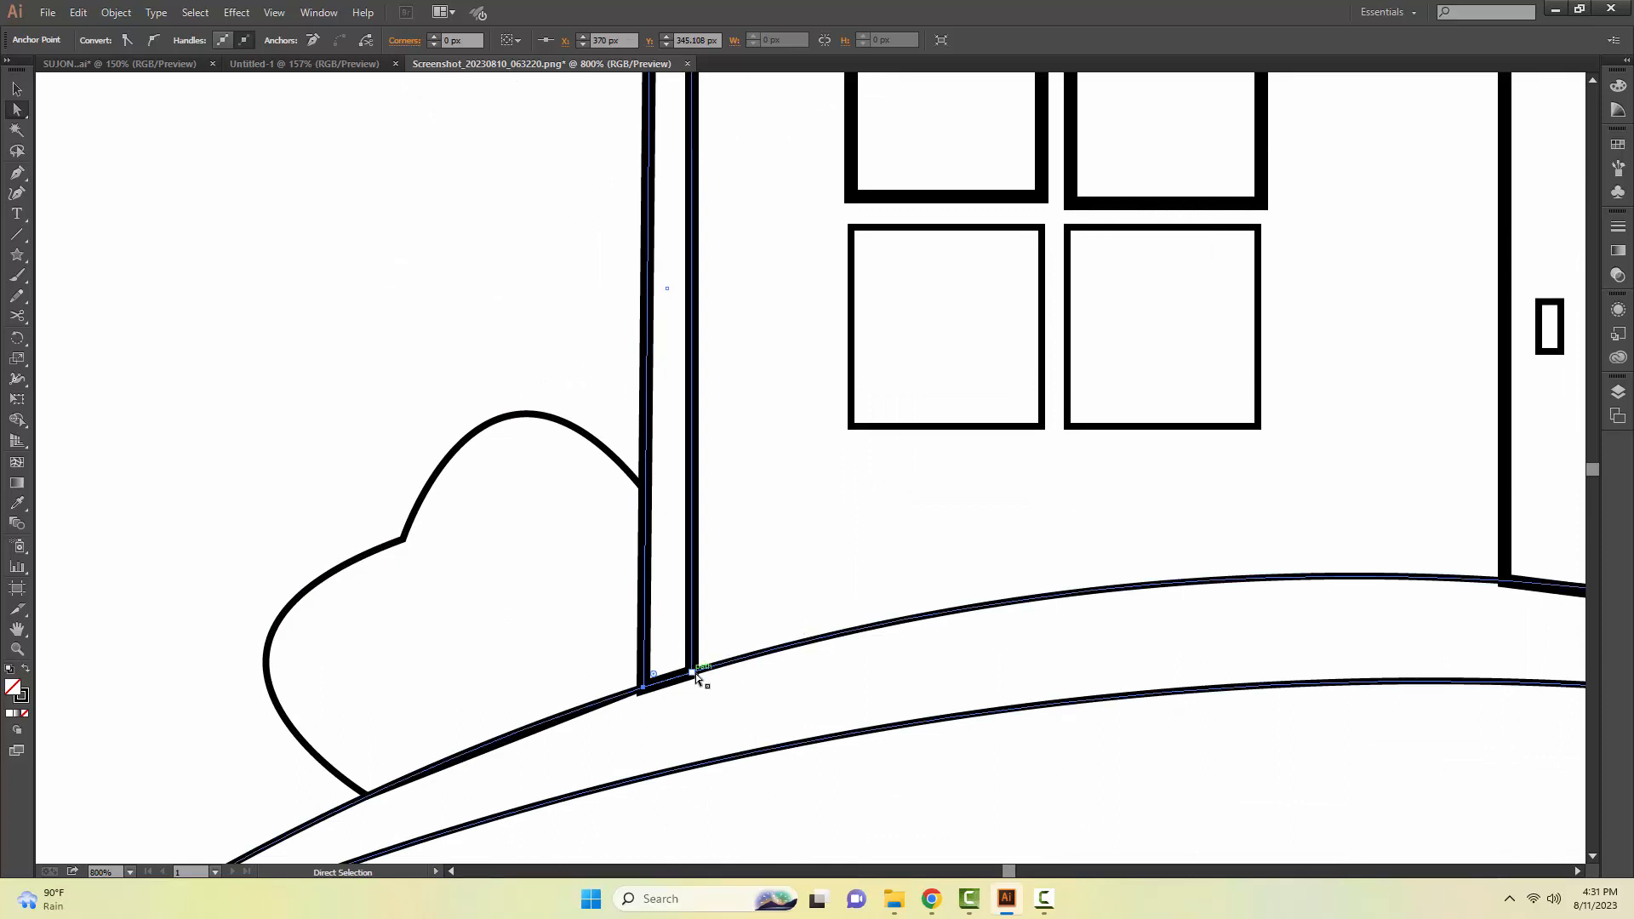
pyautogui.click(694, 673)
# Step: Adjust the bottom corners of the right wall to meet the upper ground curve
pyautogui.press('space')
pyautogui.moveTo(827, 593); pyautogui.dragTo(468, 674)
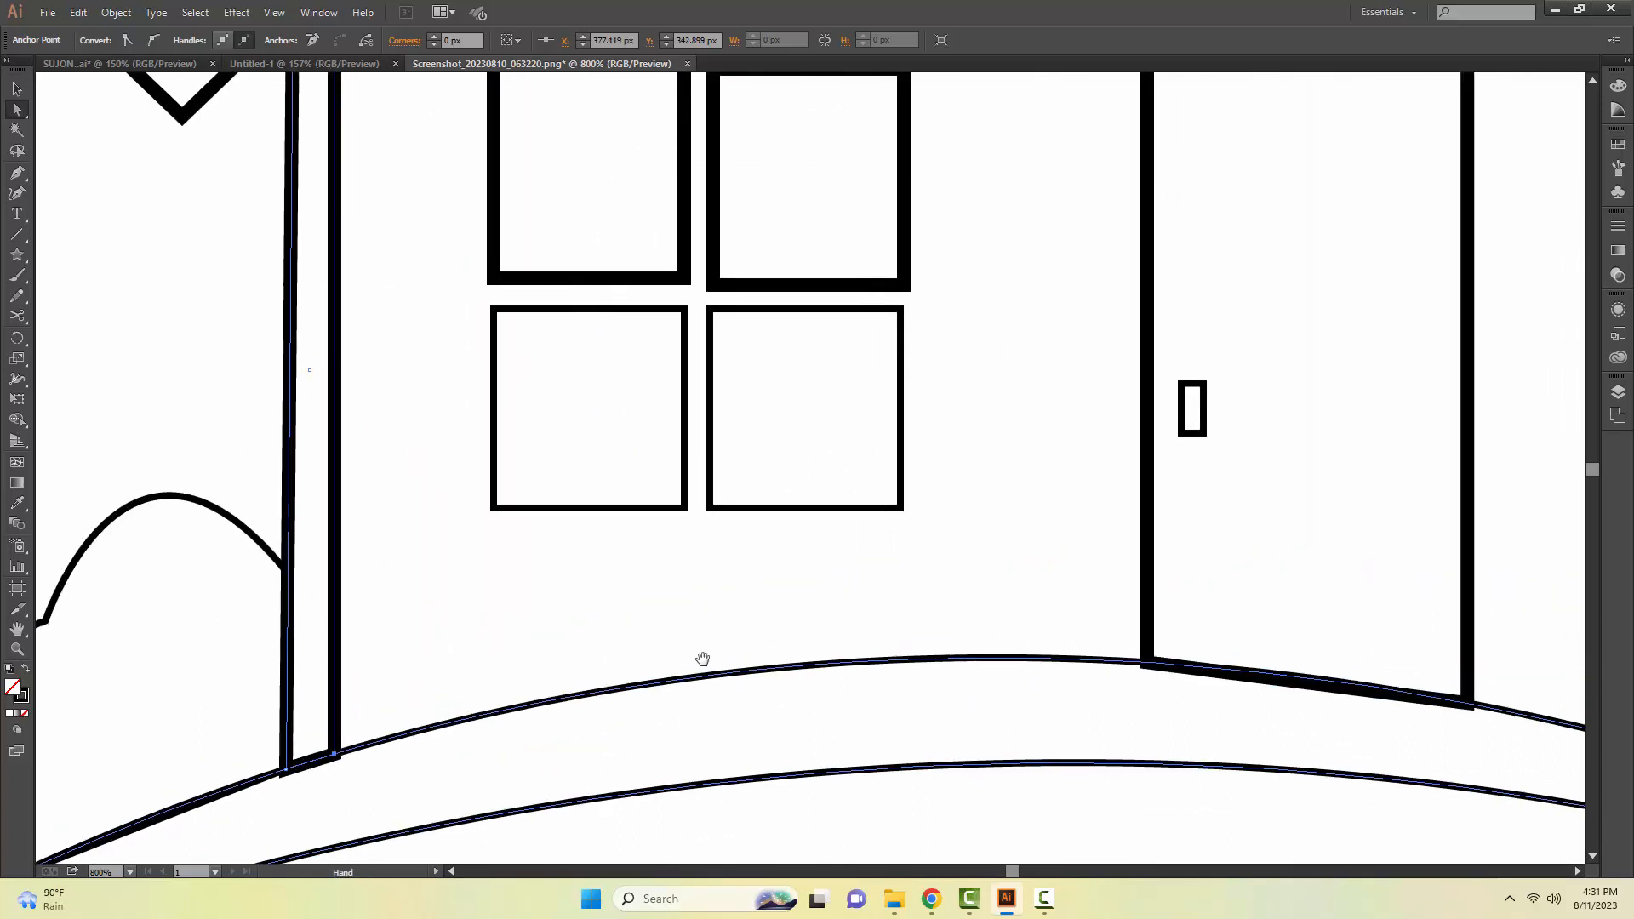
pyautogui.moveTo(702, 659); pyautogui.dragTo(780, 575)
pyautogui.moveTo(935, 549); pyautogui.dragTo(805, 566)
pyautogui.moveTo(1169, 797); pyautogui.dragTo(1225, 781)
# Step: Move the two top corners of the right wall onto the lower edge of the roof
pyautogui.moveTo(1077, 570); pyautogui.dragTo(1081, 876)
pyautogui.moveTo(1056, 614); pyautogui.dragTo(1056, 769)
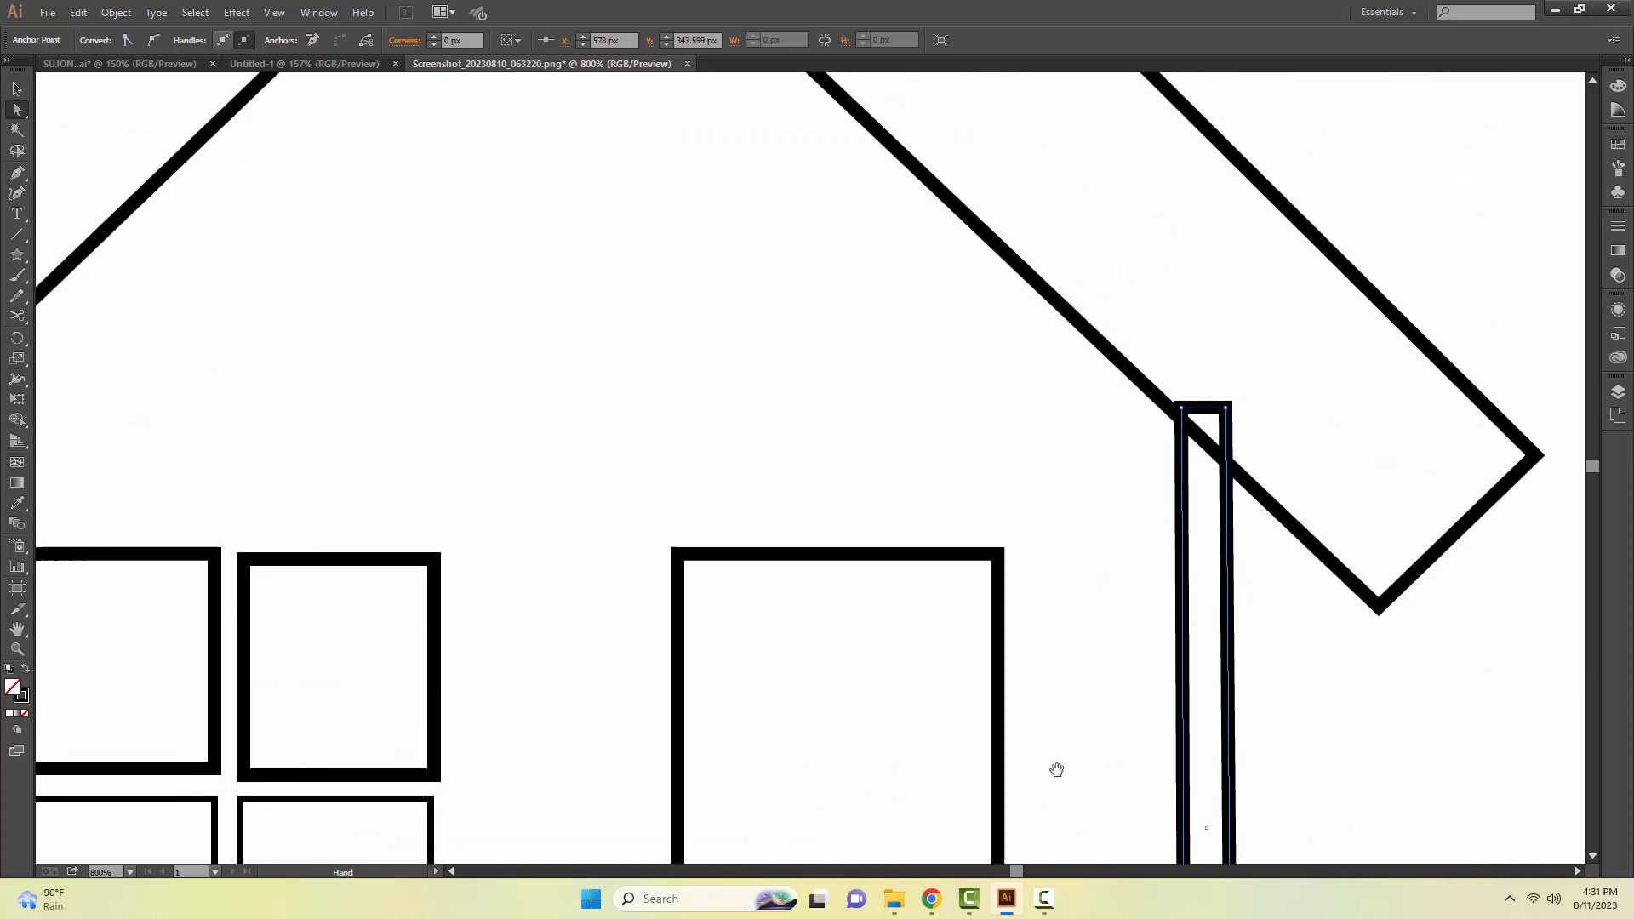
pyautogui.moveTo(1229, 412); pyautogui.dragTo(1226, 458)
pyautogui.moveTo(1181, 407); pyautogui.dragTo(1177, 416)
# Step: Move the two bottom corners of the chimney onto the upper edge of the roof
pyautogui.press('z')
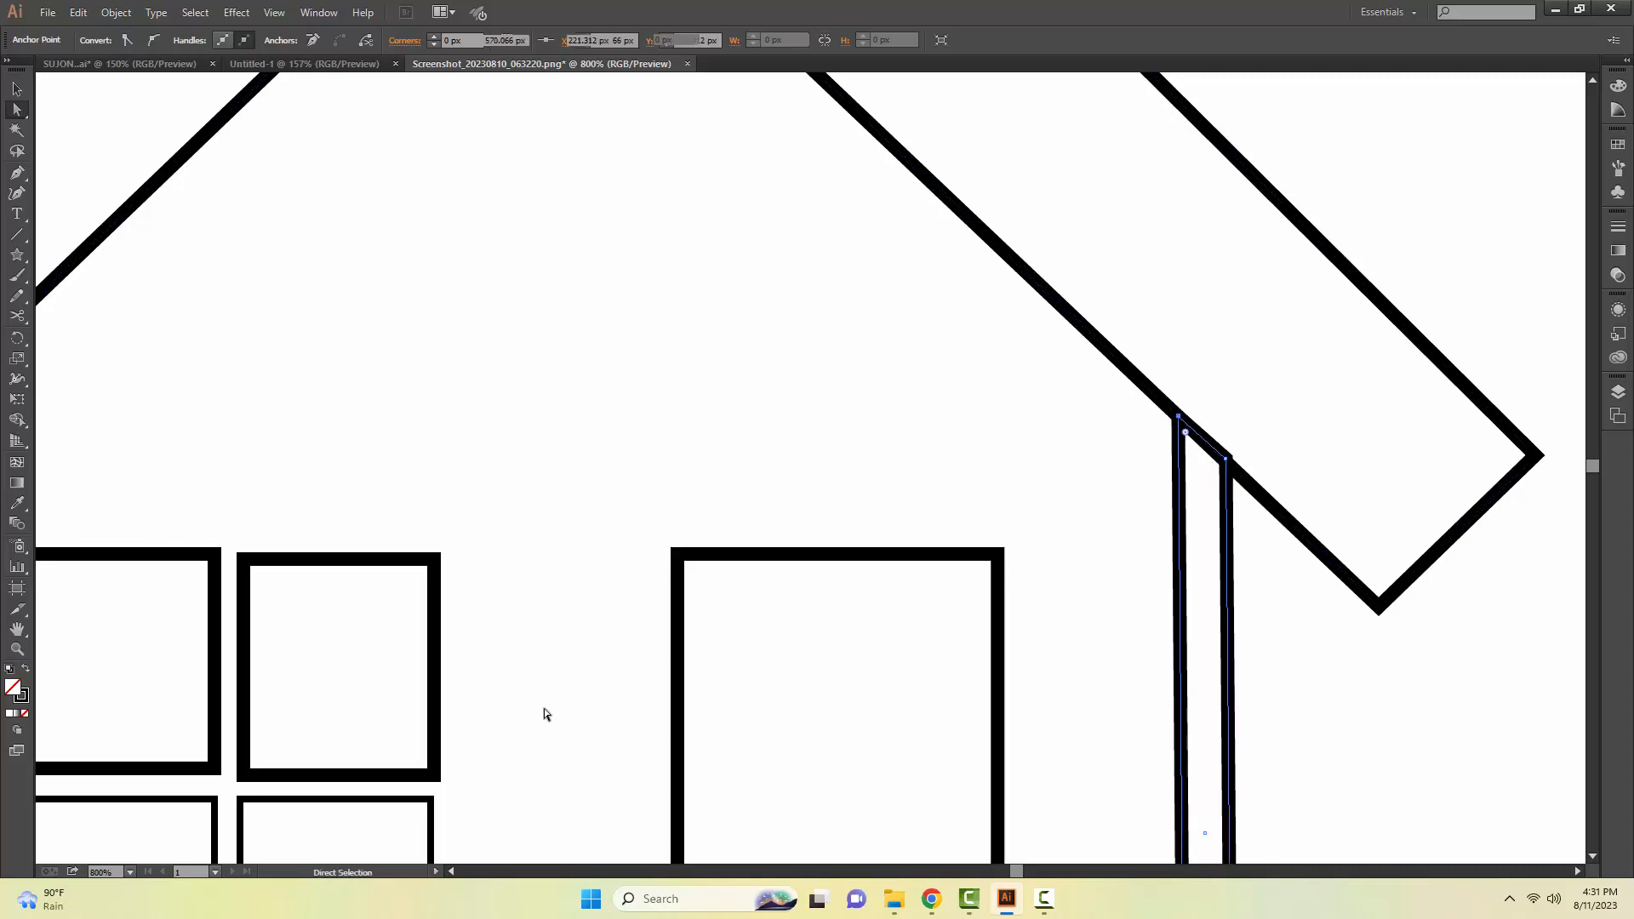
pyautogui.keyDown('alt'); pyautogui.click(584, 689); pyautogui.keyUp('alt')
pyautogui.keyDown('alt'); pyautogui.click(584, 689); pyautogui.keyUp('alt')
pyautogui.keyDown('alt'); pyautogui.click(730, 576); pyautogui.keyUp('alt')
pyautogui.keyDown('alt'); pyautogui.click(810, 563); pyautogui.keyUp('alt')
pyautogui.keyDown('alt'); pyautogui.click(948, 511); pyautogui.keyUp('alt')
pyautogui.moveTo(947, 431); pyautogui.dragTo(860, 578)
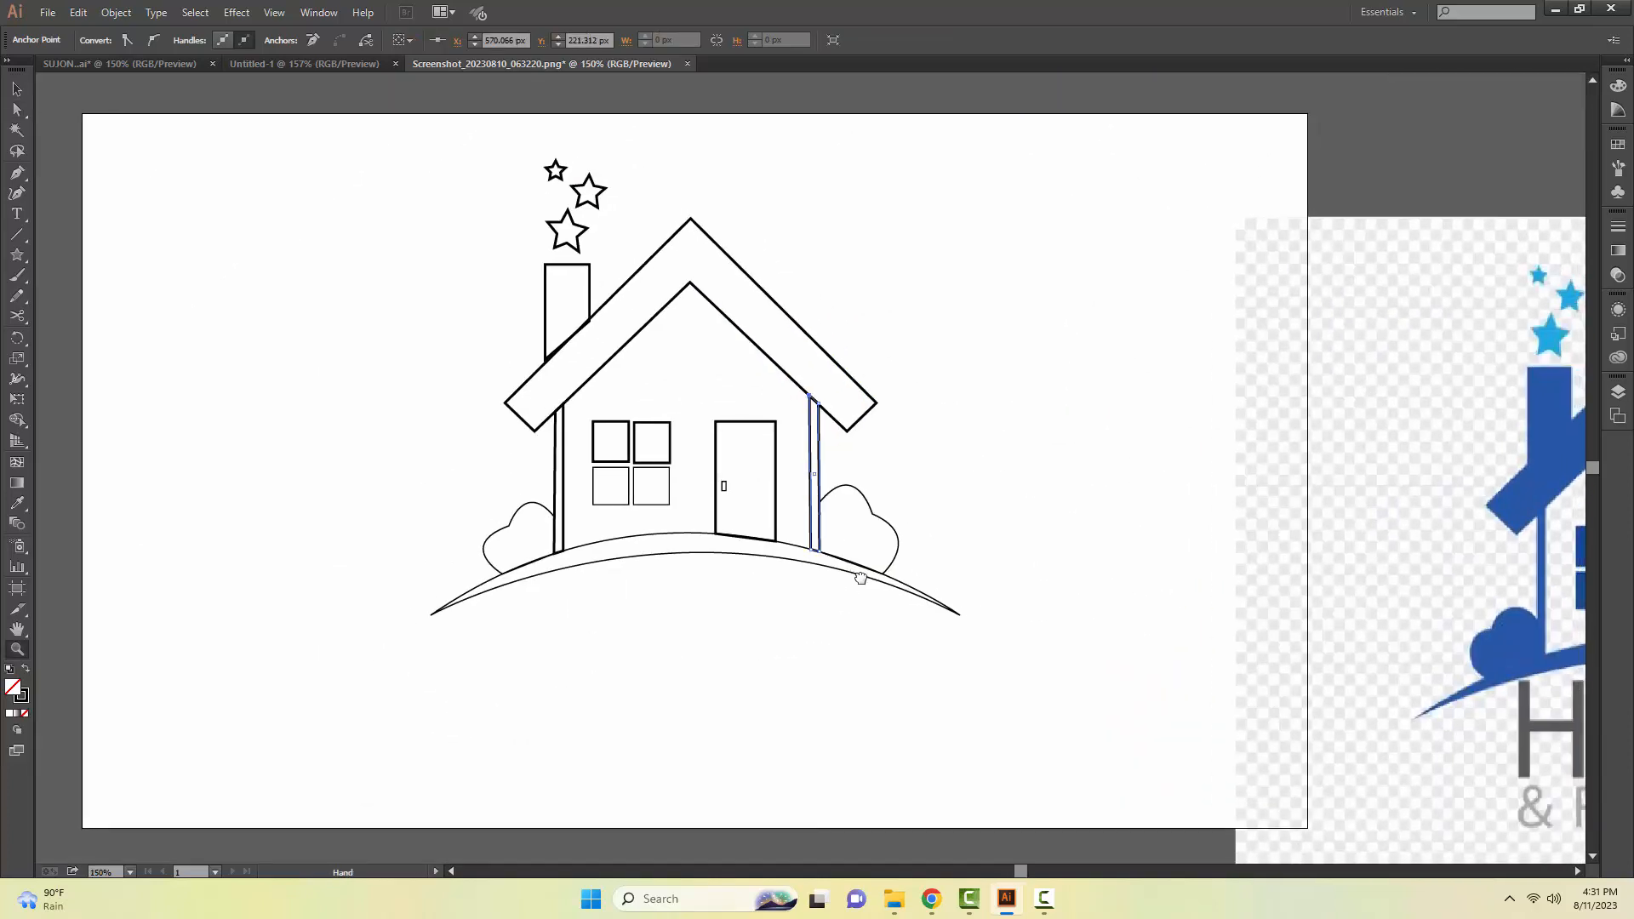
pyautogui.moveTo(701, 605); pyautogui.dragTo(736, 635)
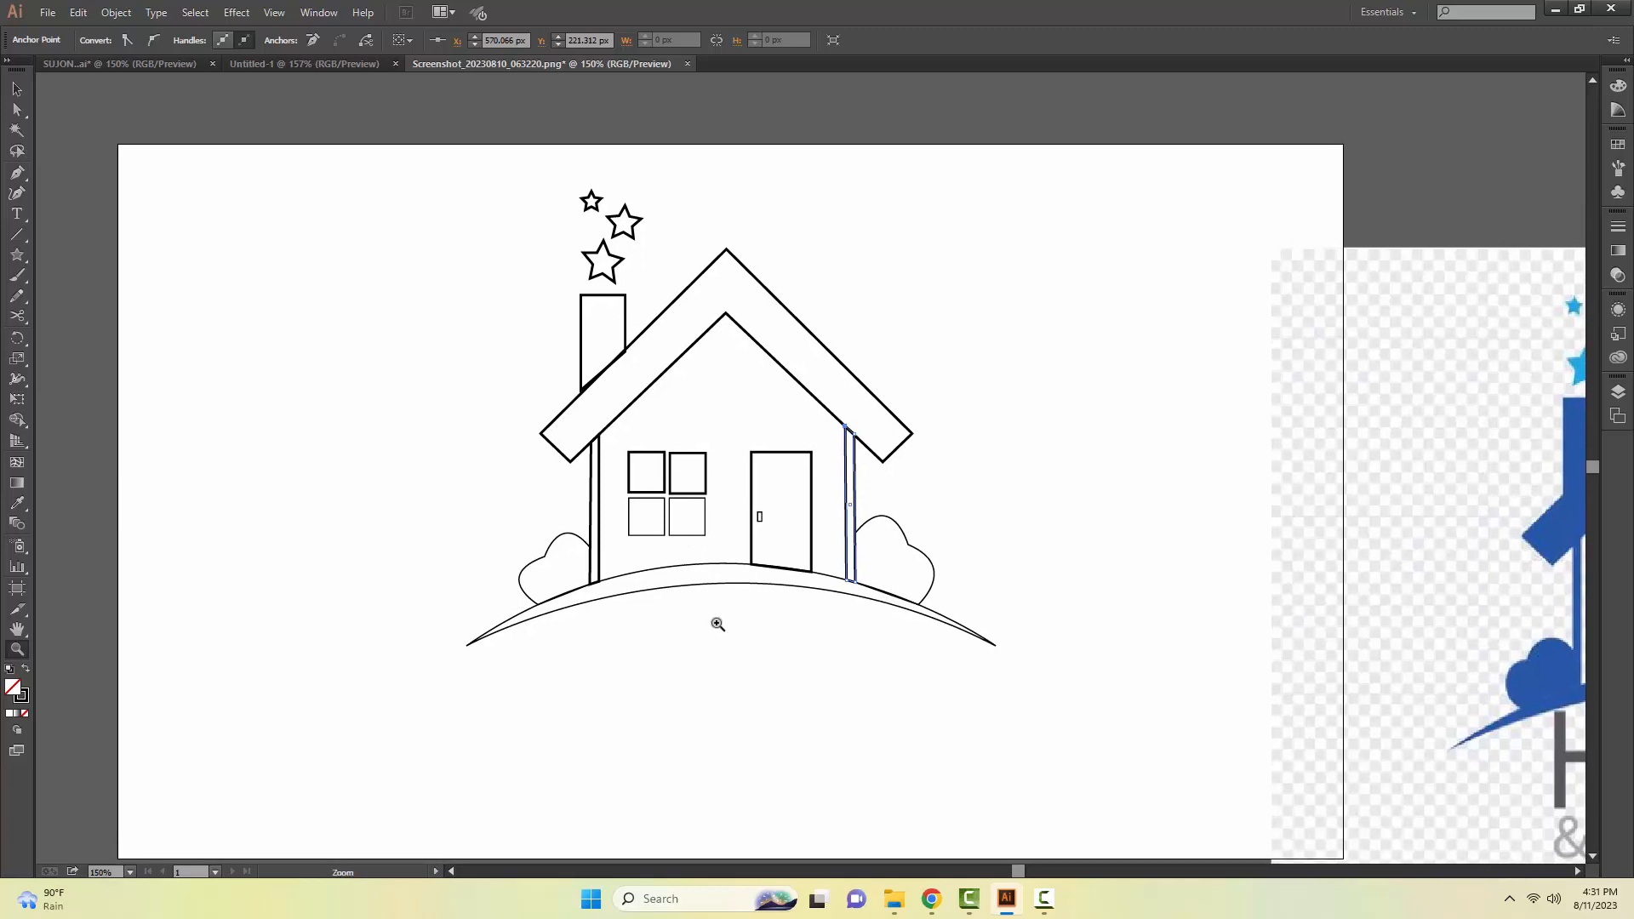
pyautogui.click(612, 380)
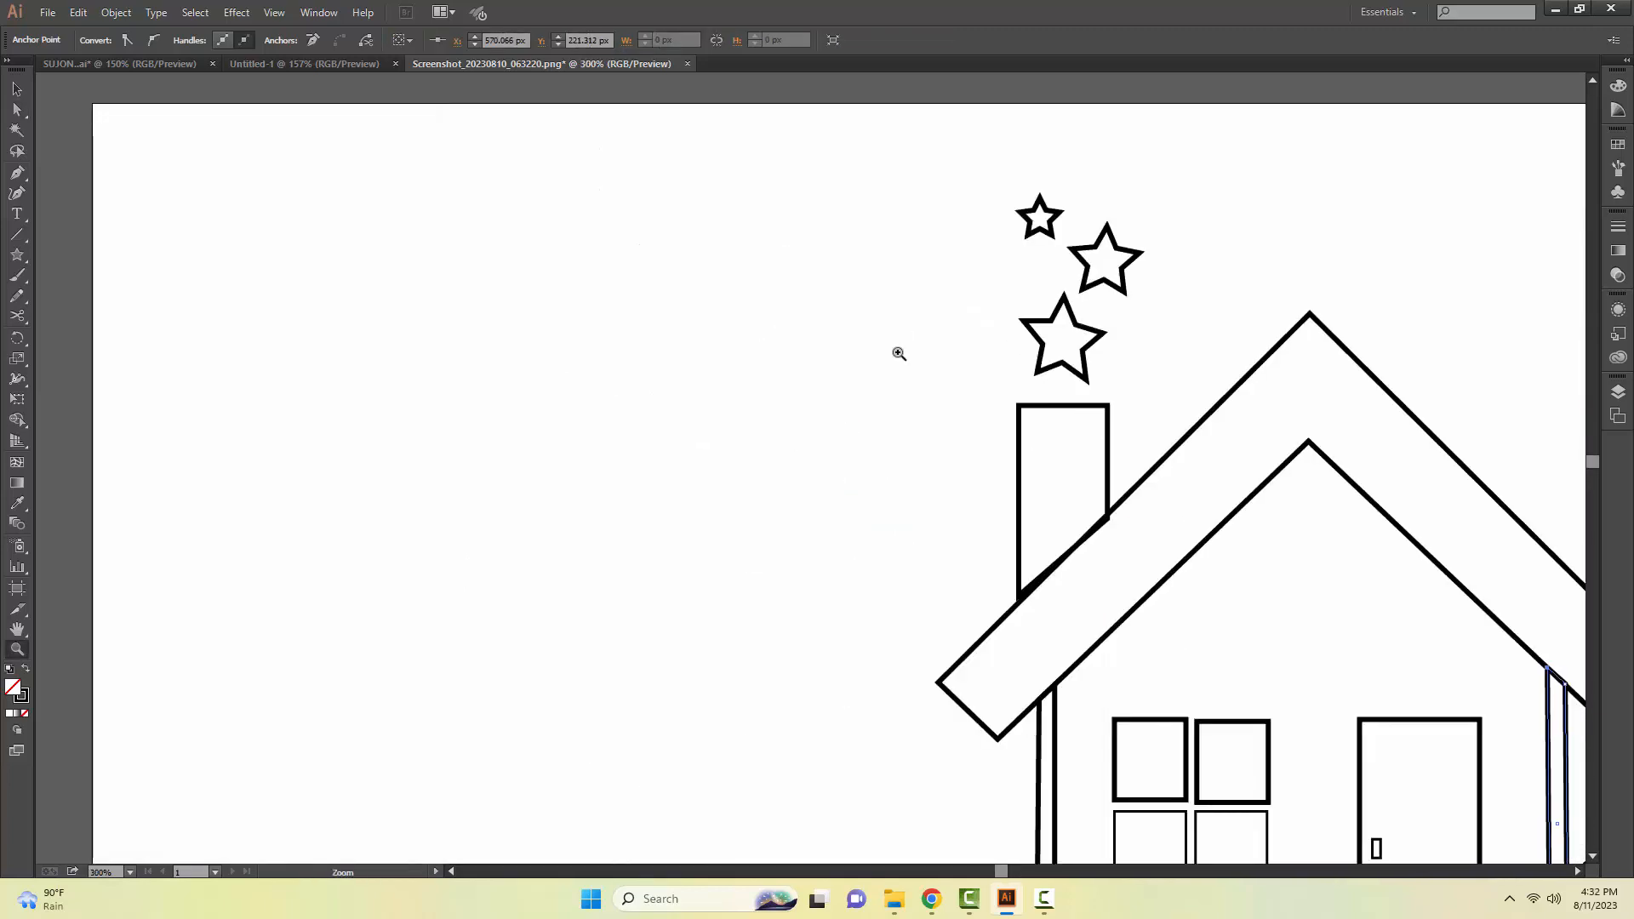
pyautogui.click(1093, 424)
pyautogui.click(699, 656)
pyautogui.click(788, 659)
pyautogui.moveTo(992, 332); pyautogui.dragTo(736, 649)
pyautogui.press('a')
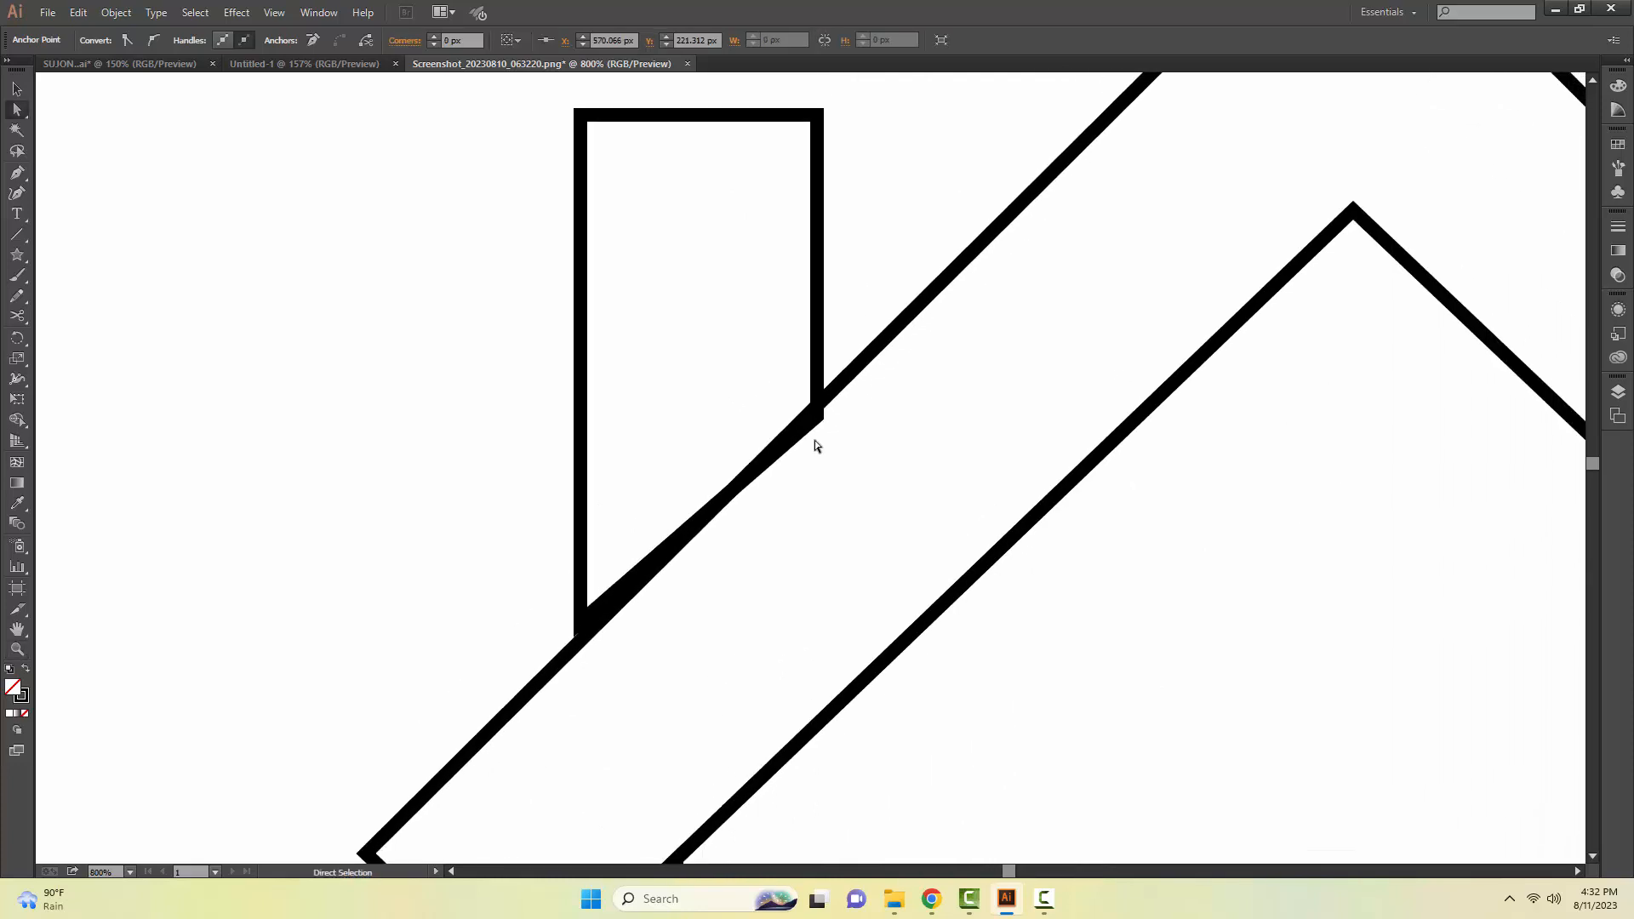
pyautogui.moveTo(815, 418); pyautogui.dragTo(817, 405)
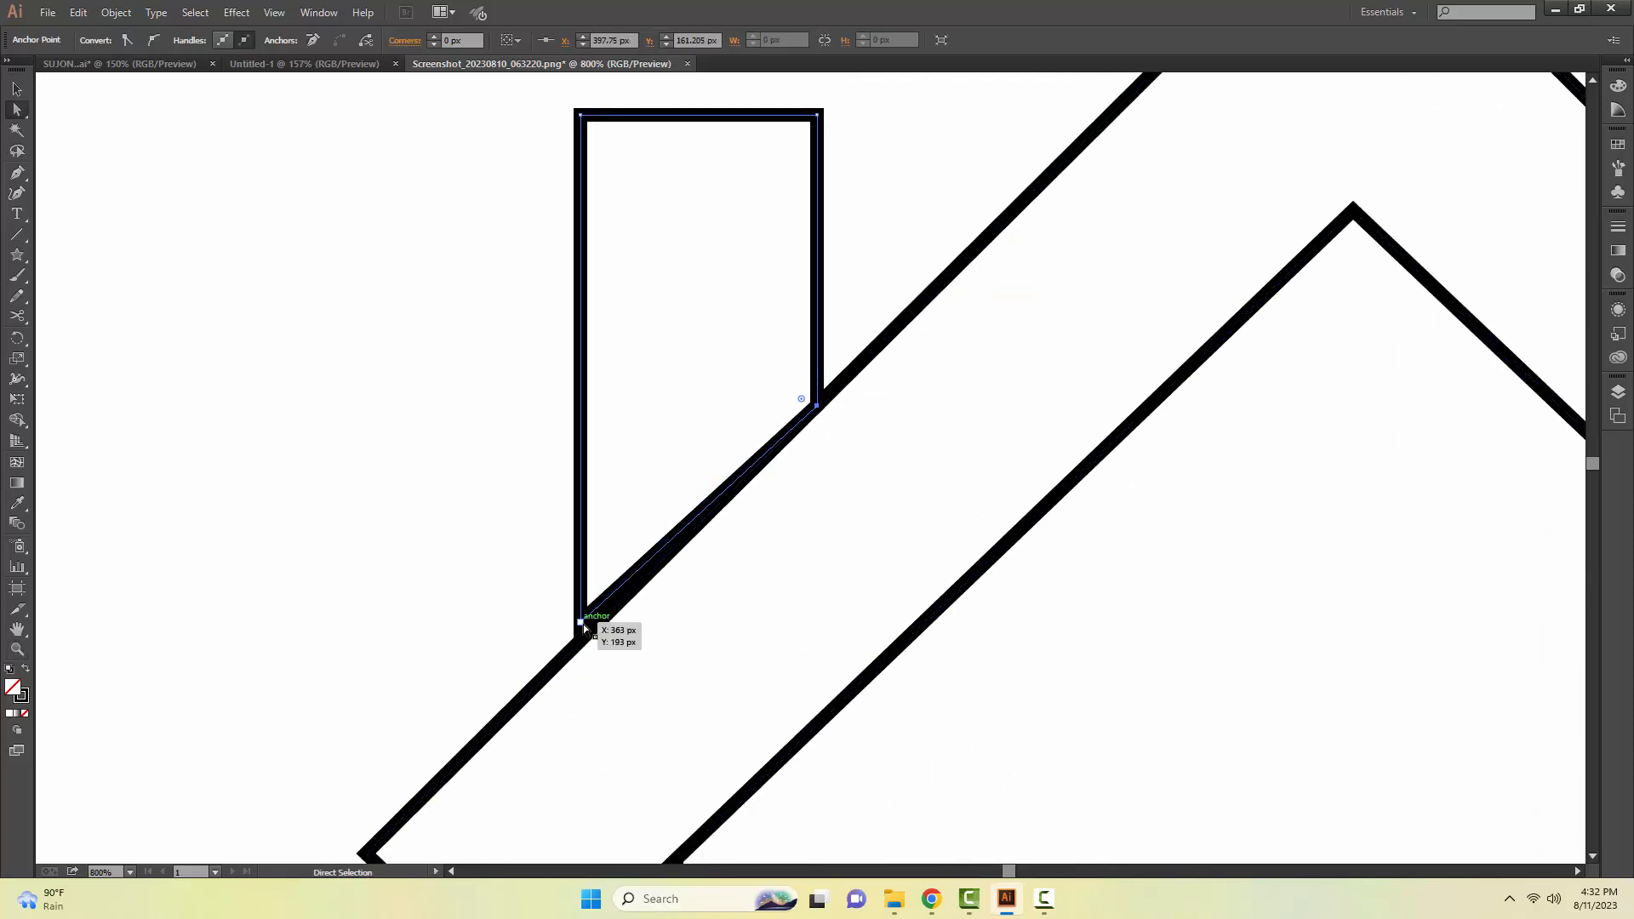
pyautogui.moveTo(584, 625); pyautogui.dragTo(590, 635)
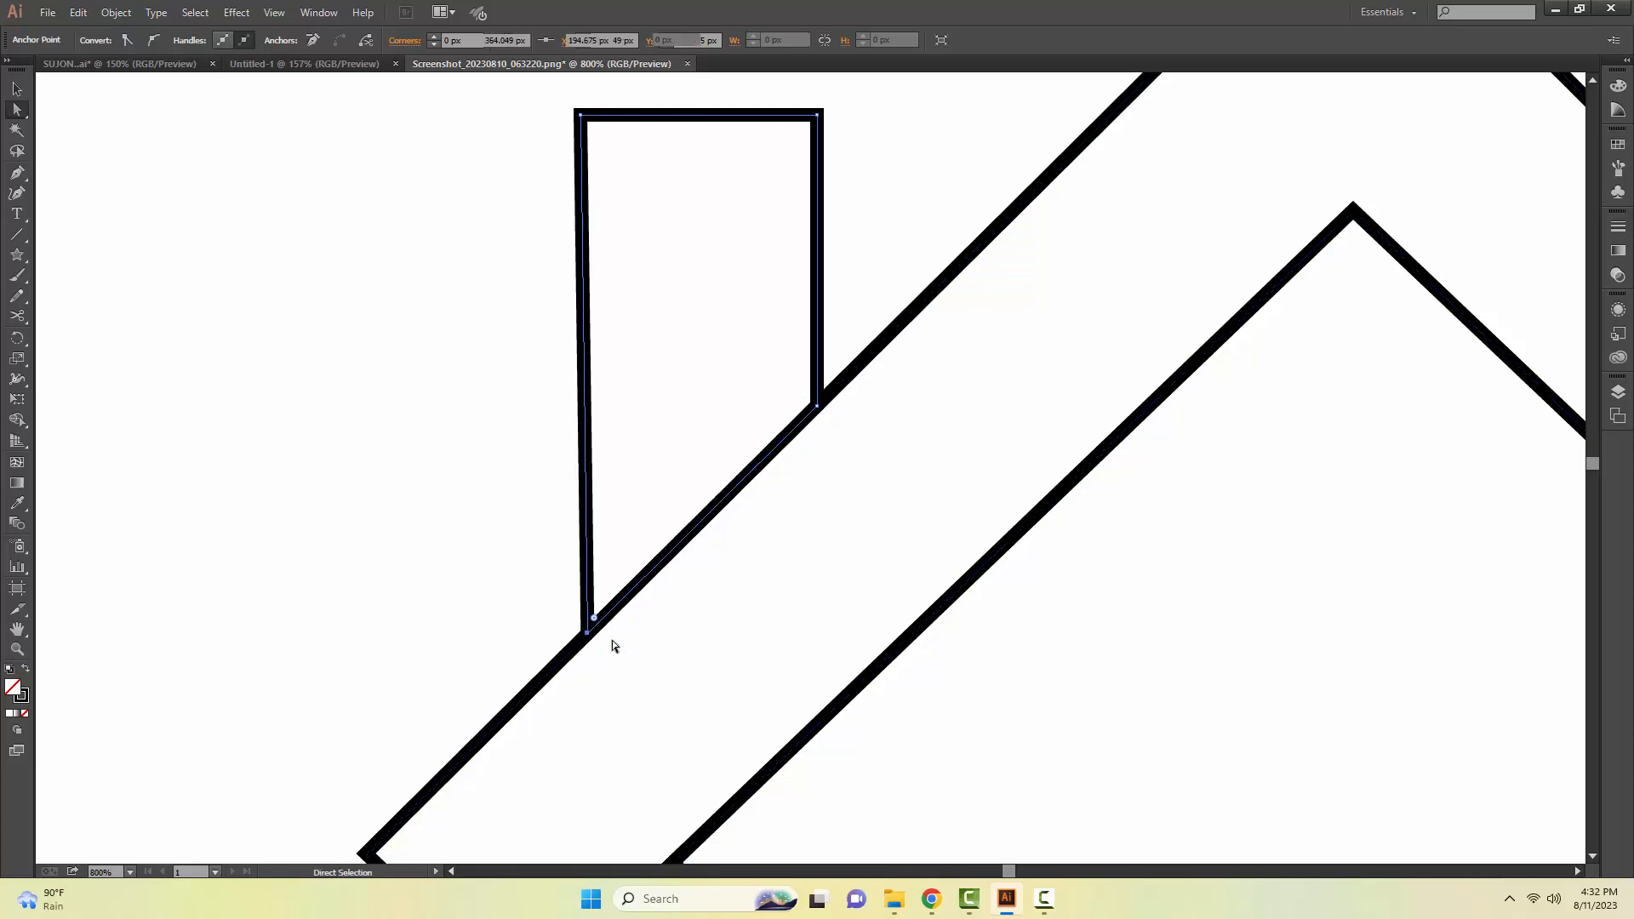
# Step: Fill the roof shape with the blue sampled from the roof in the reference logo
pyautogui.hotkey('ctrl', 'space')
pyautogui.keyDown('ctrl'); pyautogui.keyDown('alt'); pyautogui.click(689, 622); pyautogui.keyUp('alt'); pyautogui.keyUp('ctrl')
pyautogui.keyDown('ctrl'); pyautogui.keyDown('alt'); pyautogui.click(706, 615); pyautogui.keyUp('alt'); pyautogui.keyUp('ctrl')
pyautogui.keyDown('ctrl'); pyautogui.keyDown('alt'); pyautogui.click(851, 561); pyautogui.keyUp('alt'); pyautogui.keyUp('ctrl')
pyautogui.keyDown('ctrl'); pyautogui.keyDown('alt'); pyautogui.click(991, 533); pyautogui.keyUp('alt'); pyautogui.keyUp('ctrl')
pyautogui.keyDown('ctrl'); pyautogui.keyDown('alt'); pyautogui.click(998, 535); pyautogui.keyUp('alt'); pyautogui.keyUp('ctrl')
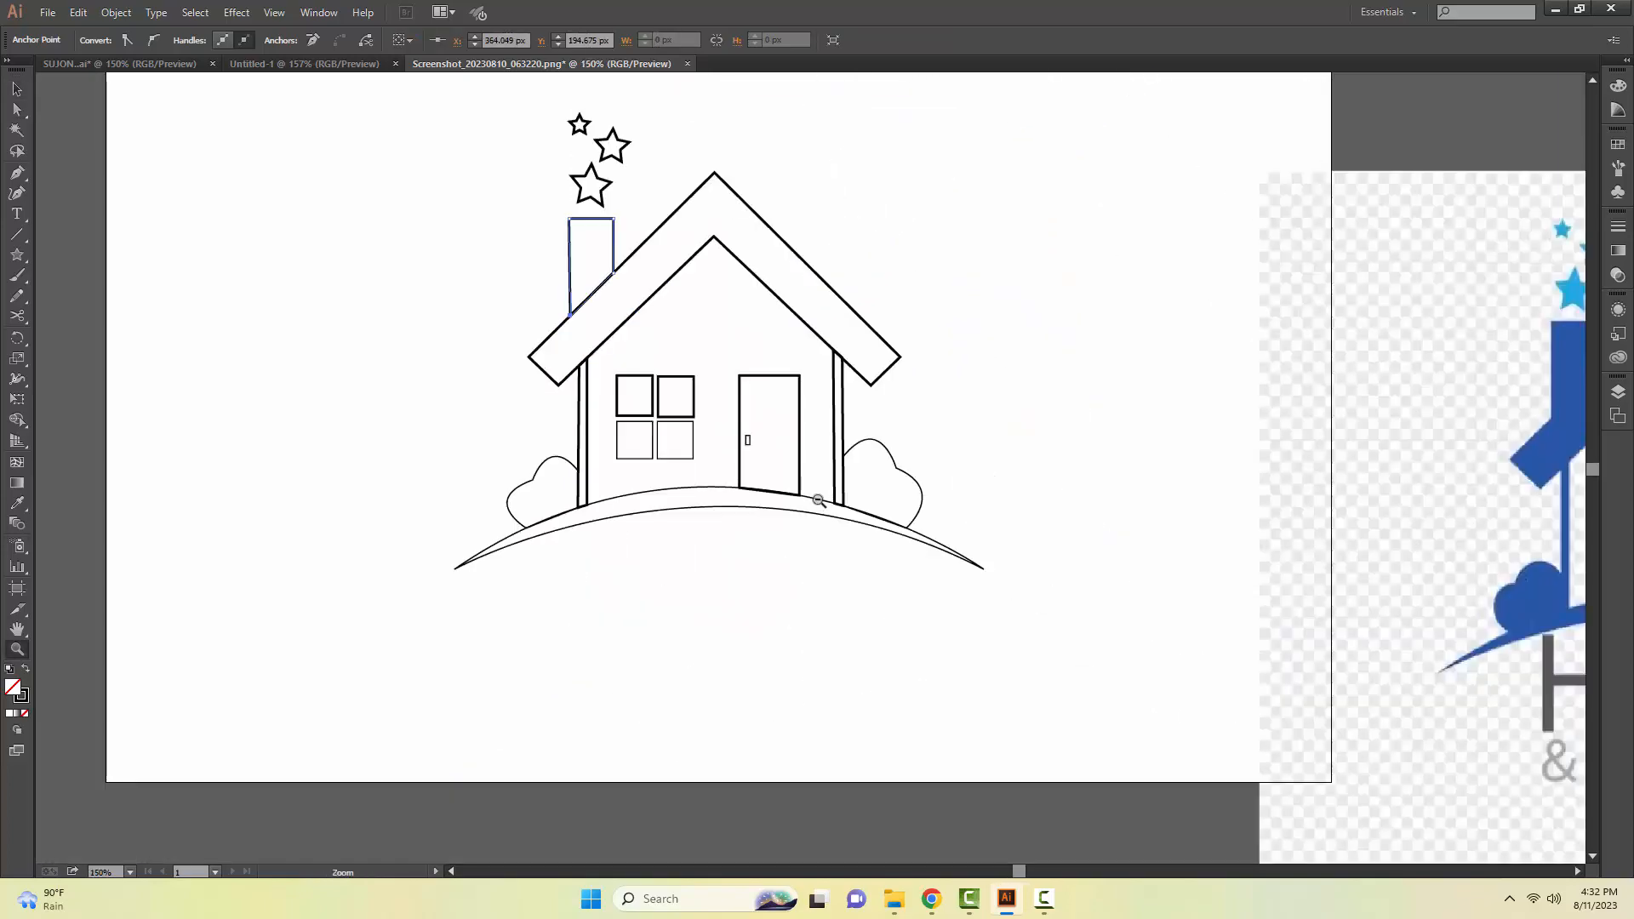
pyautogui.keyDown('ctrl'); pyautogui.keyDown('alt'); pyautogui.click(818, 500); pyautogui.keyUp('alt'); pyautogui.keyUp('ctrl')
pyautogui.press('v')
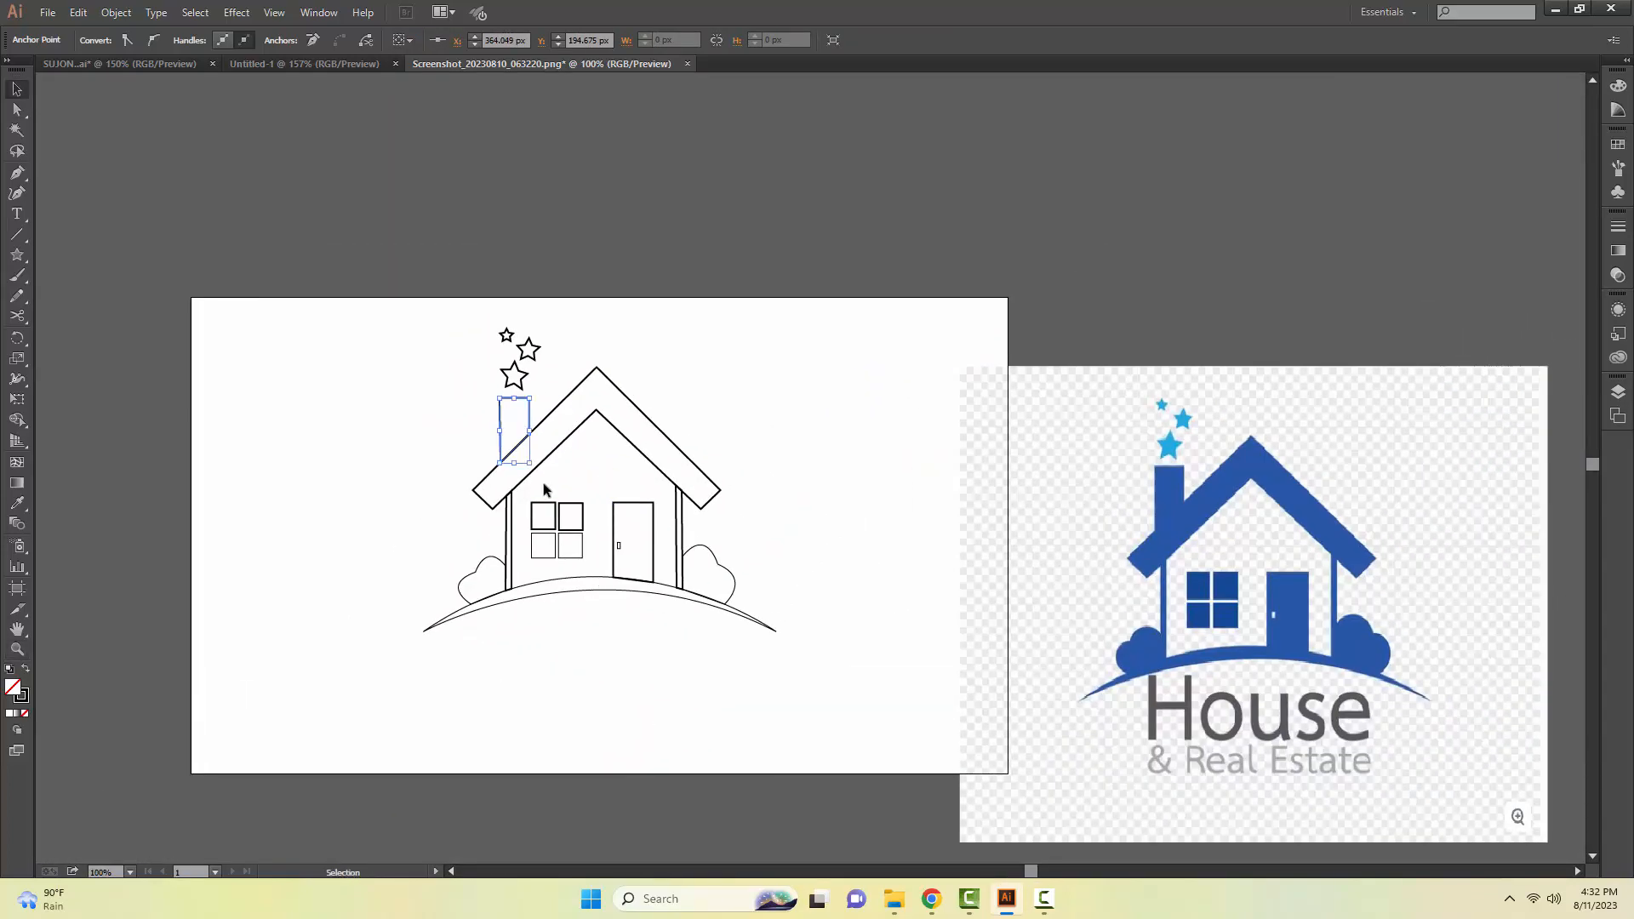
pyautogui.click(395, 446)
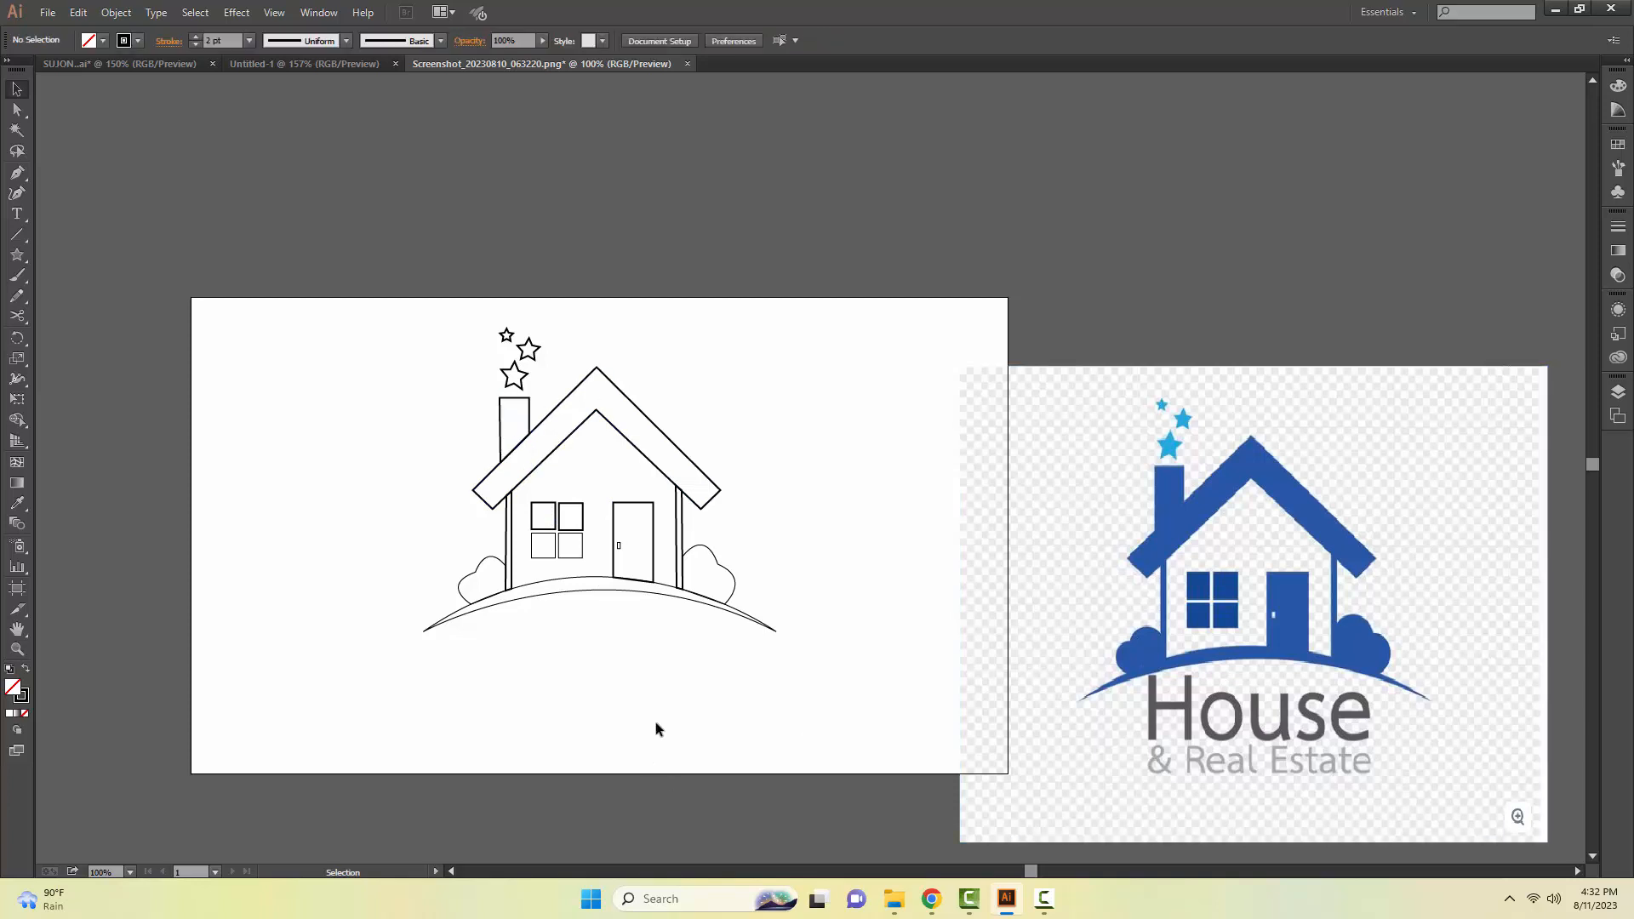
pyautogui.click(696, 507)
pyautogui.press('i')
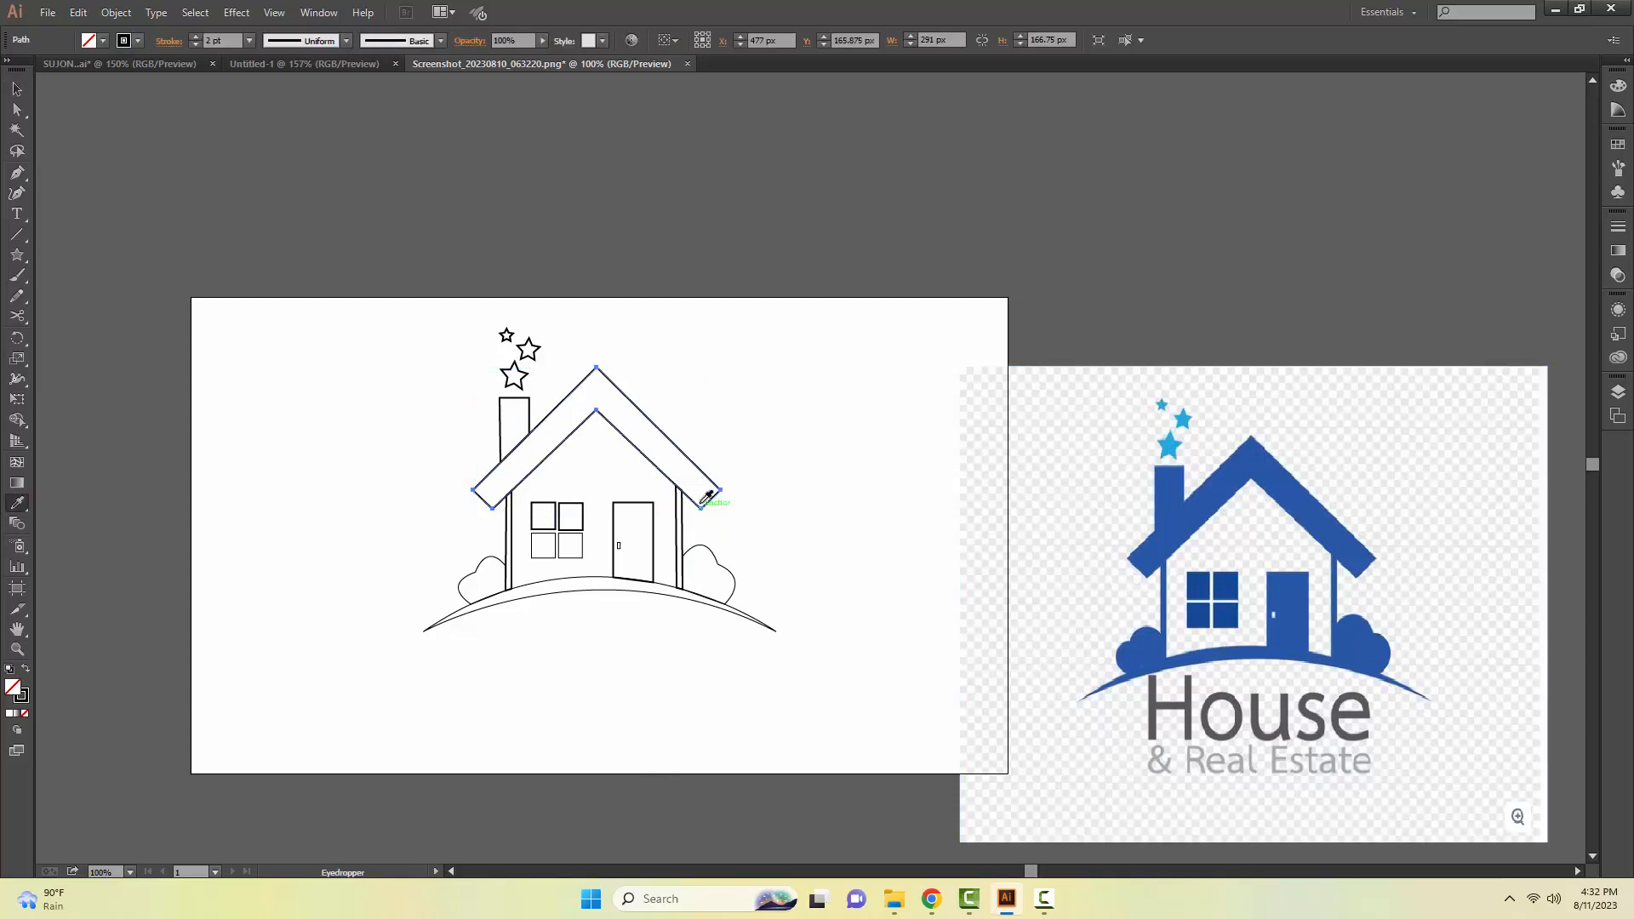
pyautogui.click(1208, 494)
pyautogui.press('v')
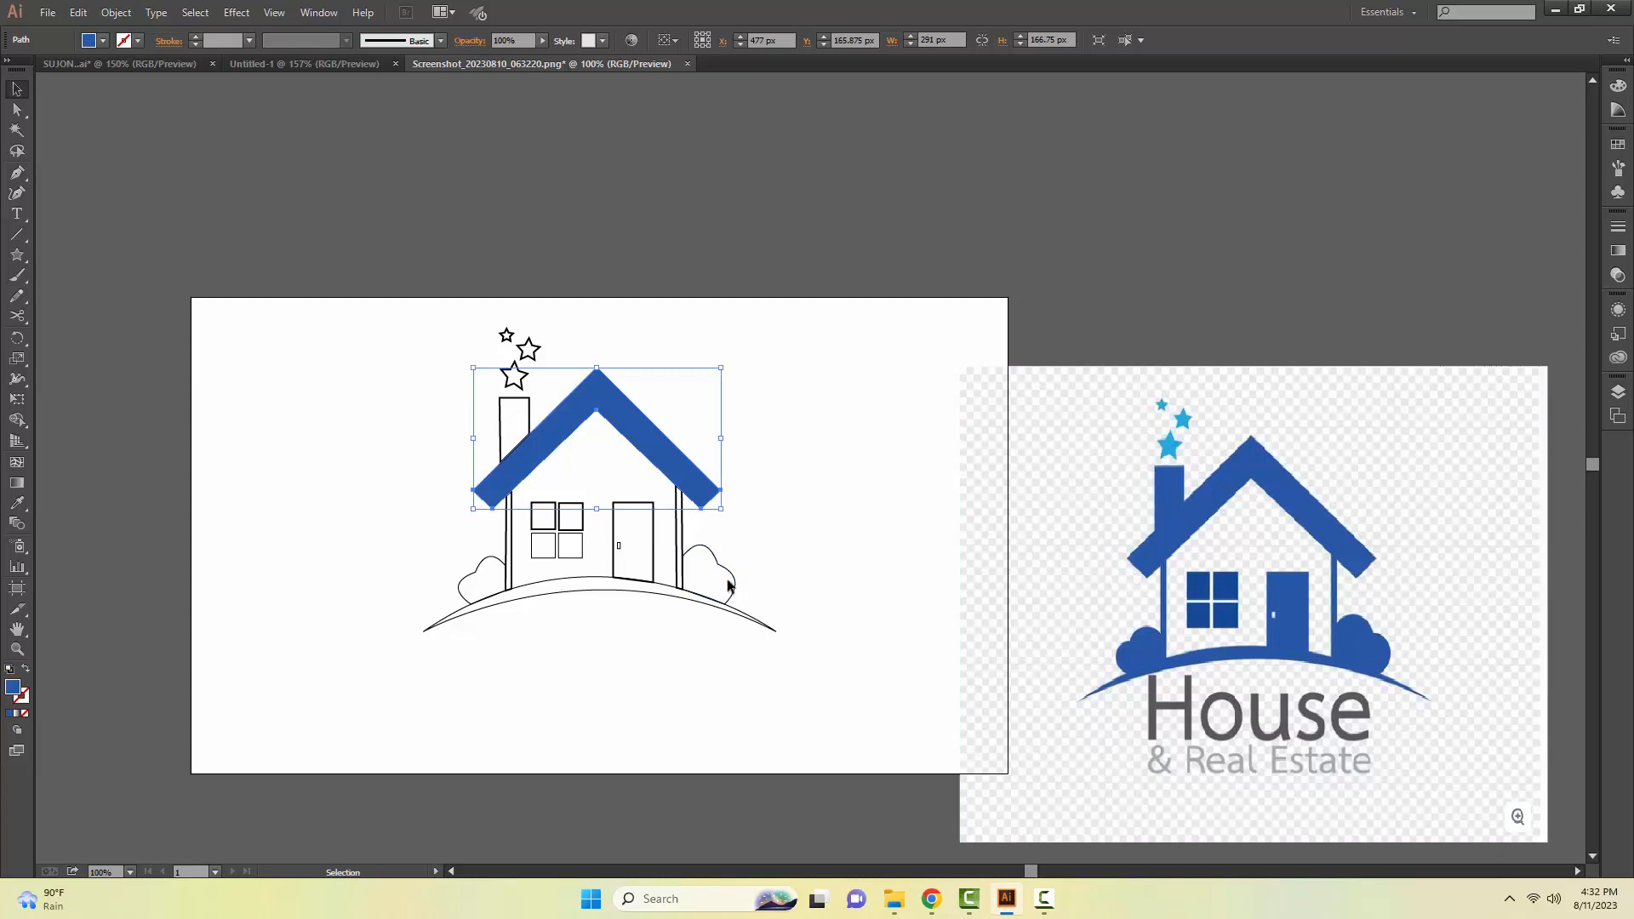
# Step: Fill the right and left walls with the blue sampled from the reference house
pyautogui.click(680, 551)
pyautogui.press('i')
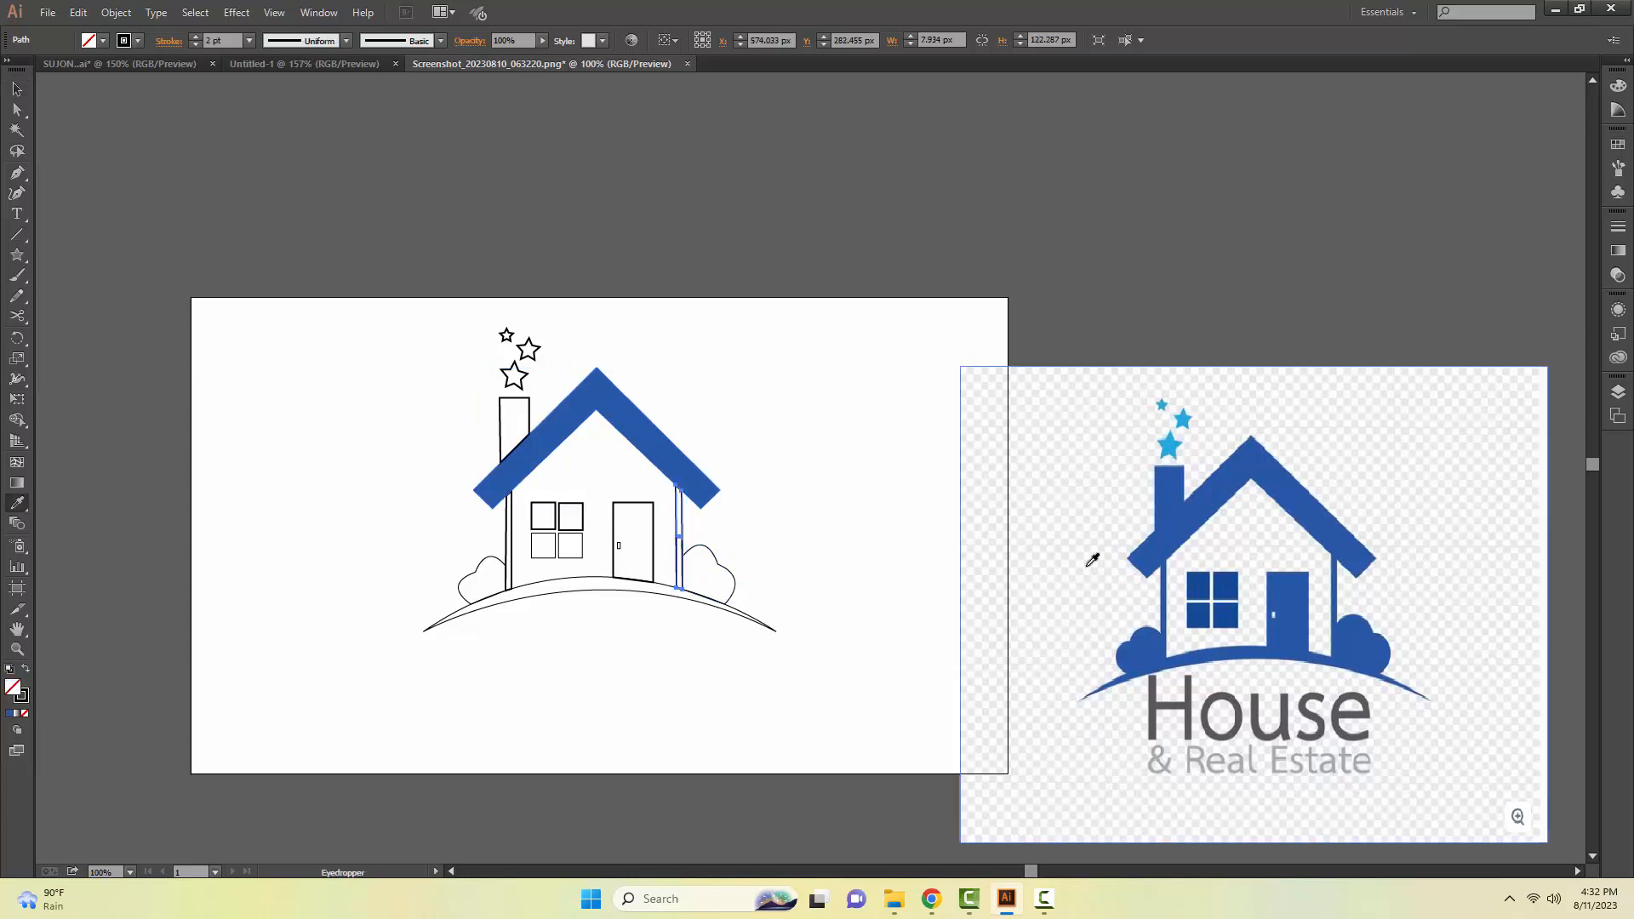
pyautogui.click(1202, 506)
pyautogui.keyDown('ctrl'); pyautogui.click(508, 555); pyautogui.keyUp('ctrl')
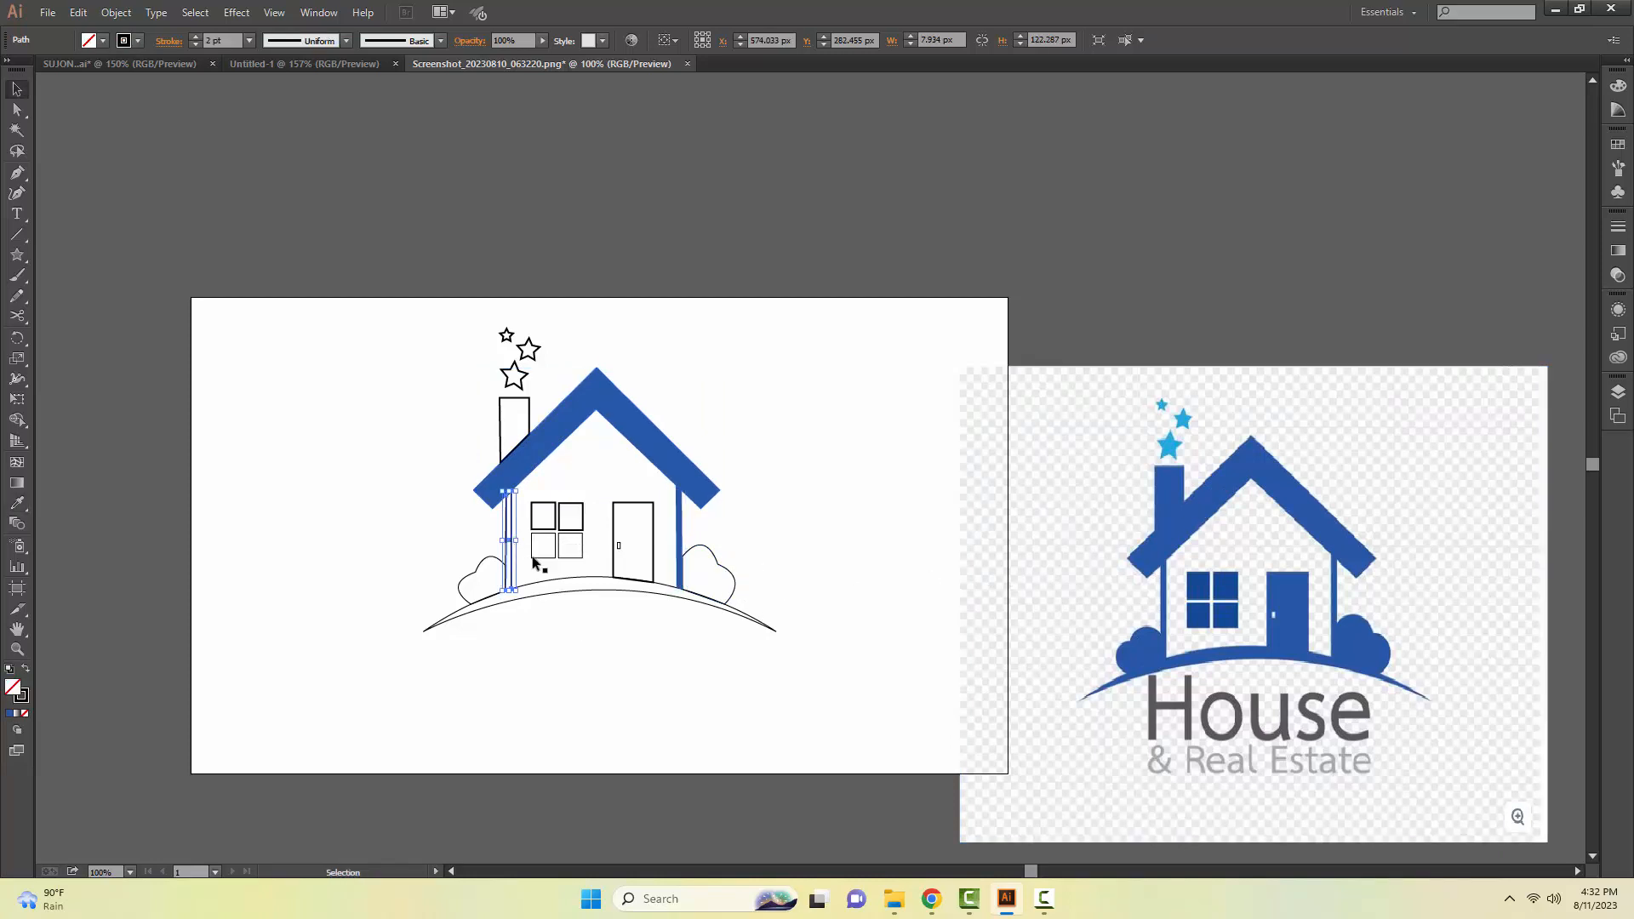
pyautogui.click(1162, 534)
pyautogui.press('v')
# Step: Make the door handle white and fill the door with the blue sampled from the reference door
pyautogui.click(653, 554)
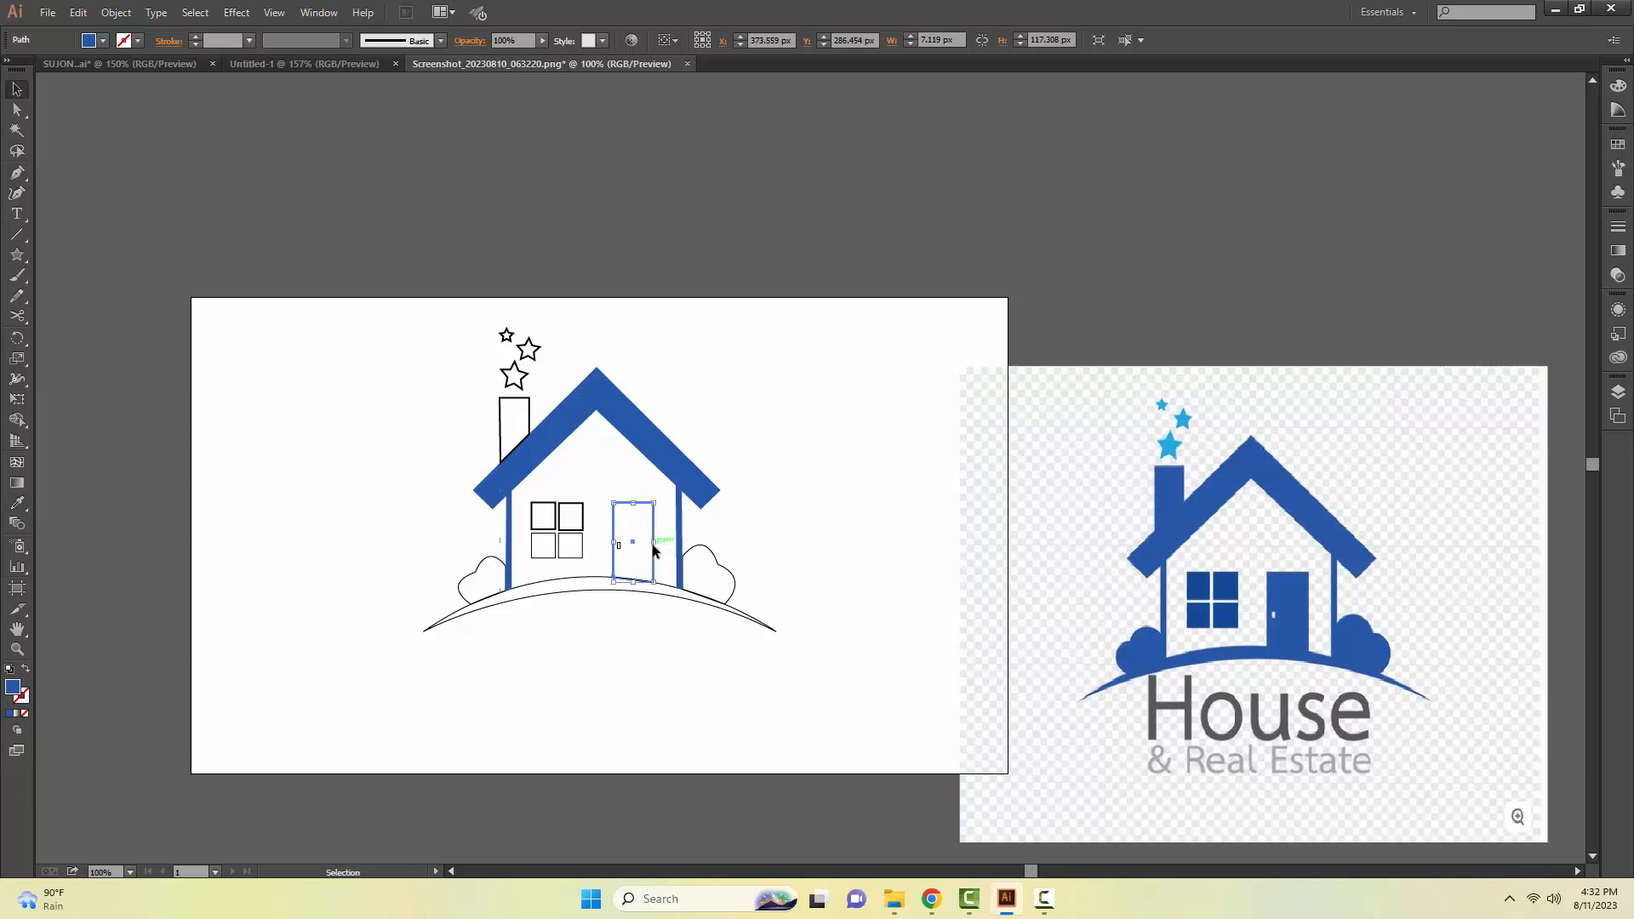
pyautogui.moveTo(619, 546); pyautogui.dragTo(621, 551)
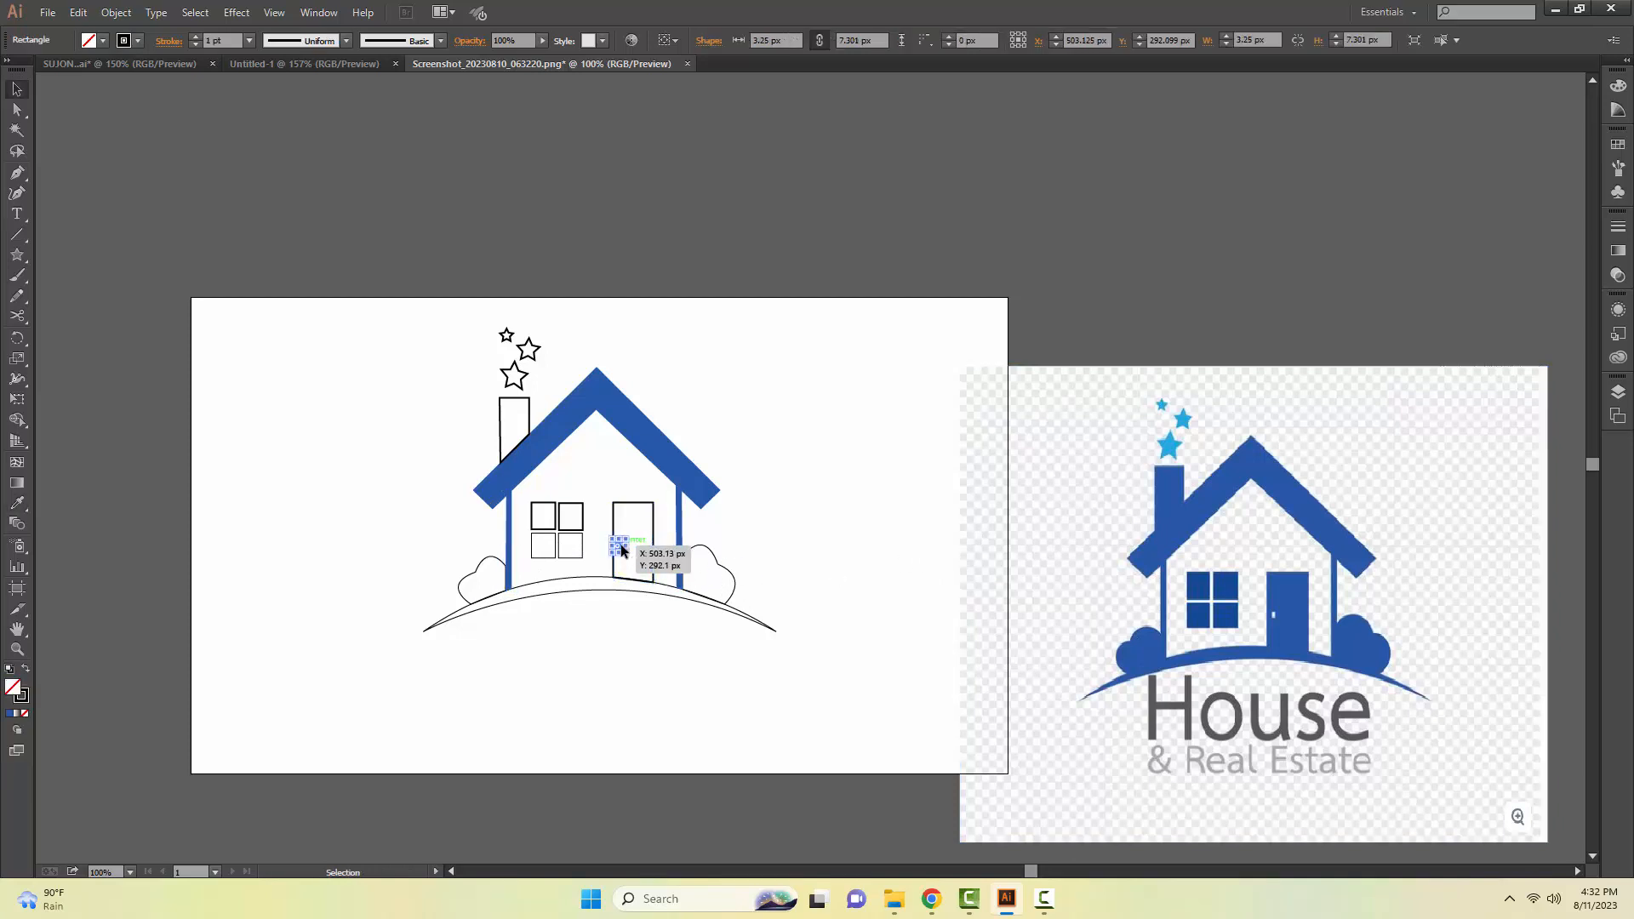
pyautogui.press('Delete')
pyautogui.click(651, 540)
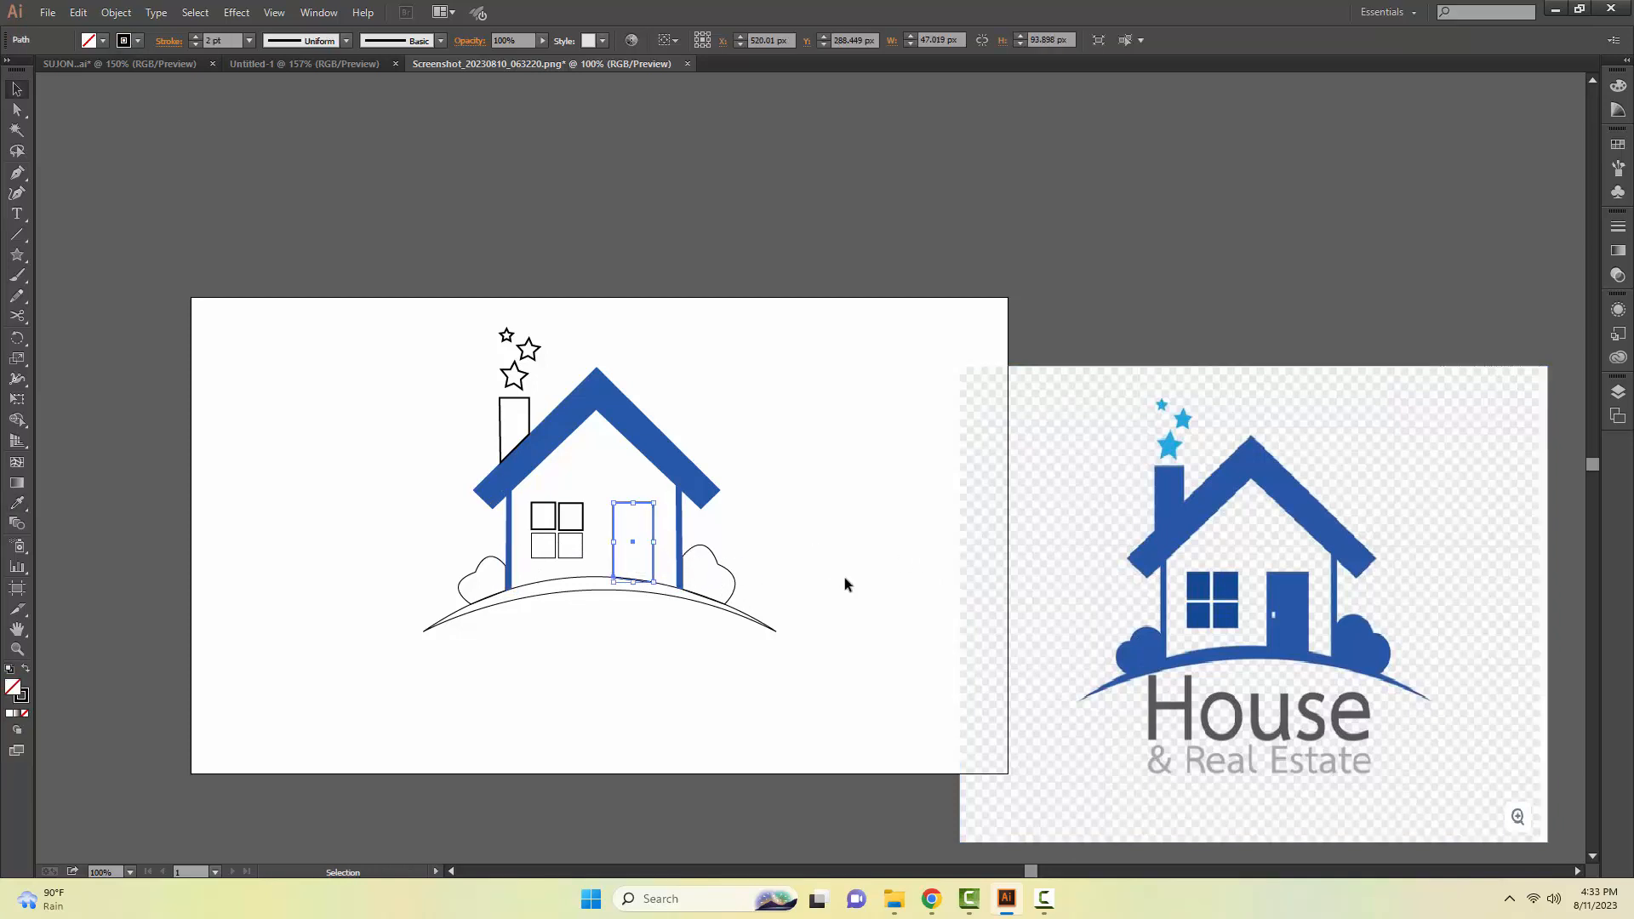
pyautogui.press('i')
pyautogui.click(1299, 587)
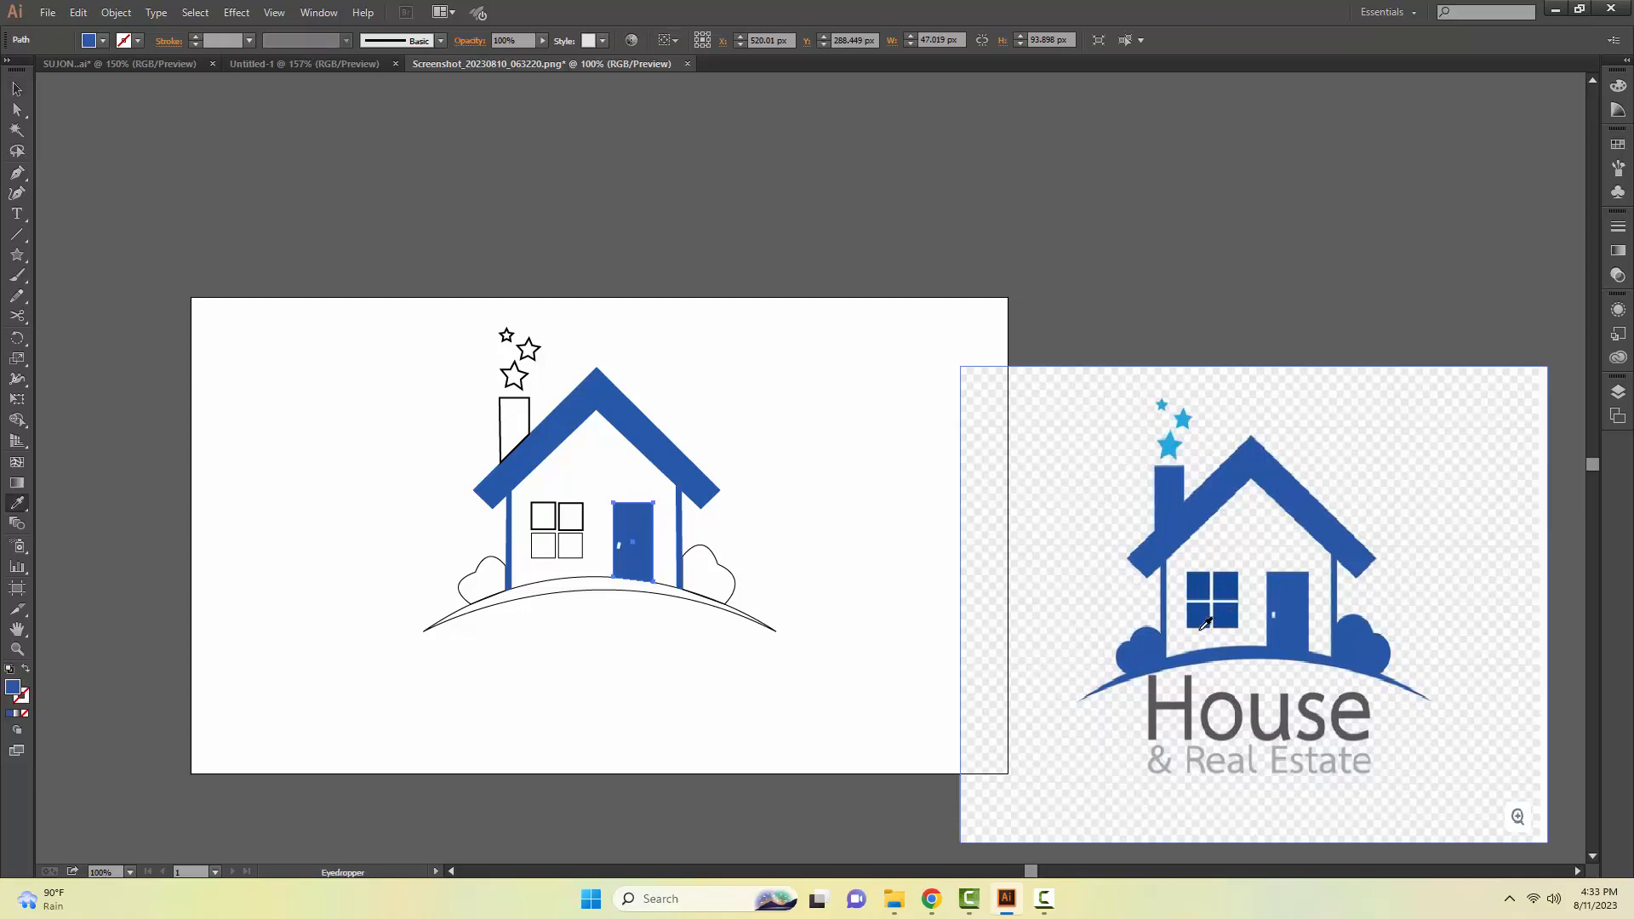
pyautogui.press('v')
pyautogui.press('c')
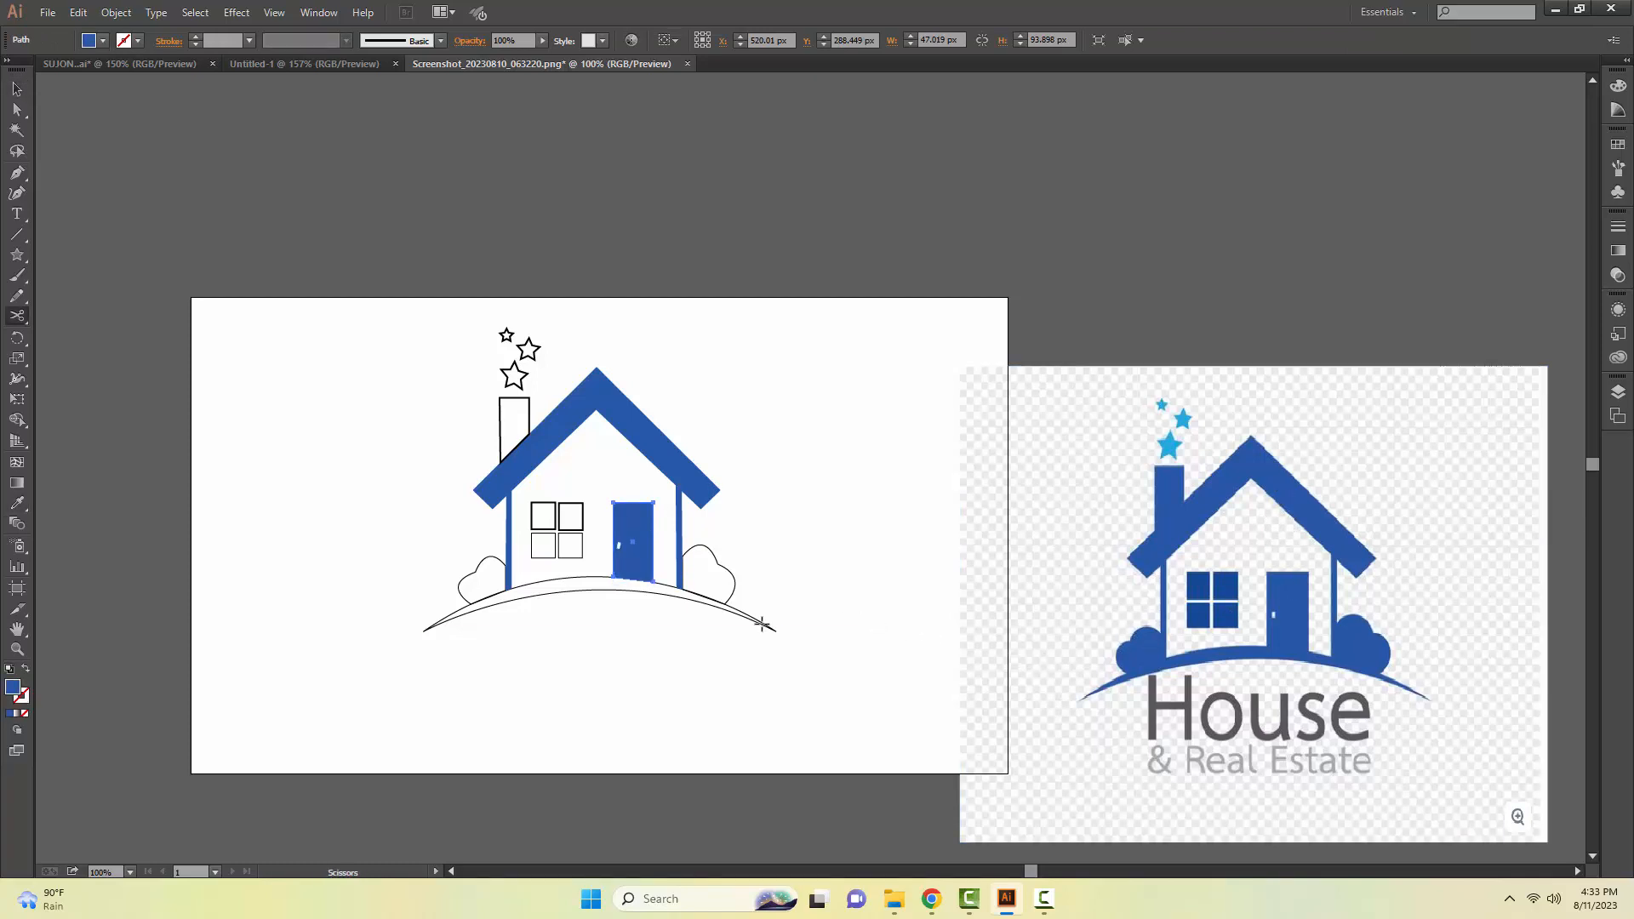
pyautogui.press('v')
pyautogui.click(624, 640)
# Step: Fill the right and left bushes with the blue sampled from the reference logo
pyautogui.click(721, 568)
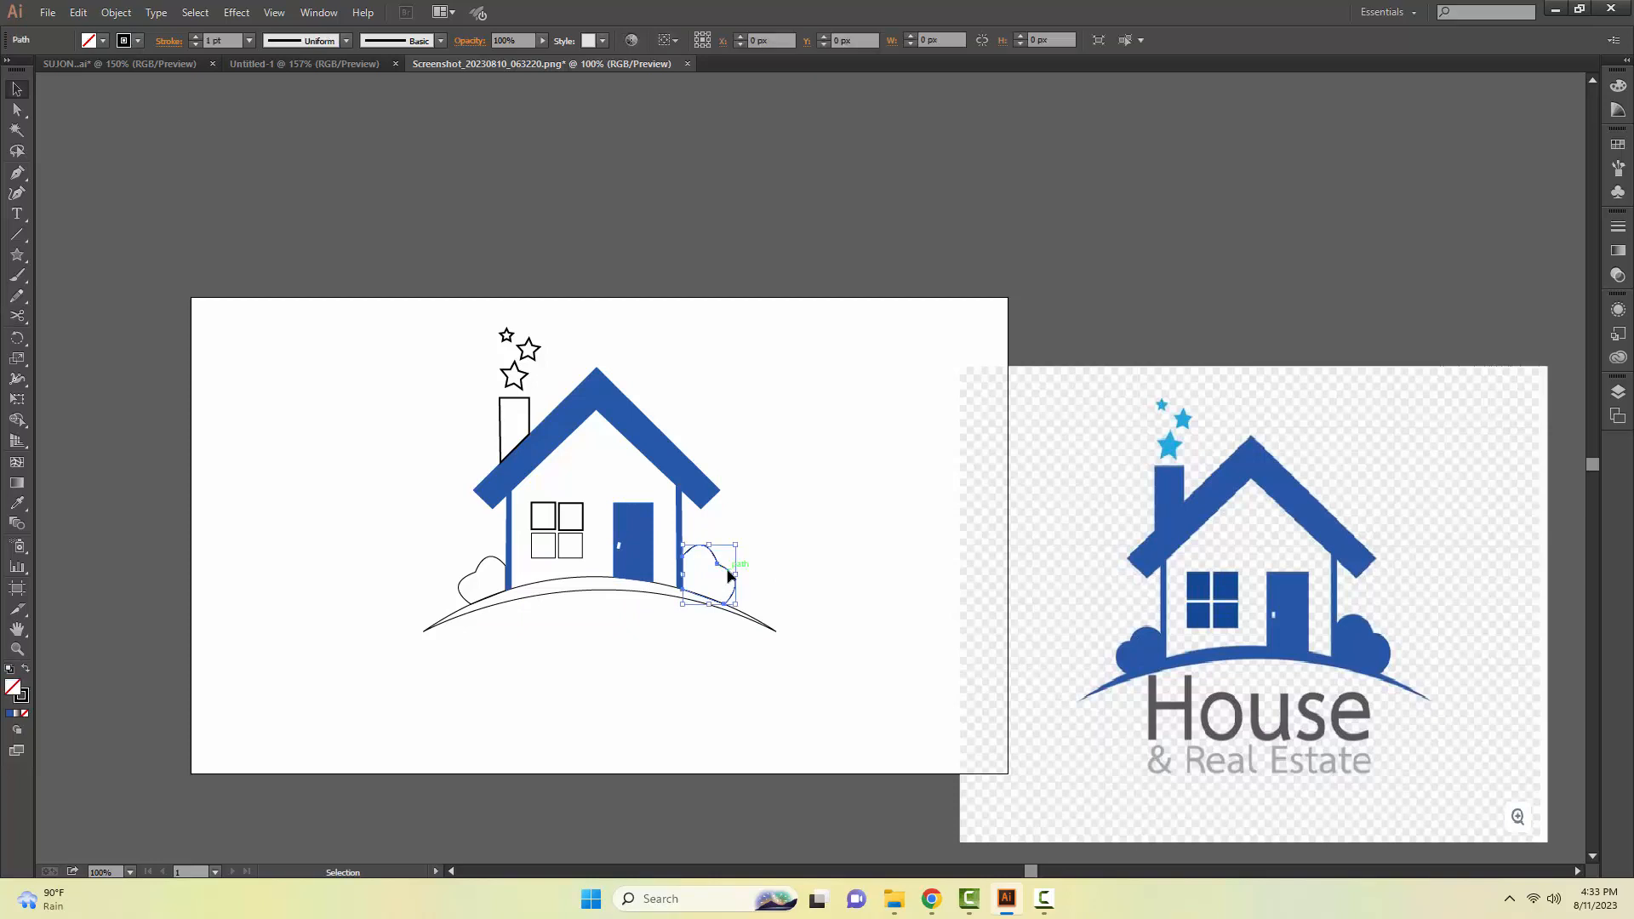
pyautogui.press('i')
pyautogui.click(1306, 639)
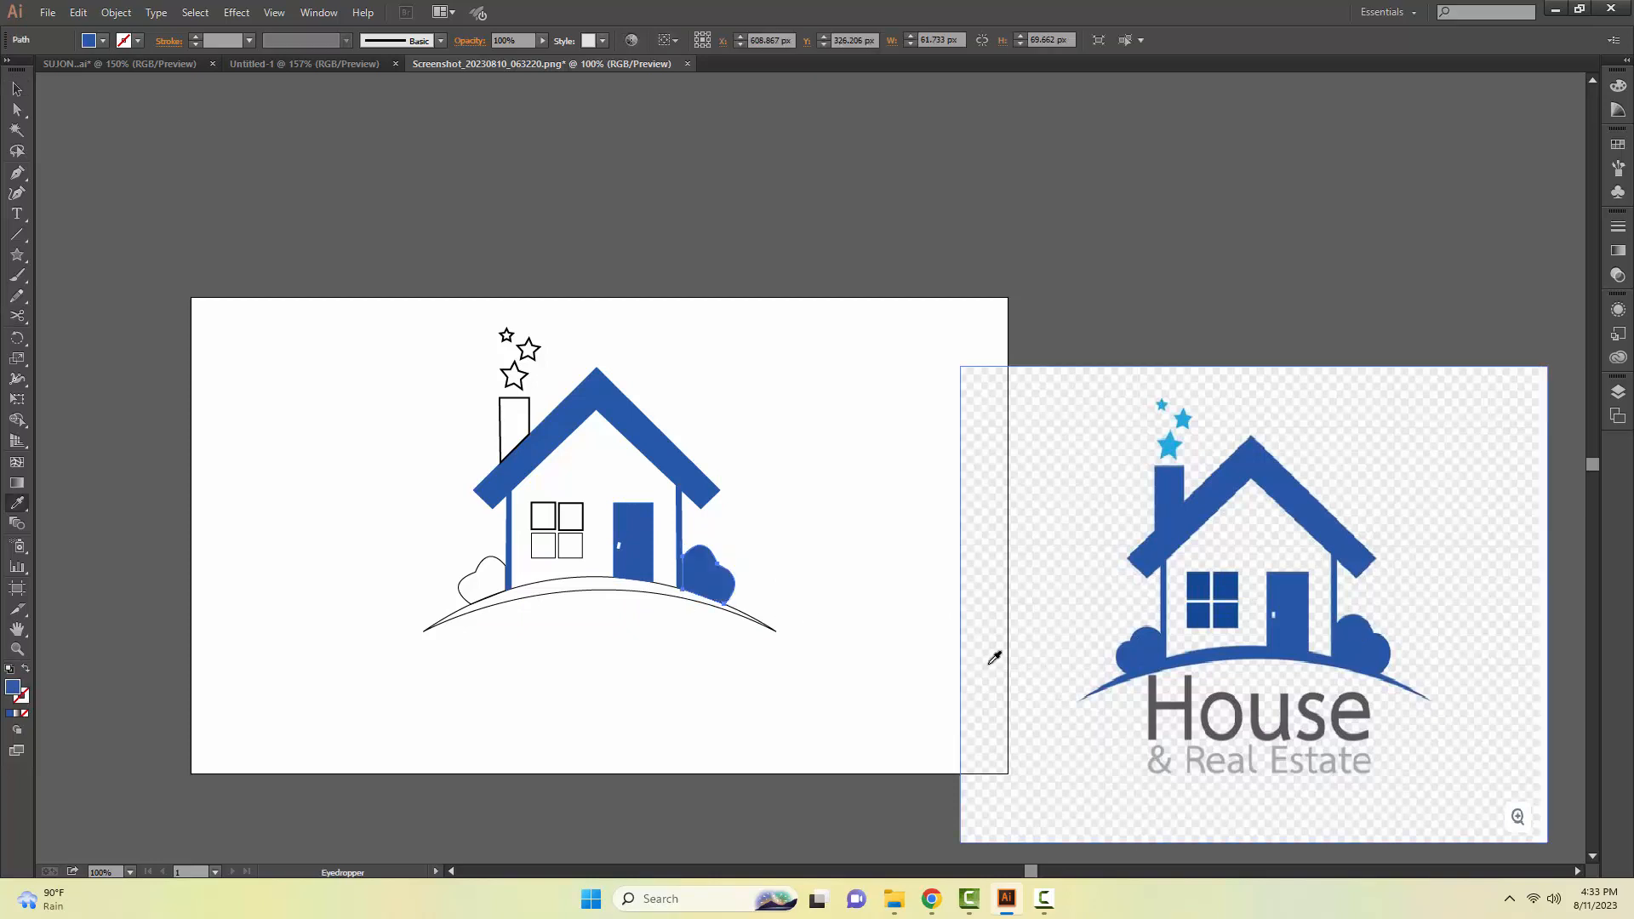
pyautogui.keyDown('ctrl'); pyautogui.click(491, 564); pyautogui.keyUp('ctrl')
pyautogui.click(1344, 524)
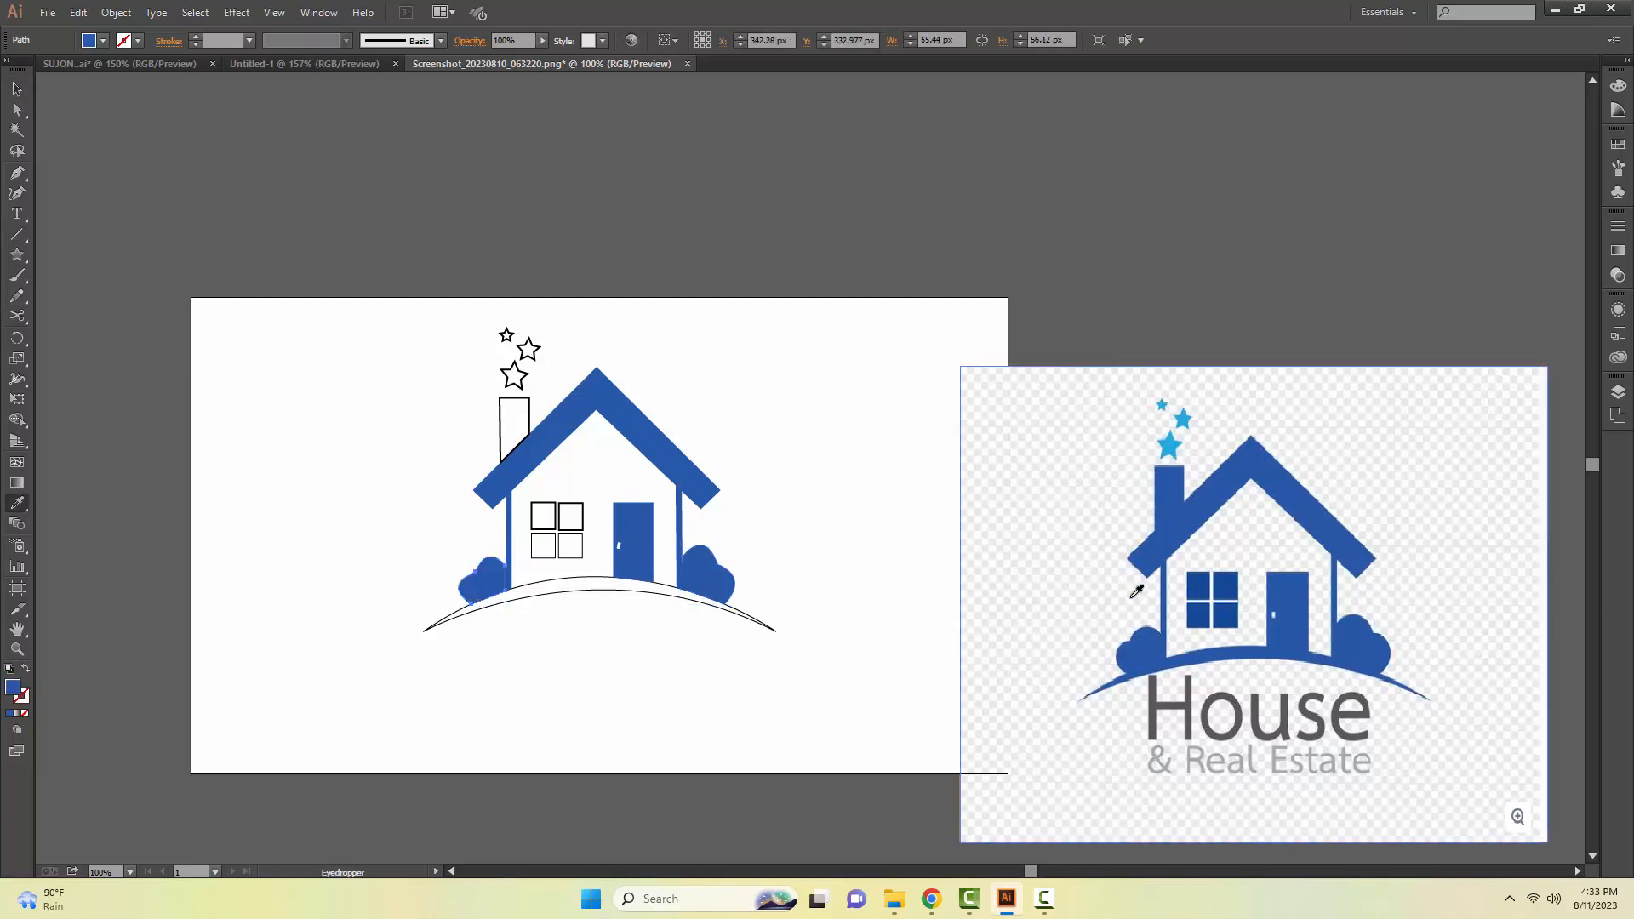
pyautogui.press('v')
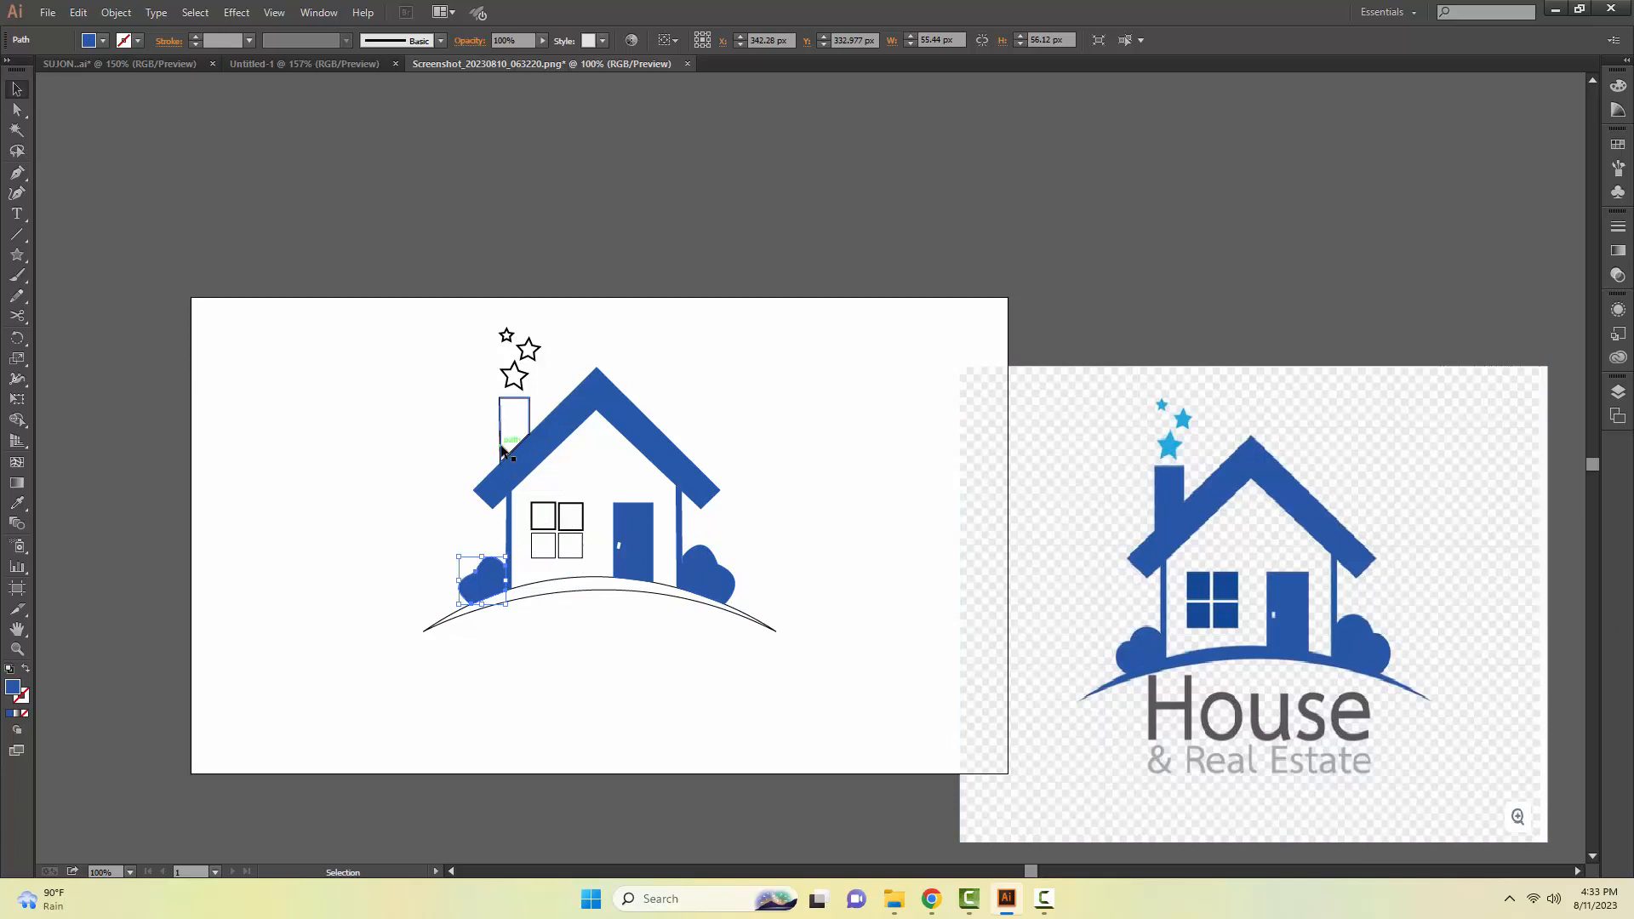
# Step: Fill the chimney with the blue sampled from the chimney in the reference logo
pyautogui.click(511, 423)
pyautogui.press('i')
pyautogui.click(1182, 468)
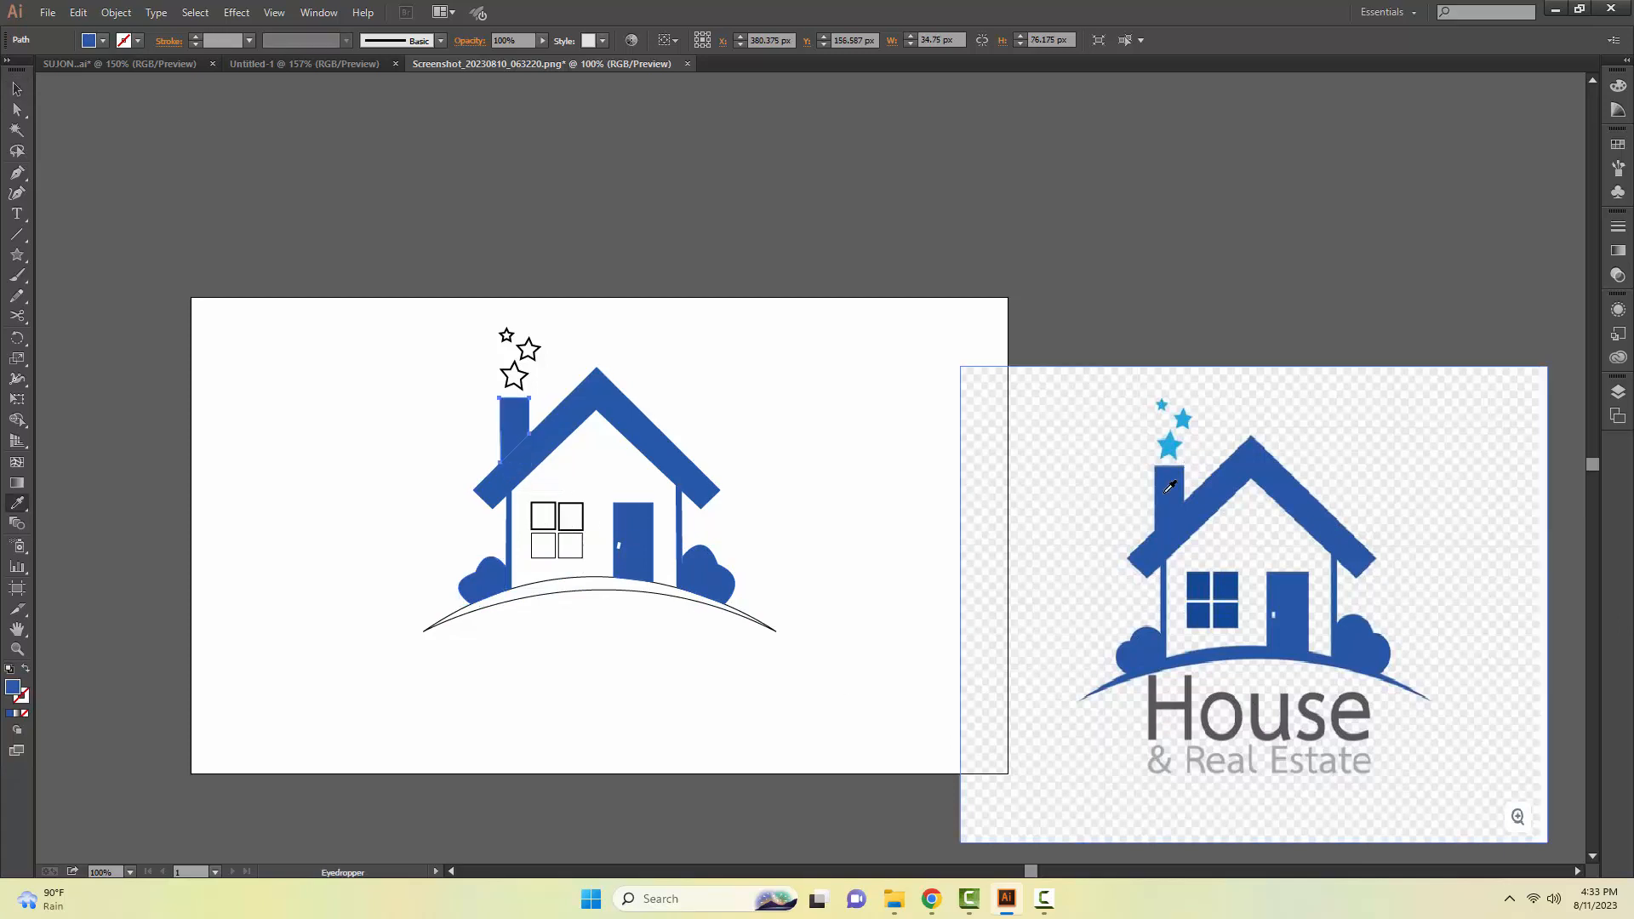
pyautogui.press('v')
# Step: Fill the lower-right window pane with the dark blue sampled from the reference window
pyautogui.click(570, 545)
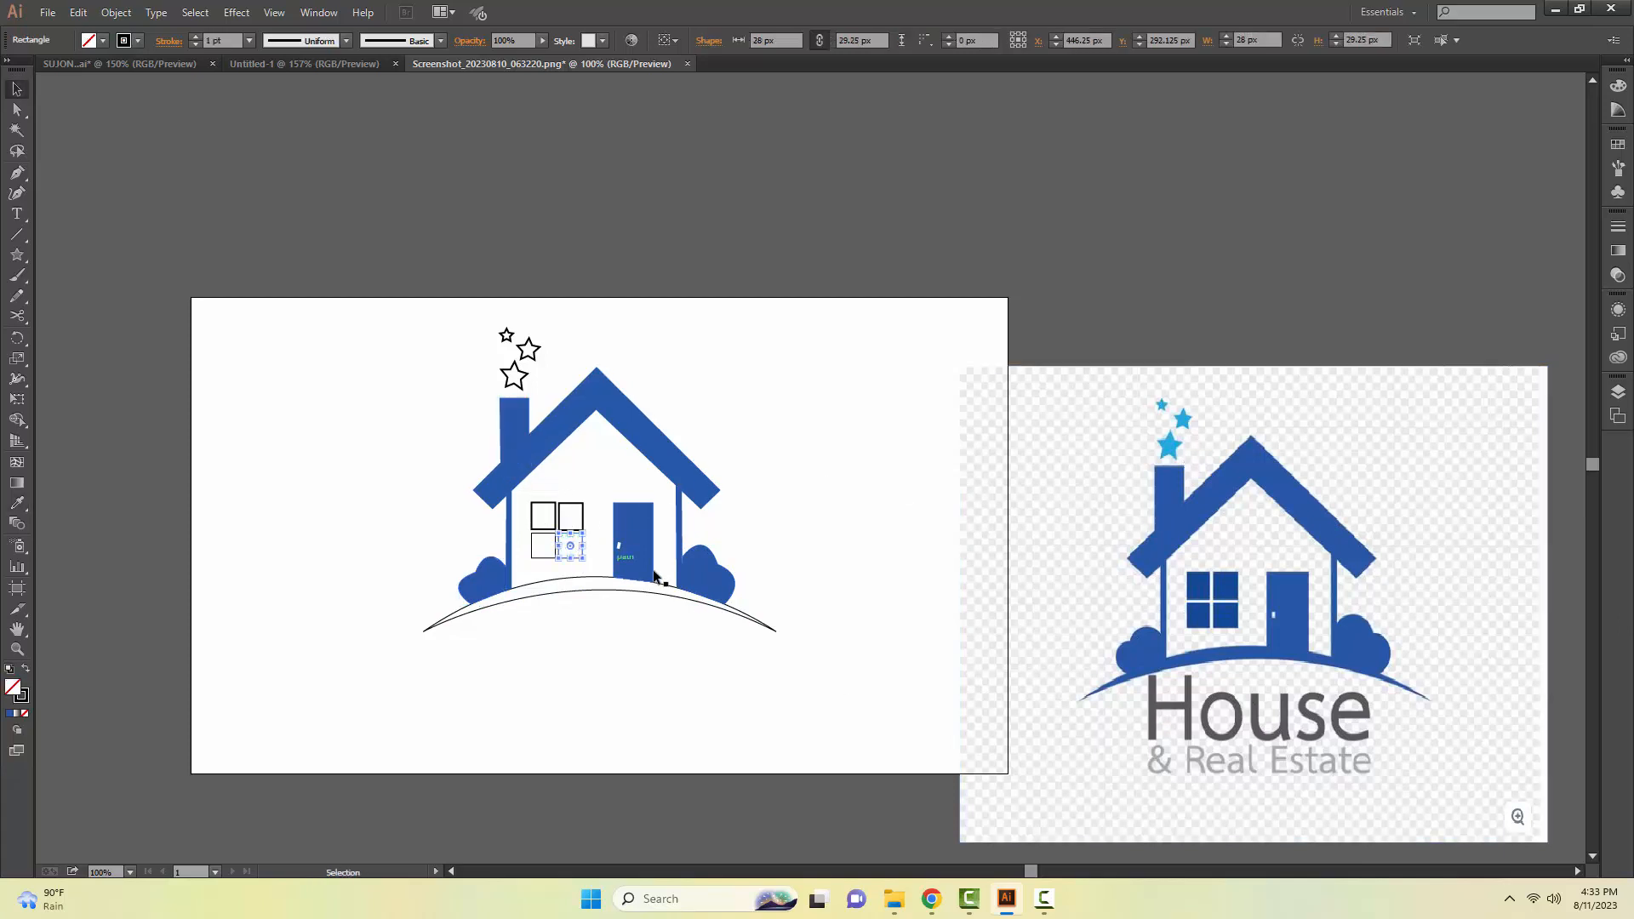
pyautogui.press('i')
pyautogui.click(1200, 584)
pyautogui.press('v')
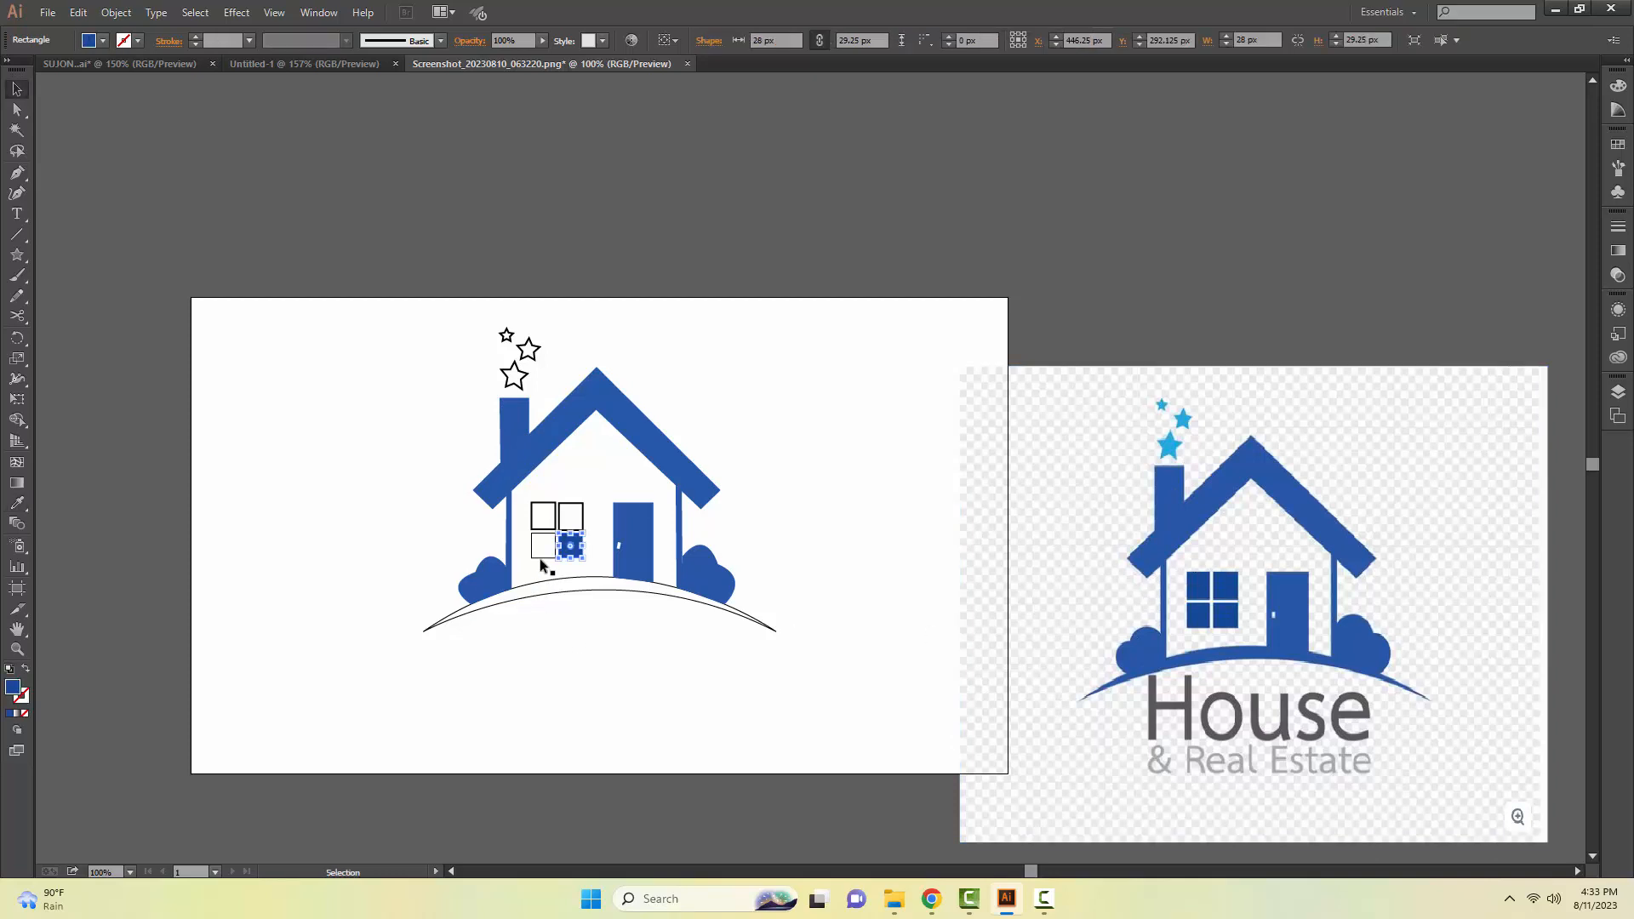
pyautogui.click(580, 568)
pyautogui.press('i')
pyautogui.press('v')
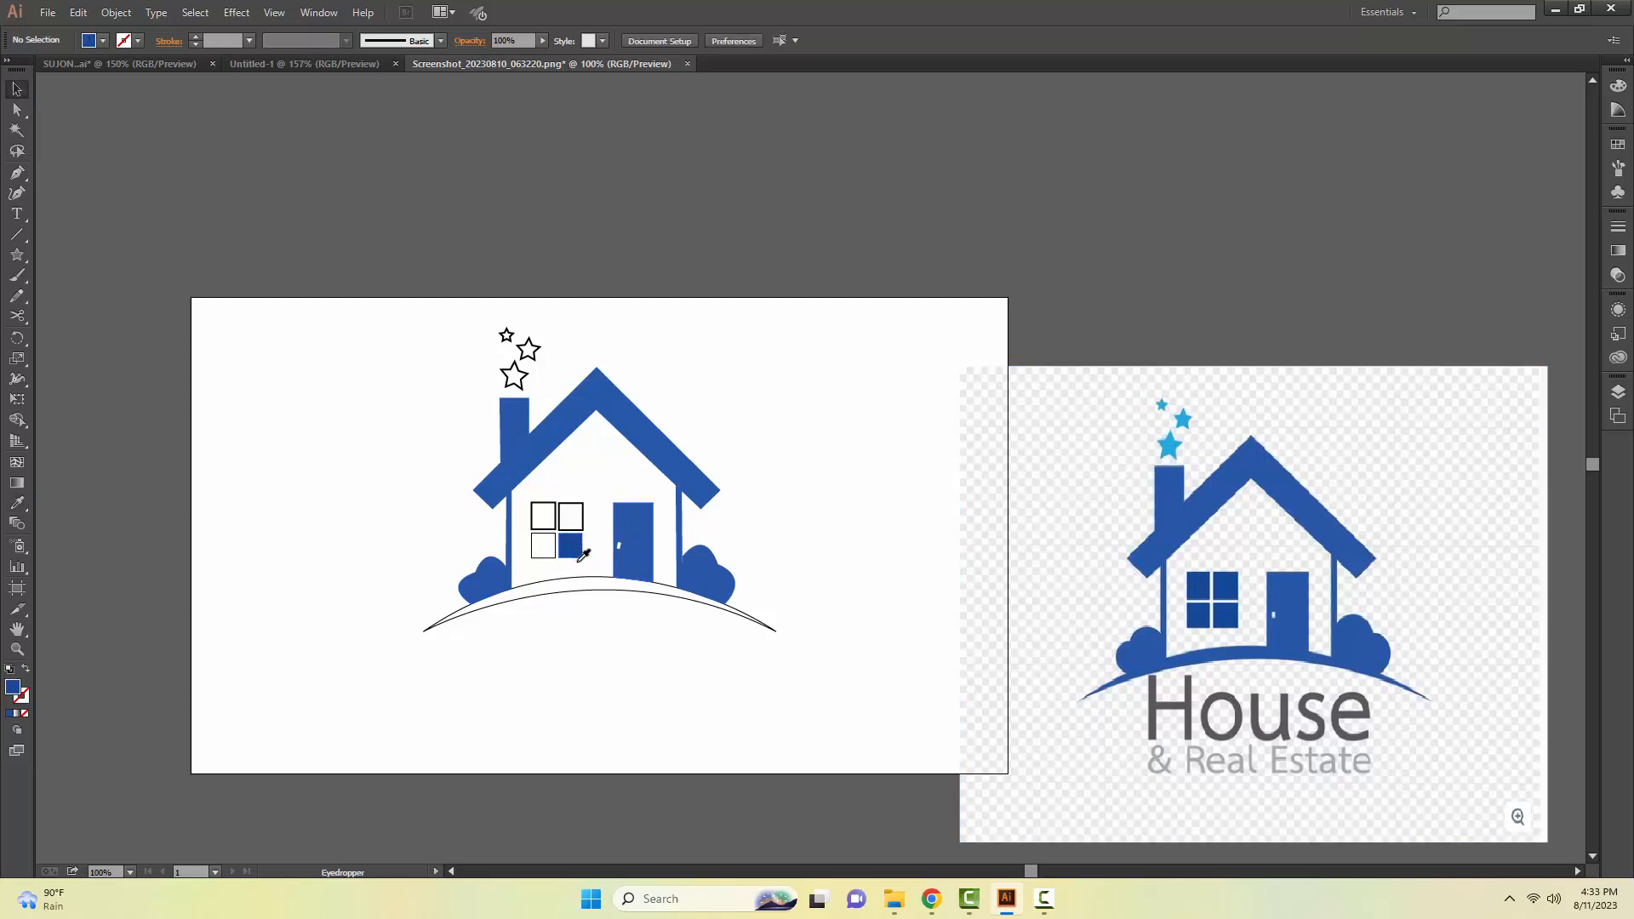
# Step: Fill the two upper window panes with sampled blue to match the lower-right pane
pyautogui.click(545, 528)
pyautogui.press('i')
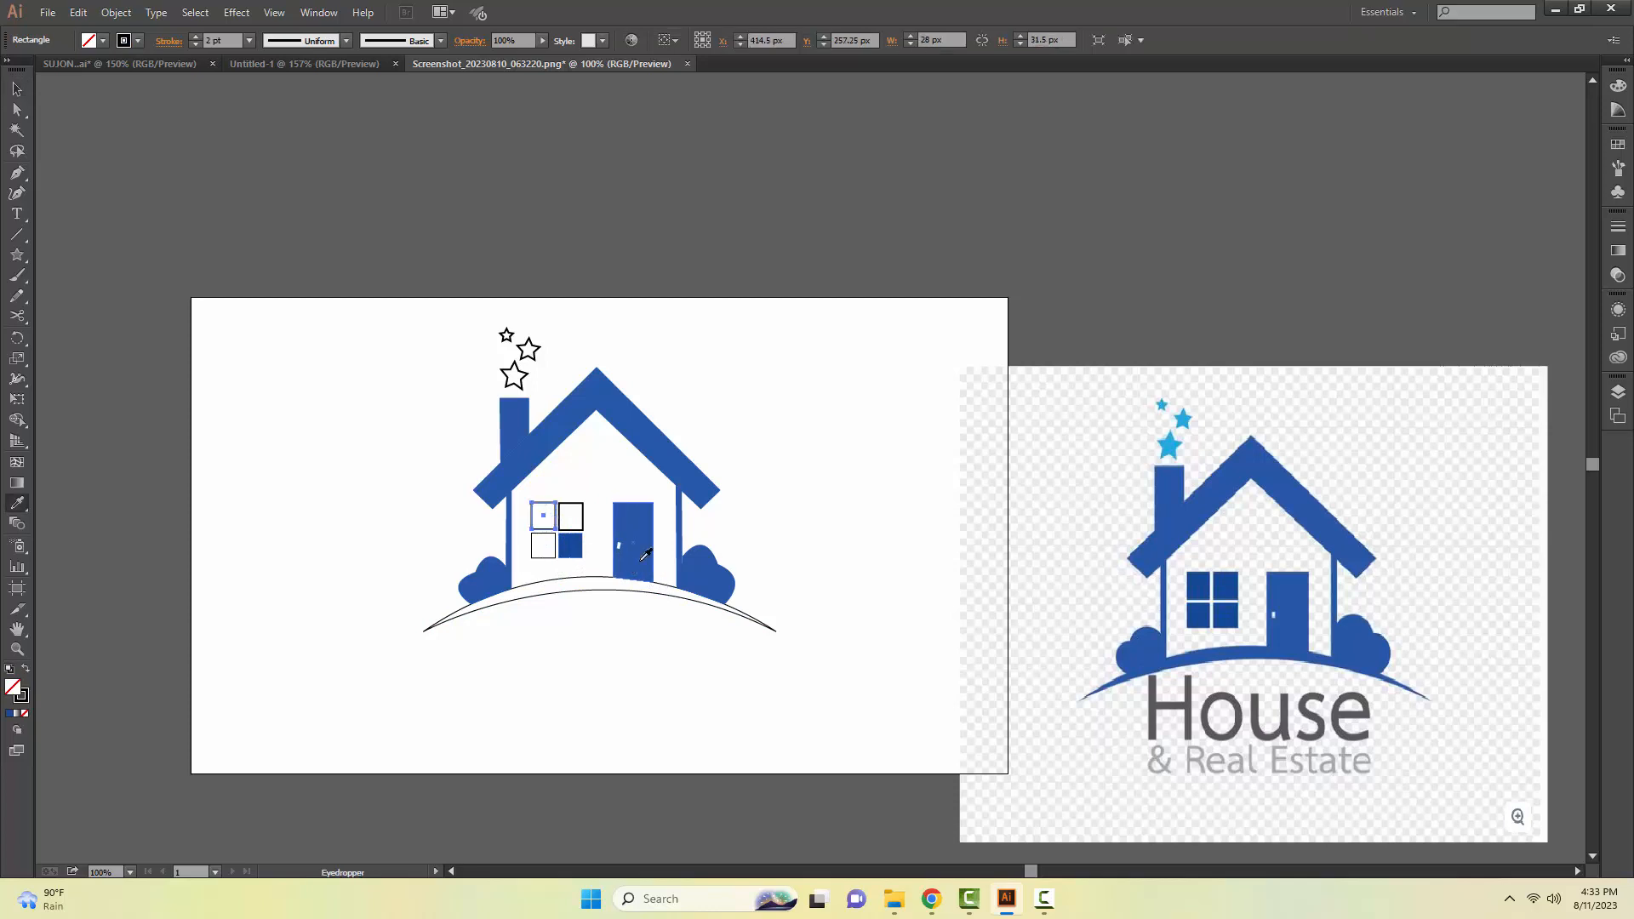
pyautogui.click(621, 558)
pyautogui.press('v')
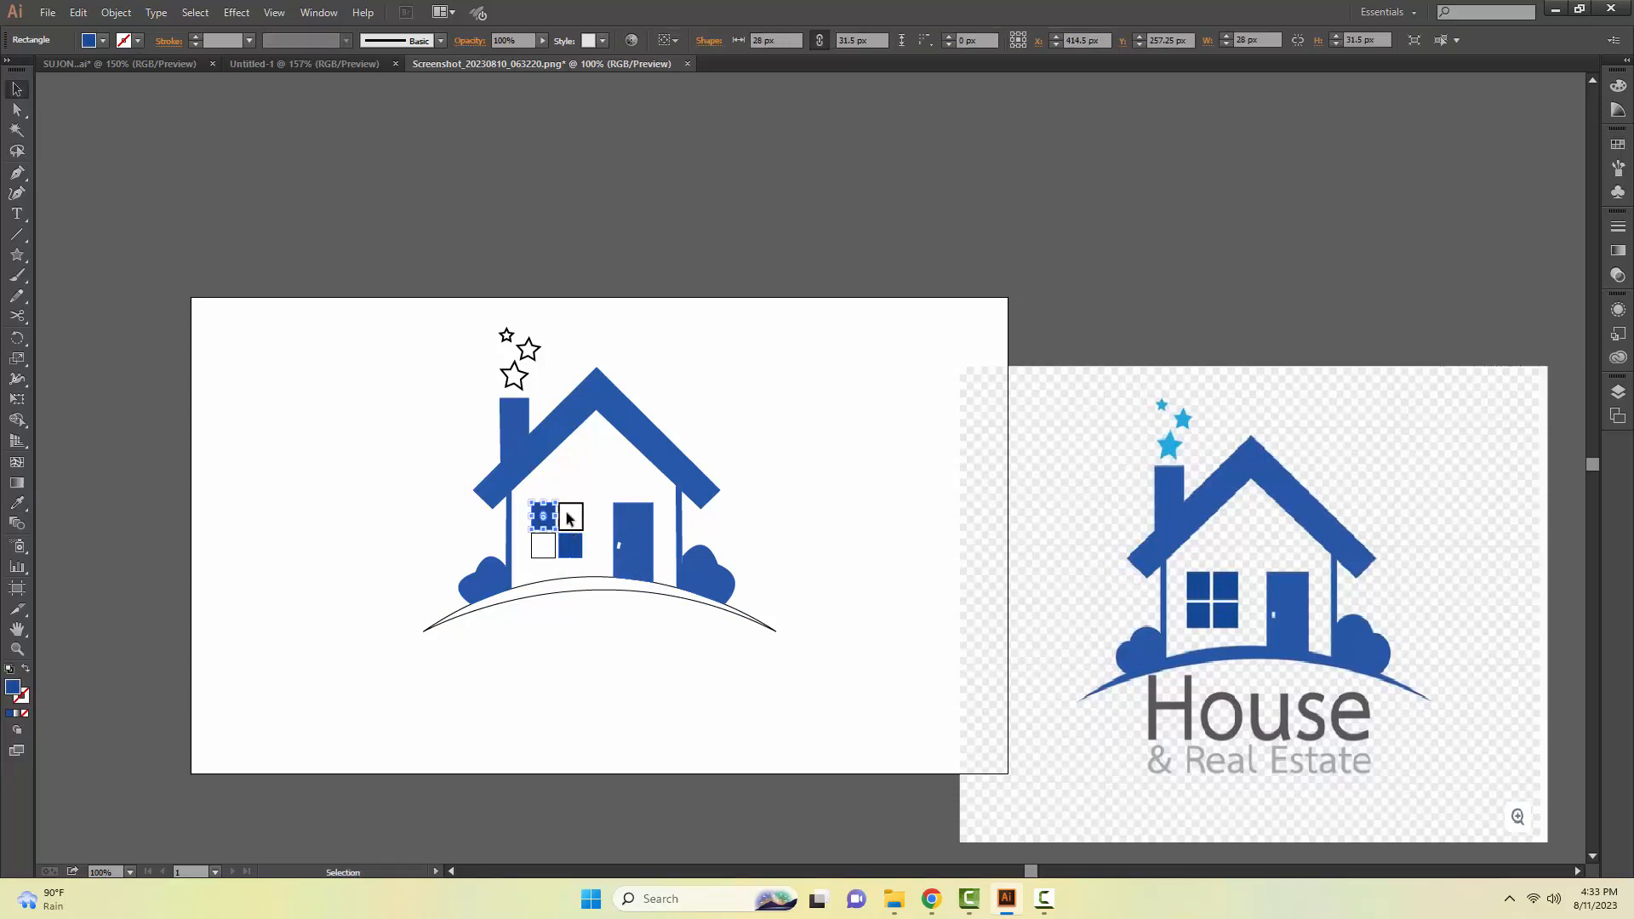
pyautogui.click(567, 504)
pyautogui.press('i')
pyautogui.click(572, 551)
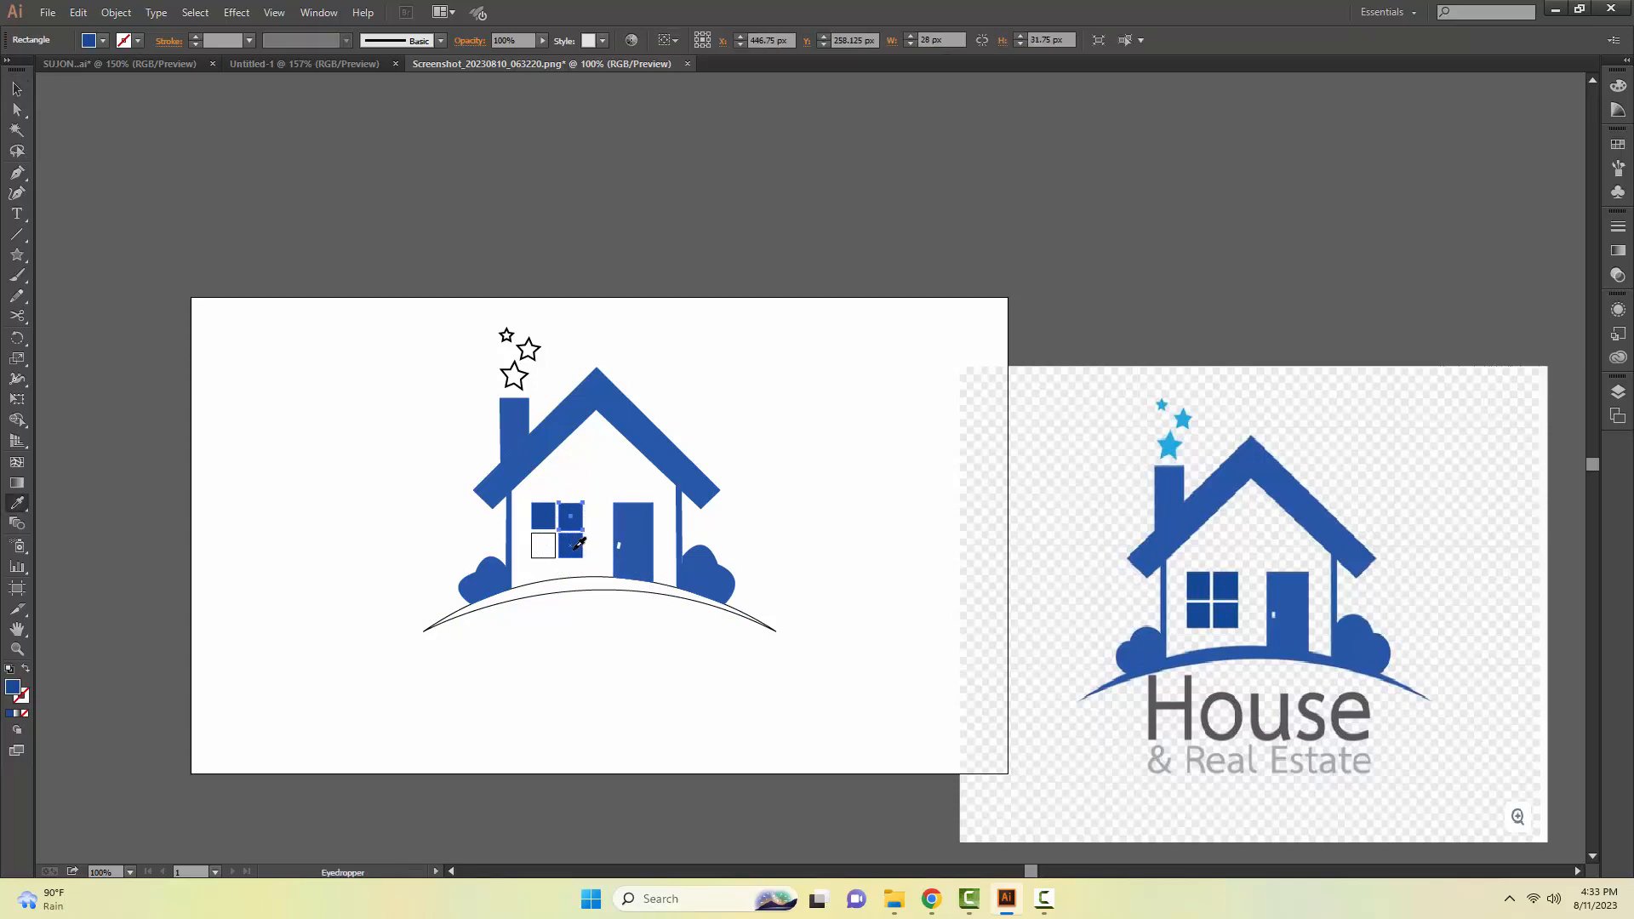
pyautogui.press('v')
# Step: Fill the lower-left window pane with the dark blue sampled from the lower-right pane
pyautogui.click(536, 553)
pyautogui.press('i')
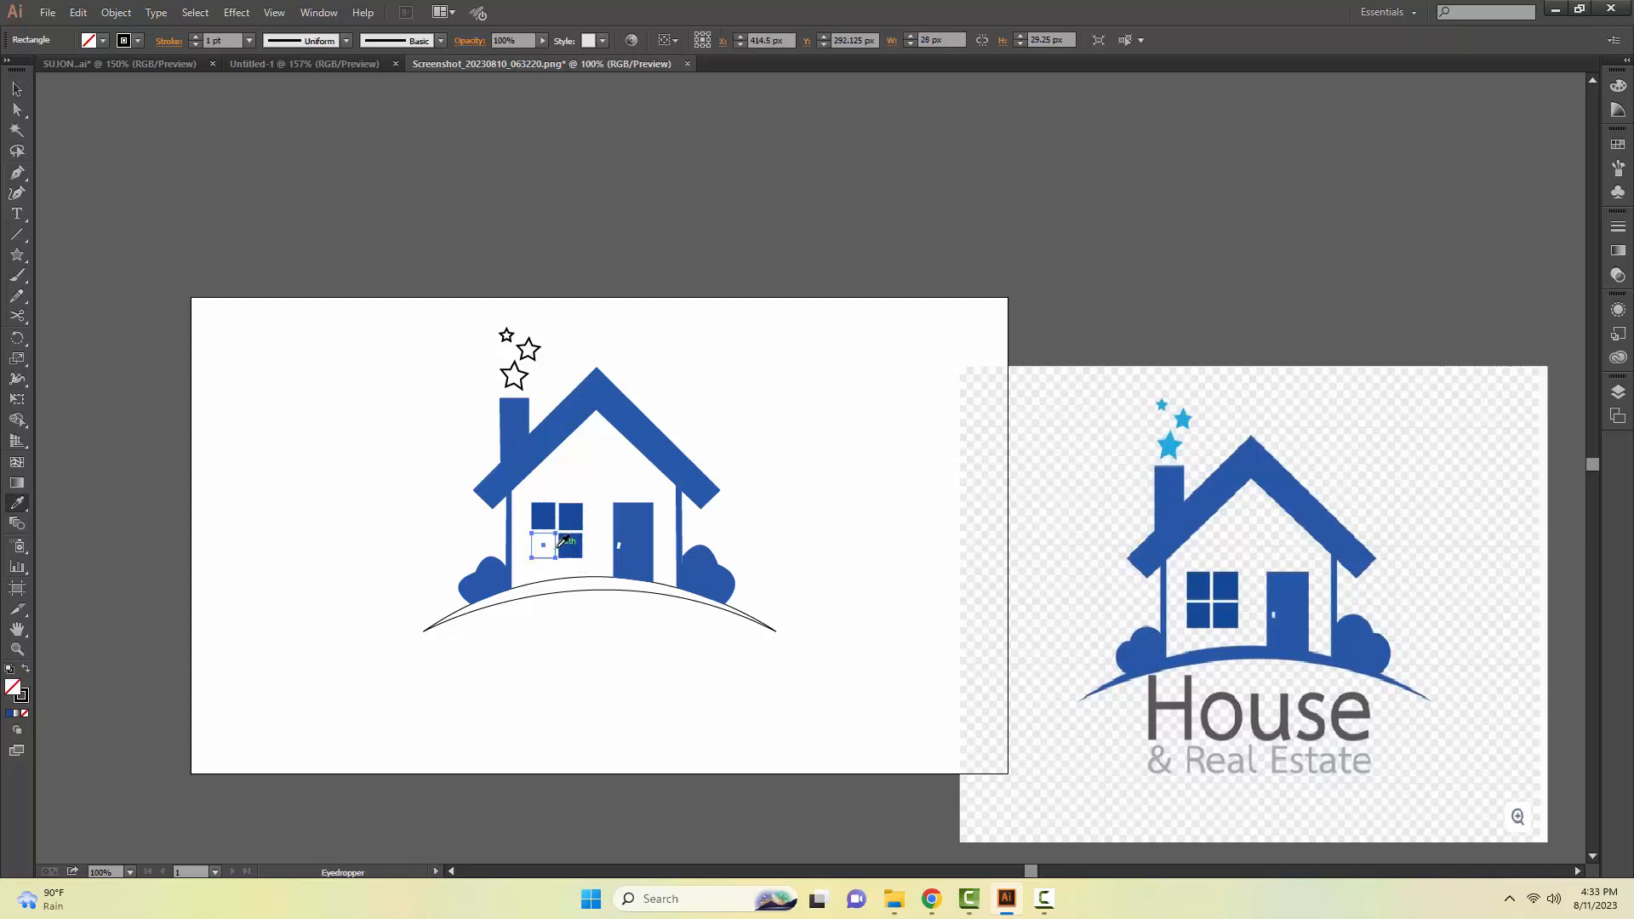
pyautogui.click(573, 546)
pyautogui.press('v')
pyautogui.click(593, 556)
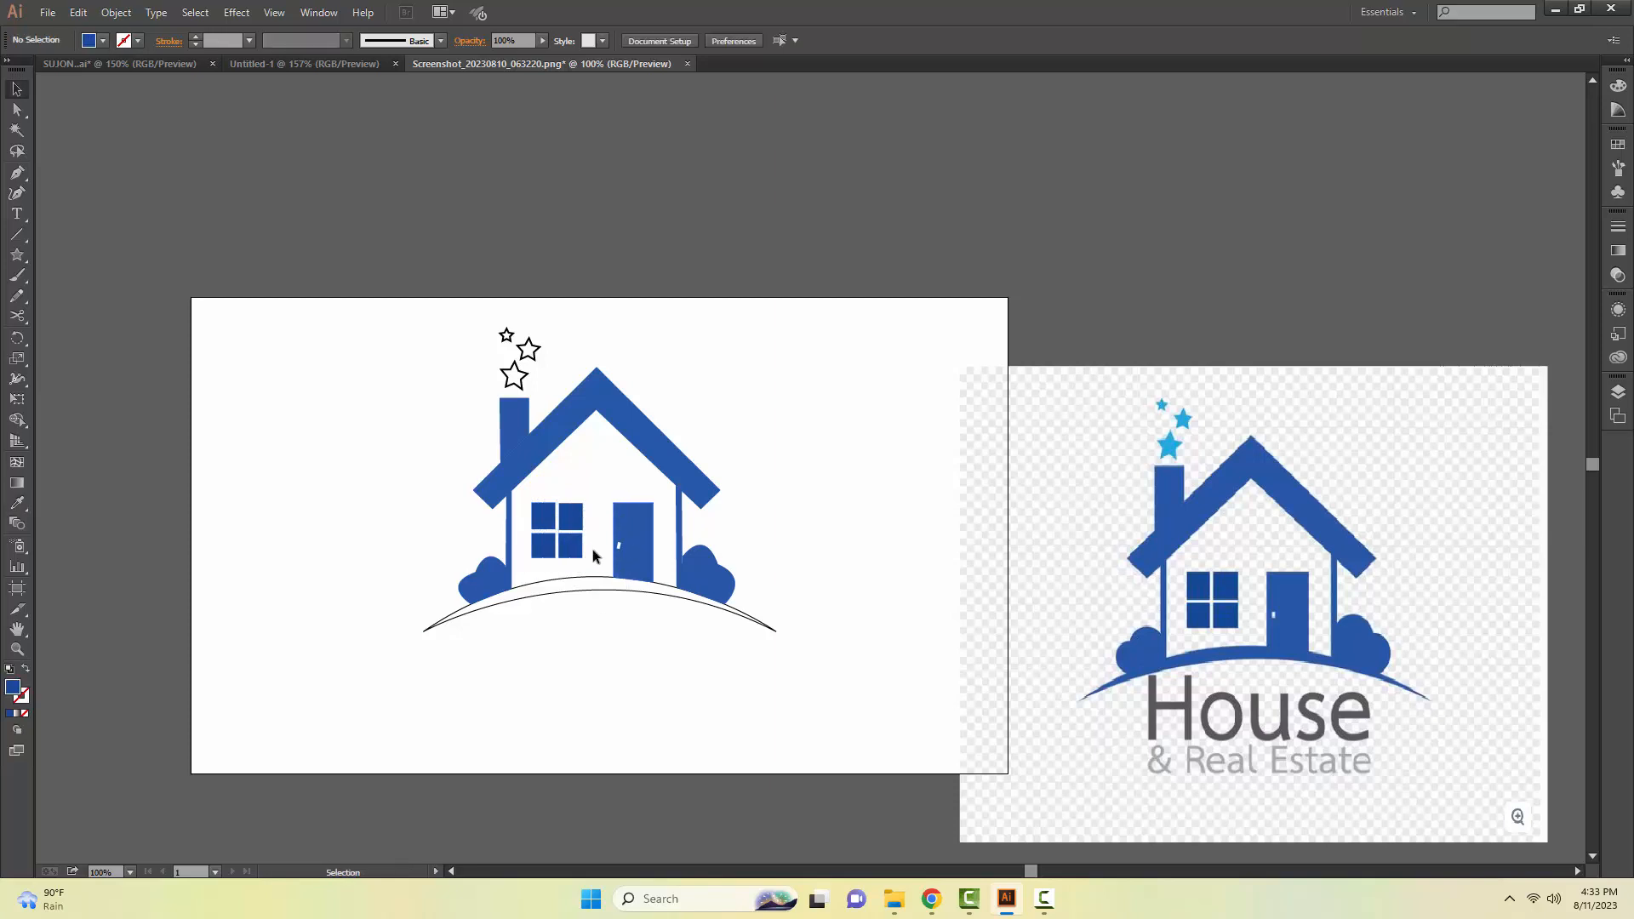
# Step: Fill the curved ground shape beneath the house with the blue sampled from the reference ground arc
pyautogui.click(628, 590)
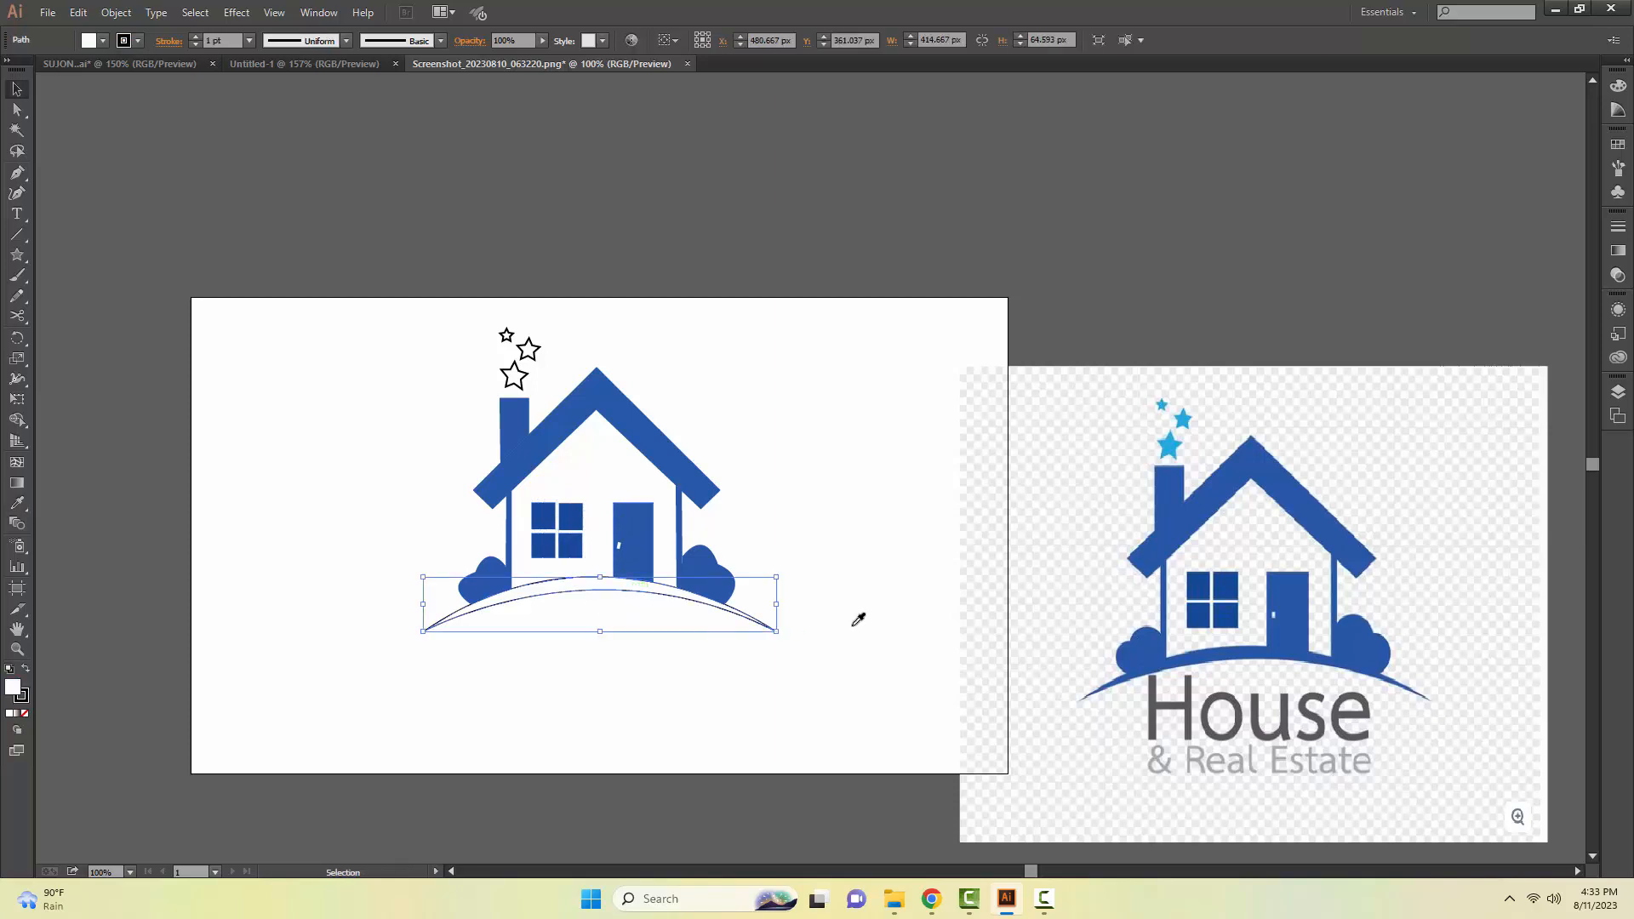
pyautogui.press('i')
pyautogui.click(1257, 642)
pyautogui.press('v')
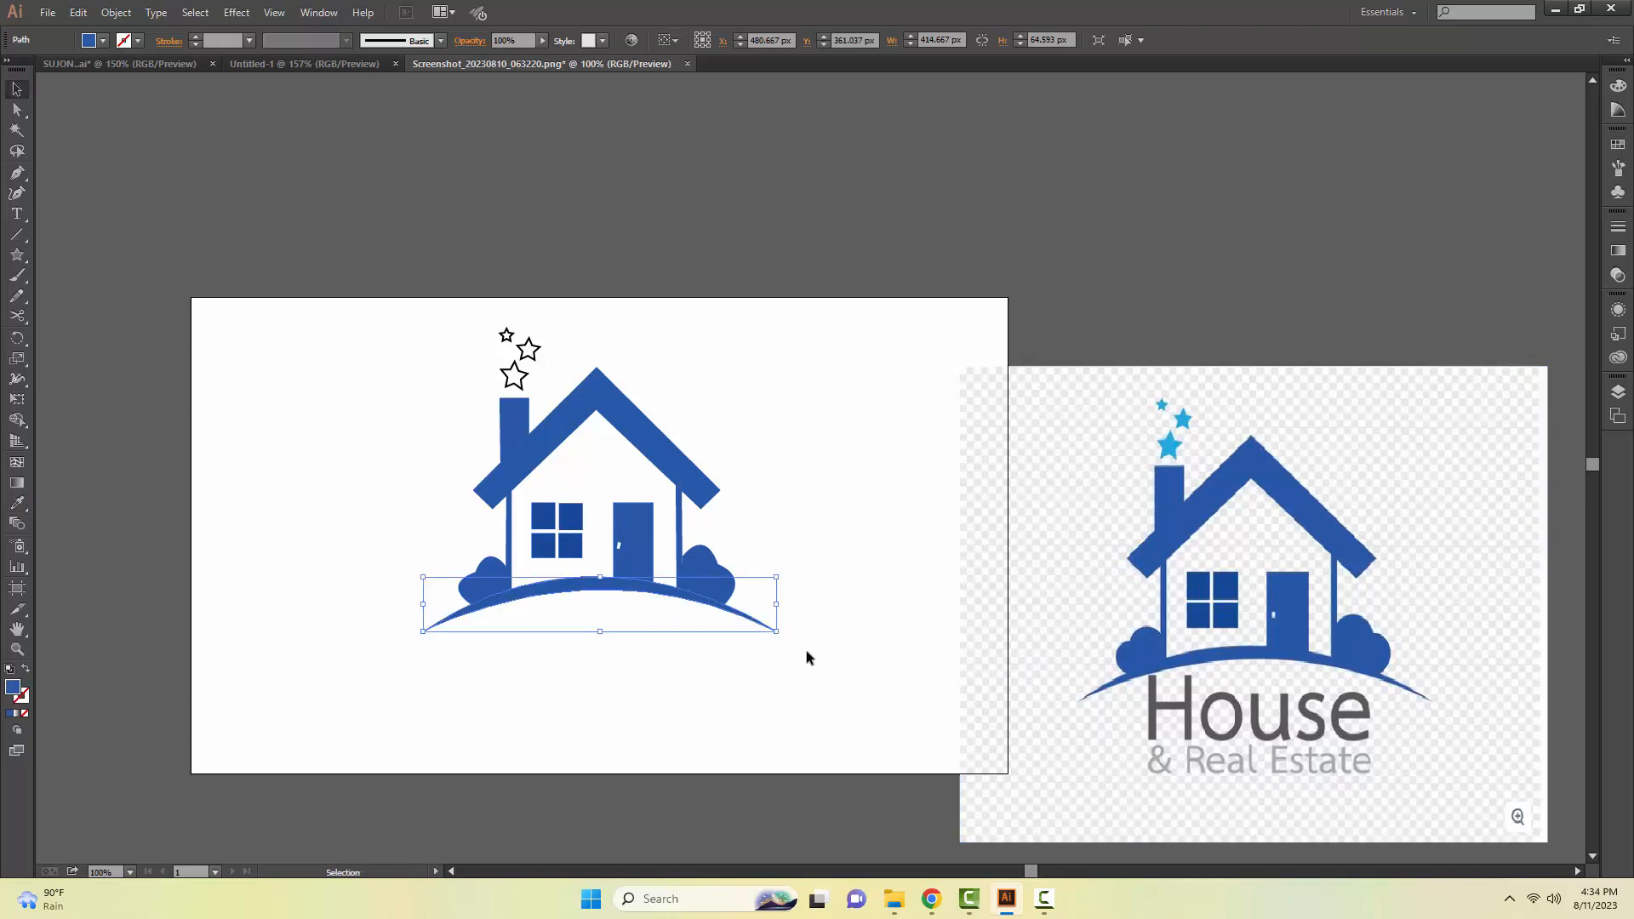
pyautogui.click(806, 659)
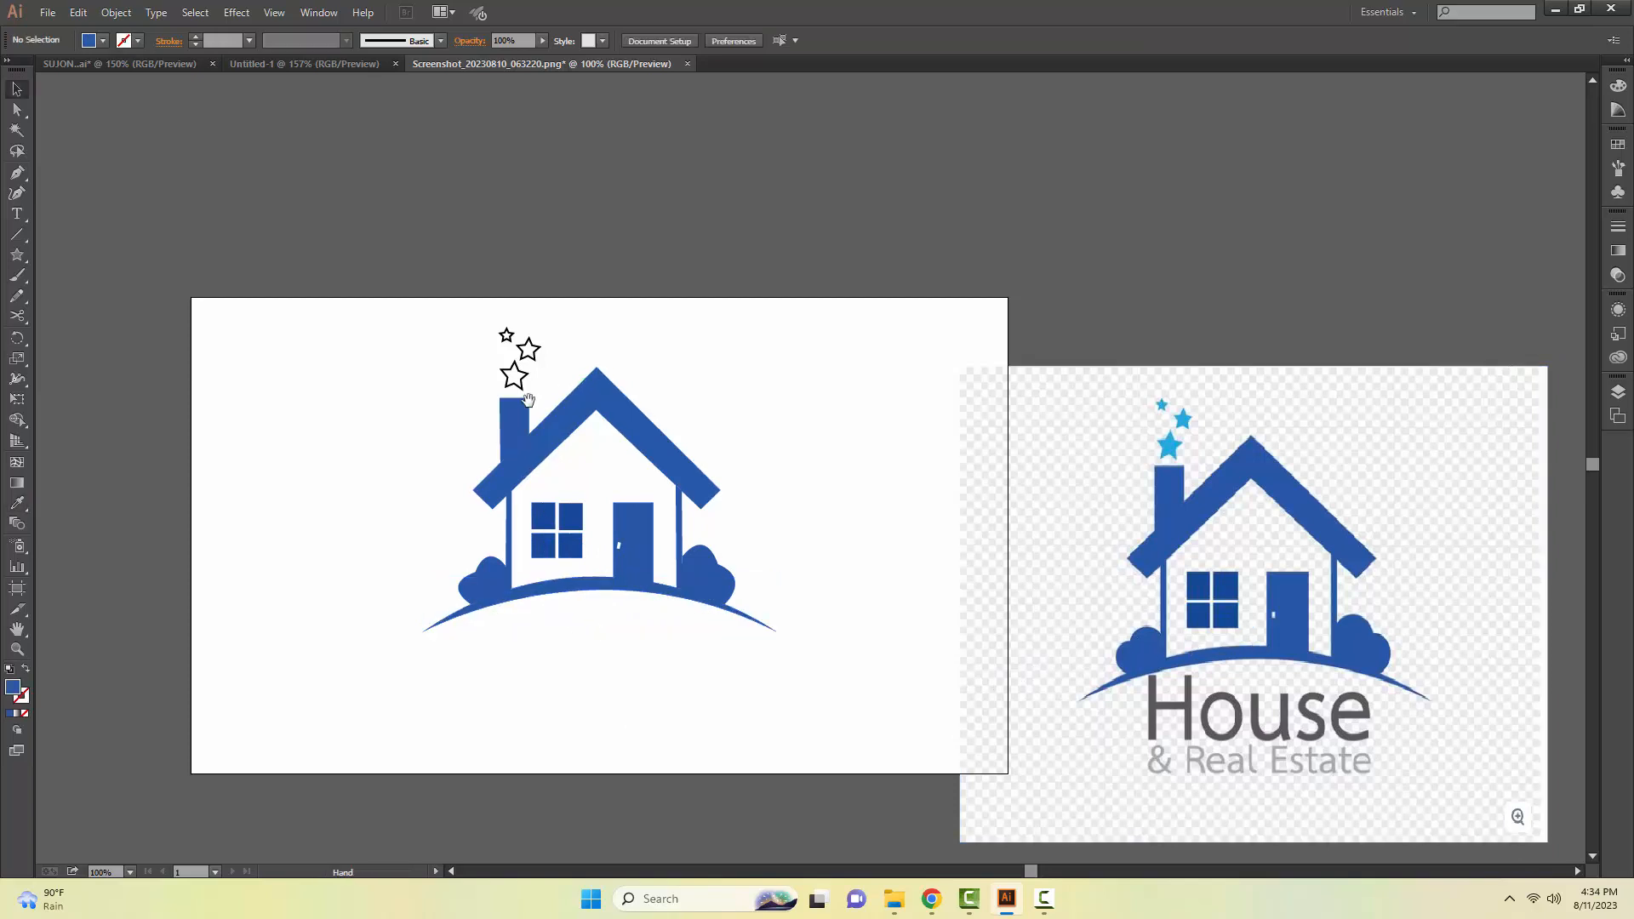
# Step: Fill the largest star above the chimney with the light blue sampled from the large reference star
pyautogui.moveTo(528, 400); pyautogui.dragTo(528, 577)
pyautogui.press('z')
pyautogui.click(514, 549)
pyautogui.moveTo(892, 635); pyautogui.dragTo(529, 514)
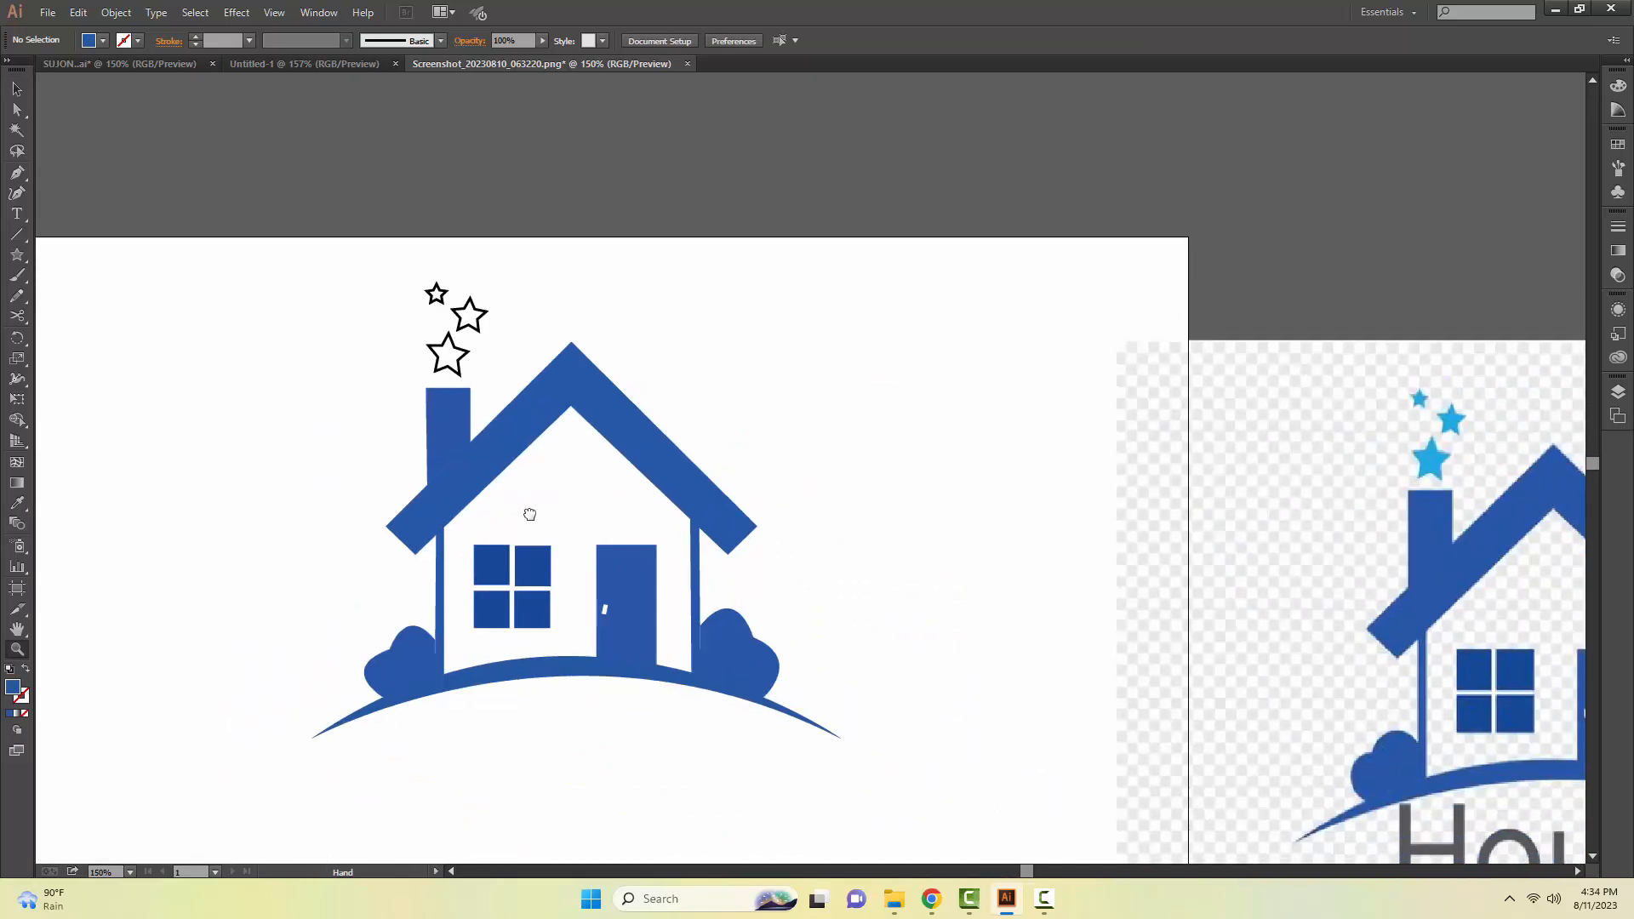
pyautogui.press('v')
pyautogui.press('i')
pyautogui.press('v')
pyautogui.click(438, 361)
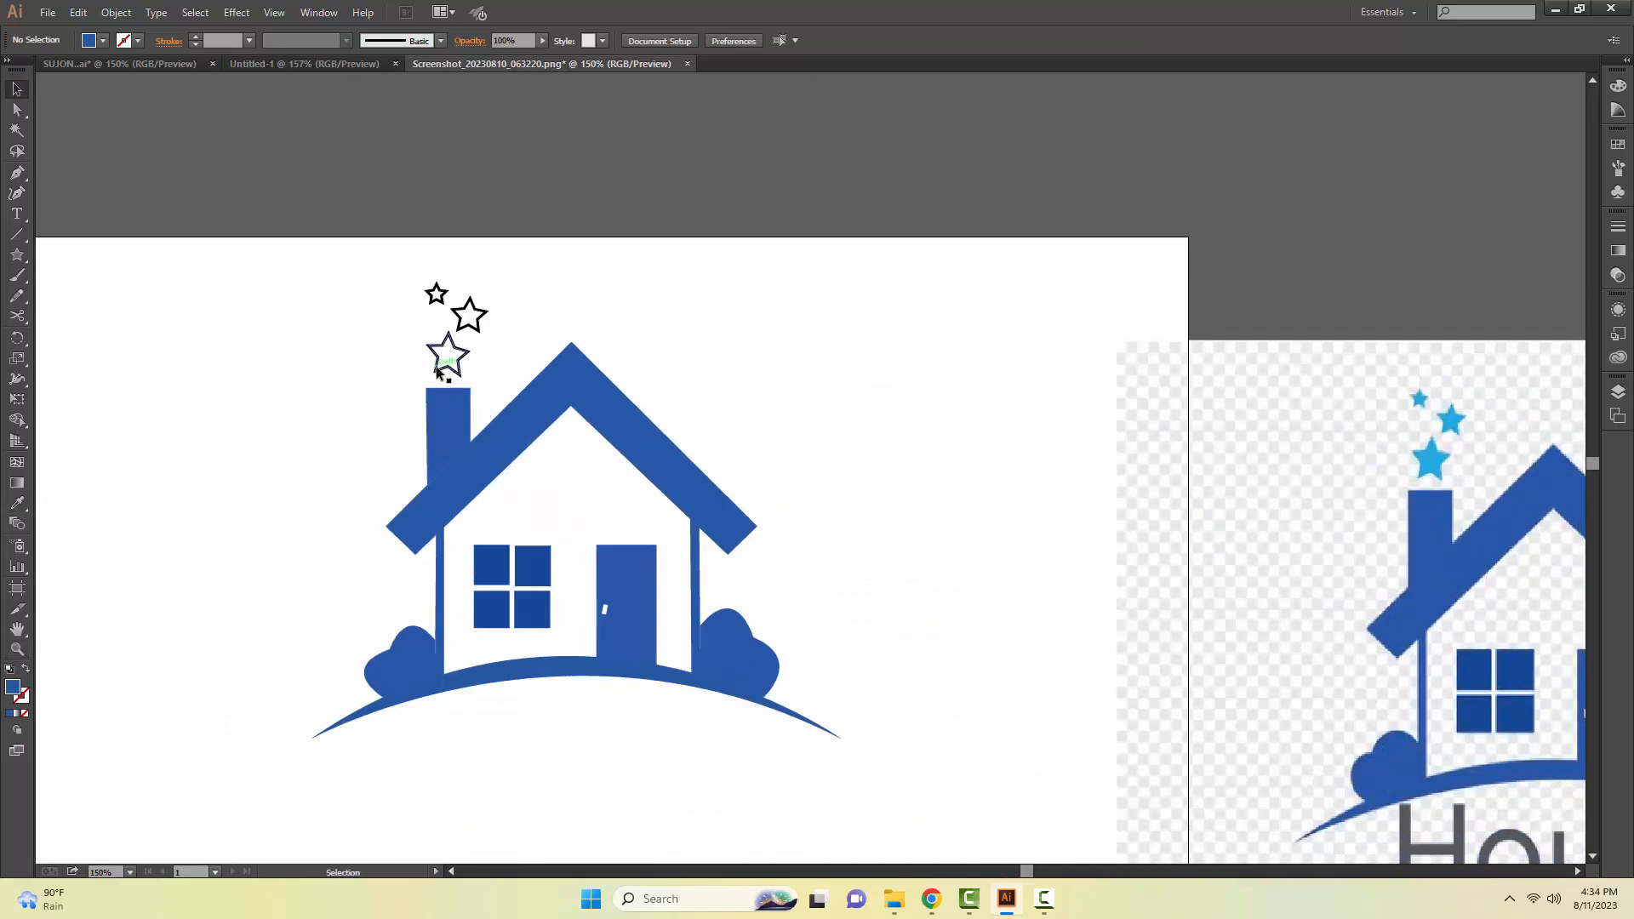
pyautogui.press('i')
pyautogui.click(1444, 453)
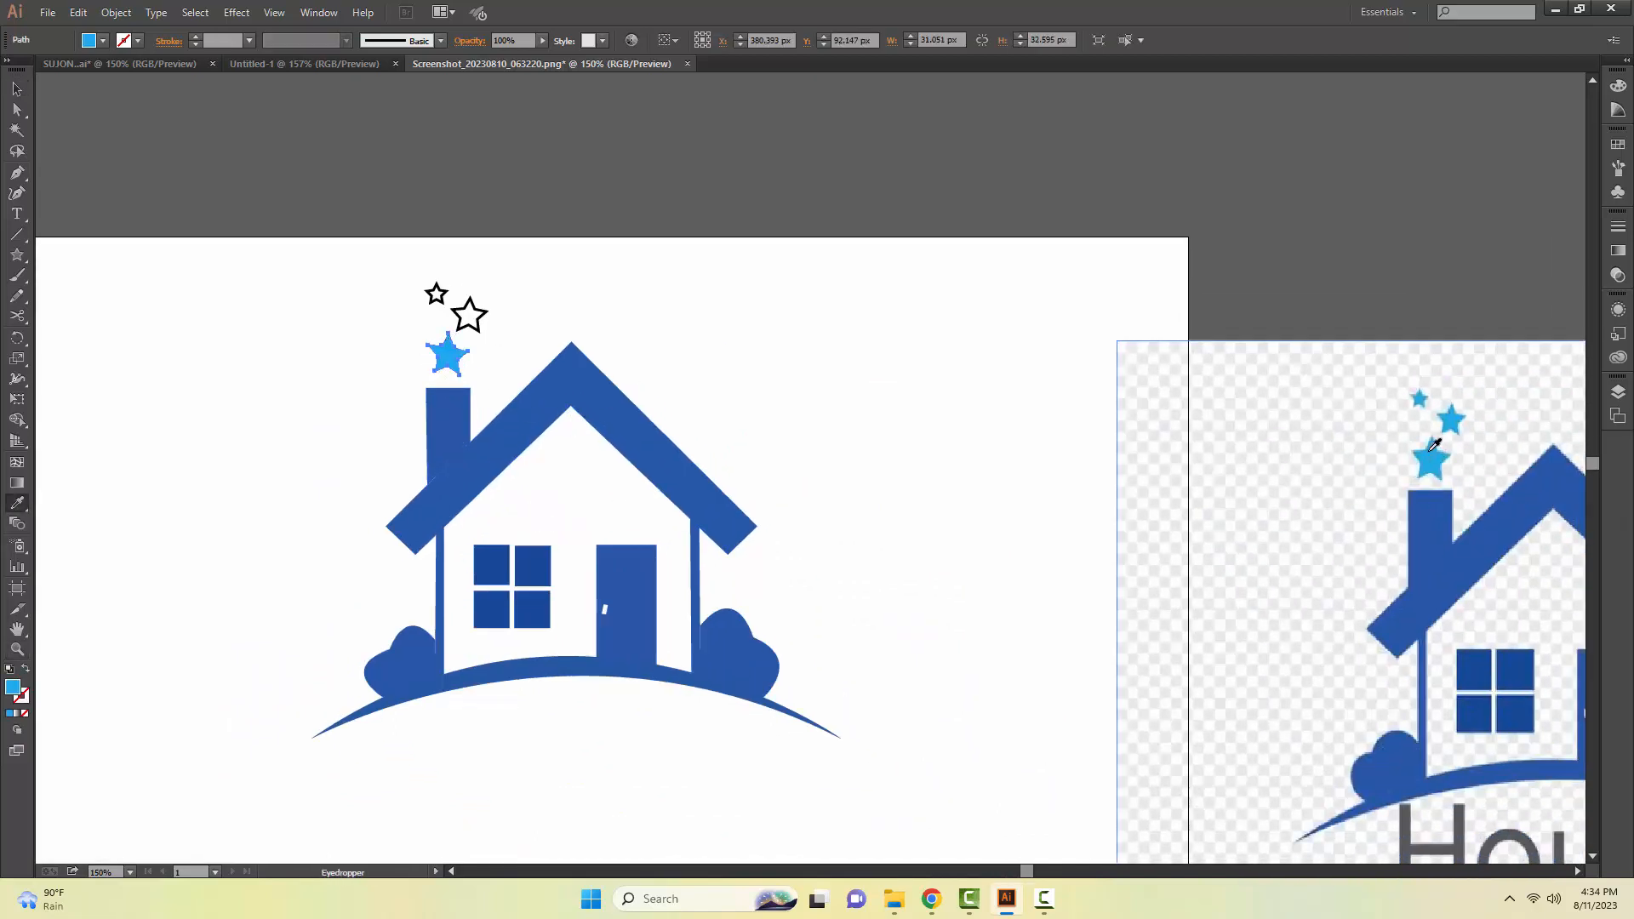
pyautogui.press('v')
# Step: Fill the middle and smallest stars with the light blue sampled from the reference stars
pyautogui.click(469, 316)
pyautogui.press('i')
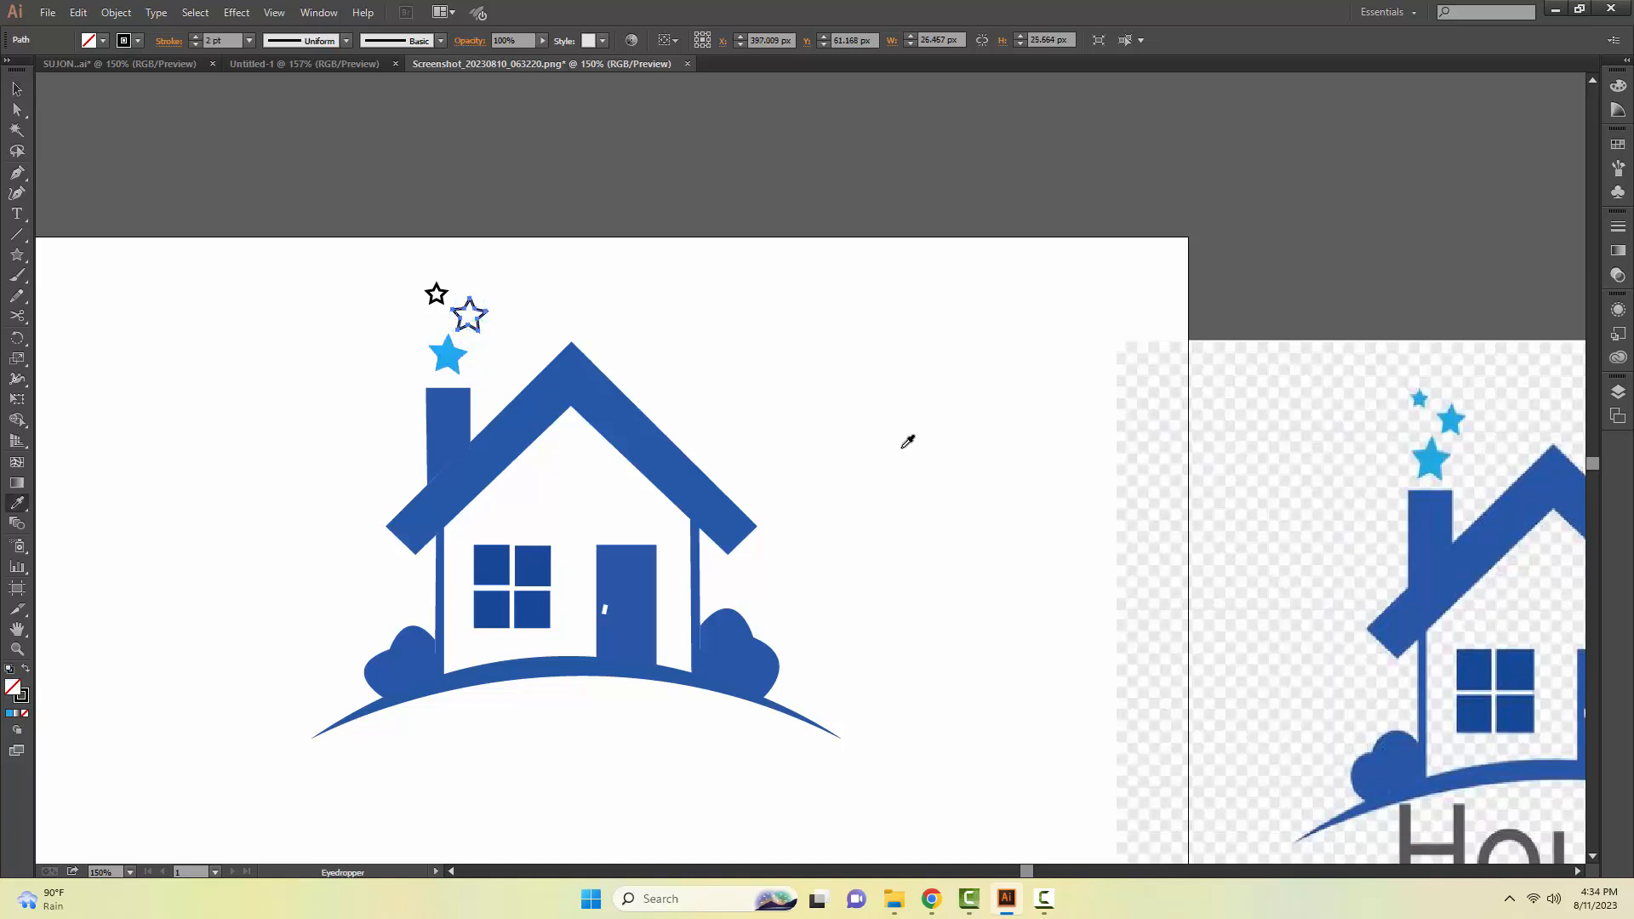
pyautogui.click(1436, 458)
pyautogui.press('v')
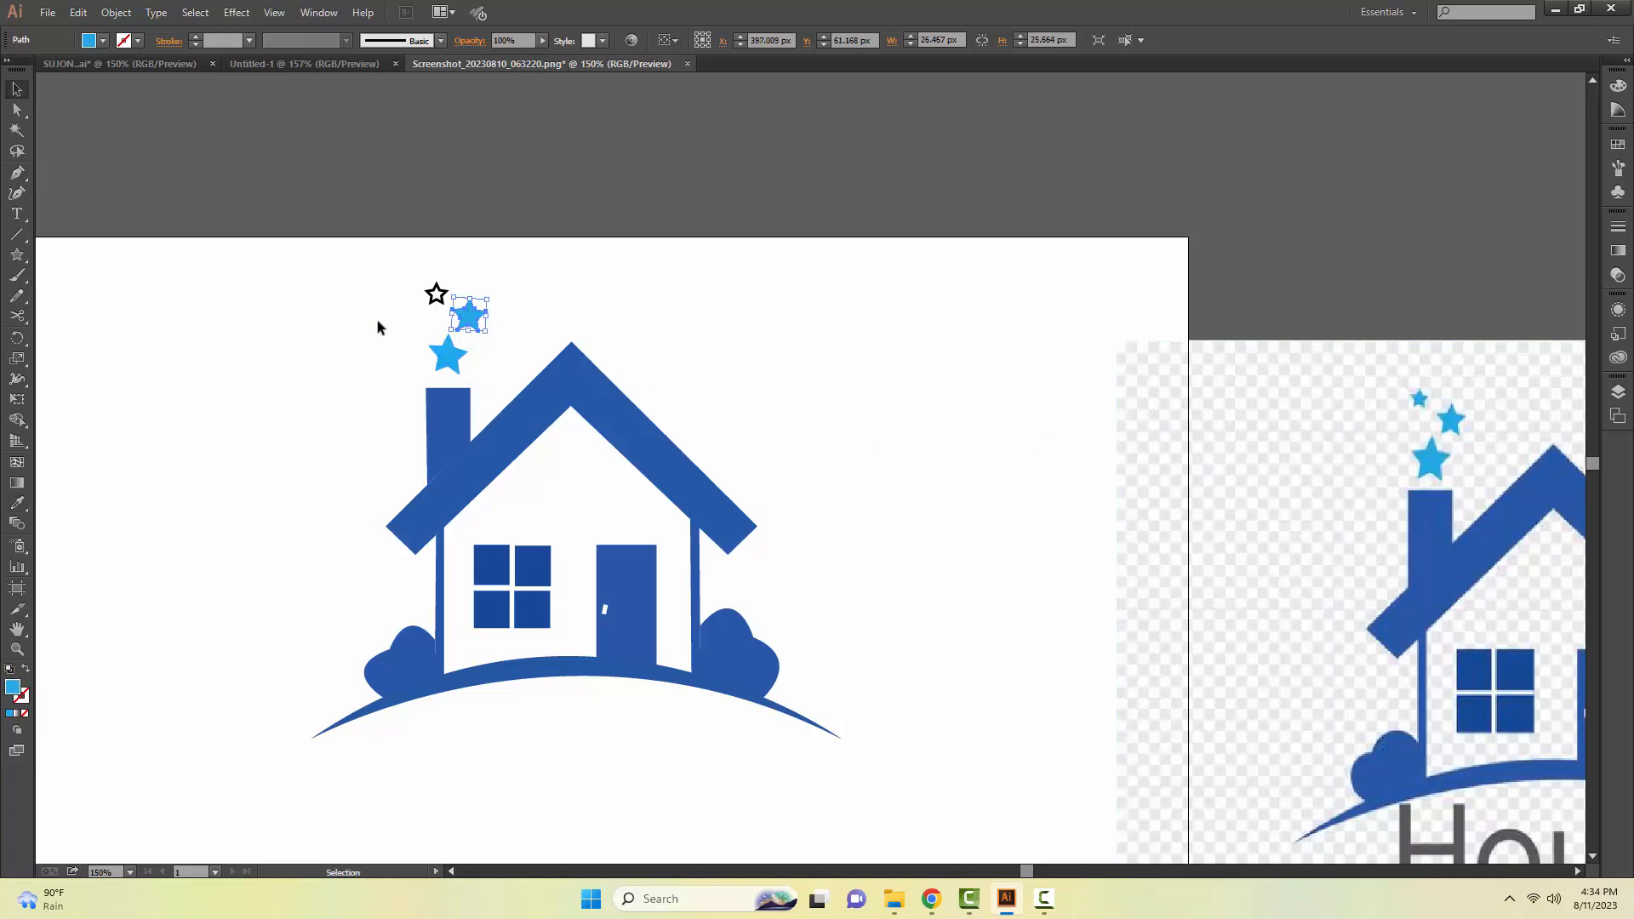
pyautogui.click(436, 294)
pyautogui.press('i')
pyautogui.click(1421, 397)
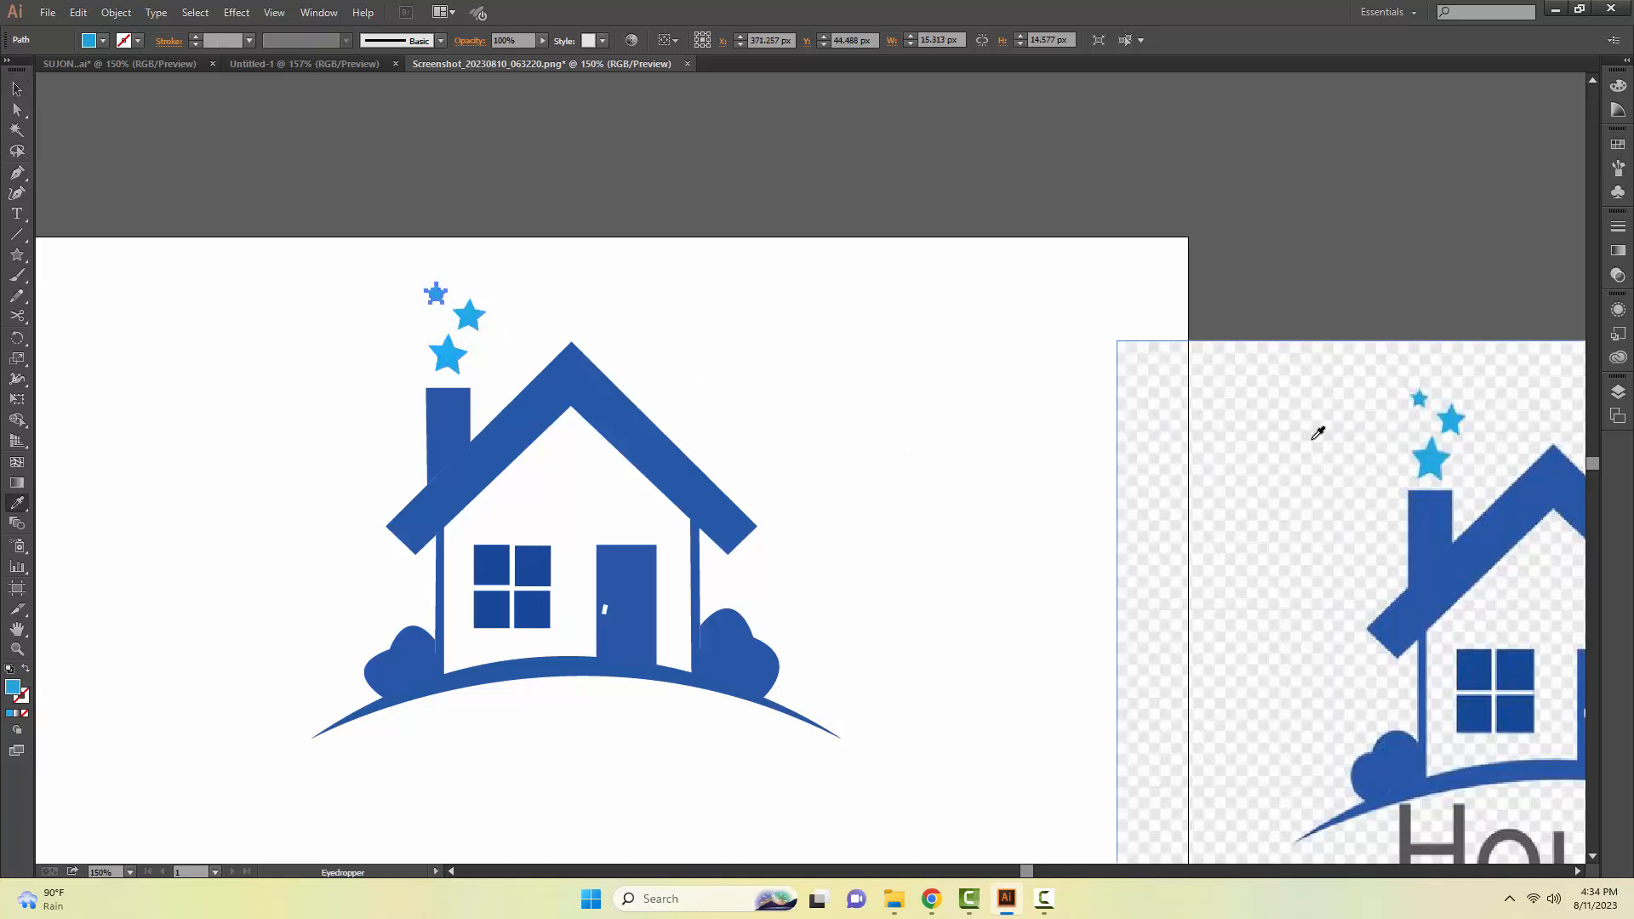
pyautogui.press('v')
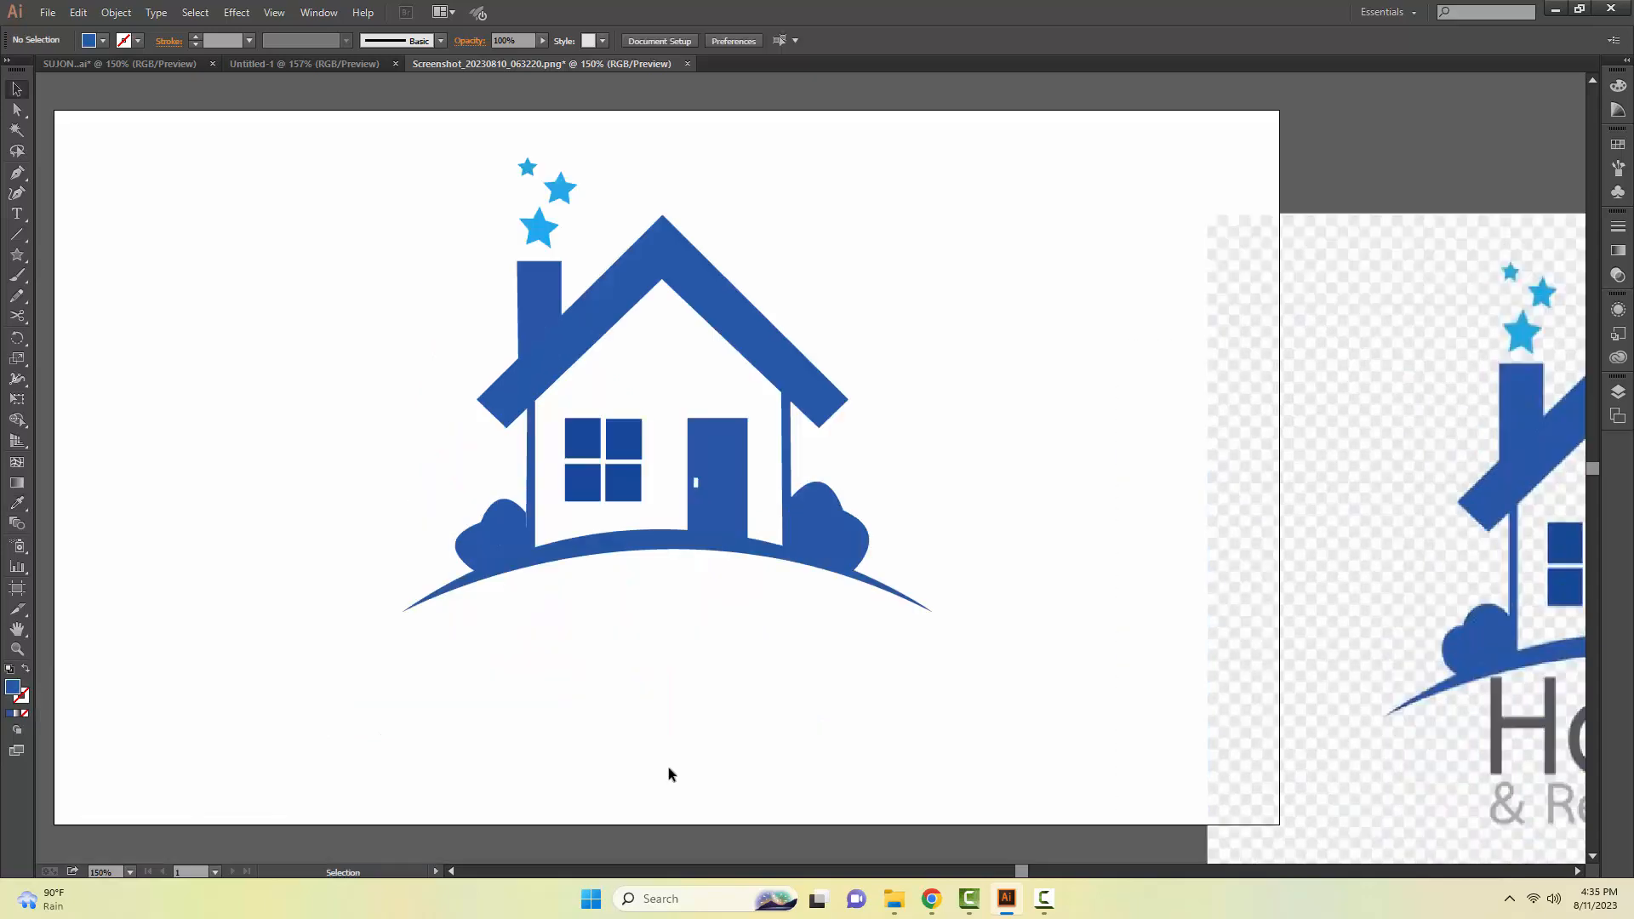
pyautogui.press('z')
pyautogui.keyDown('alt'); pyautogui.click(677, 751); pyautogui.keyUp('alt')
pyautogui.keyDown('alt'); pyautogui.click(682, 700); pyautogui.keyUp('alt')
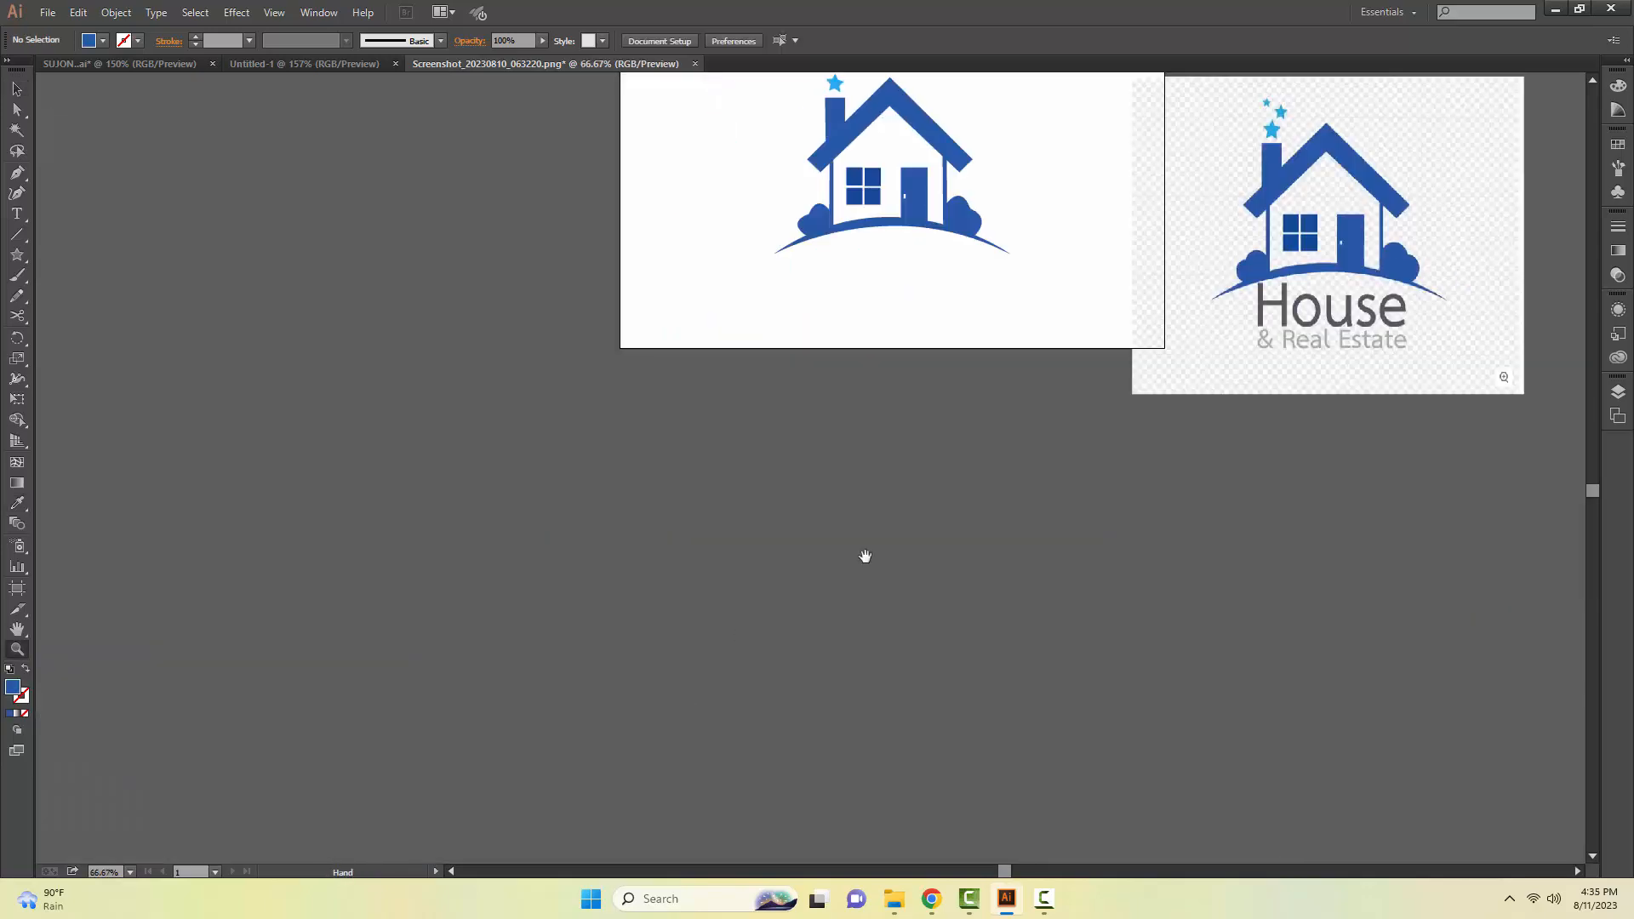
pyautogui.moveTo(867, 520); pyautogui.dragTo(514, 872)
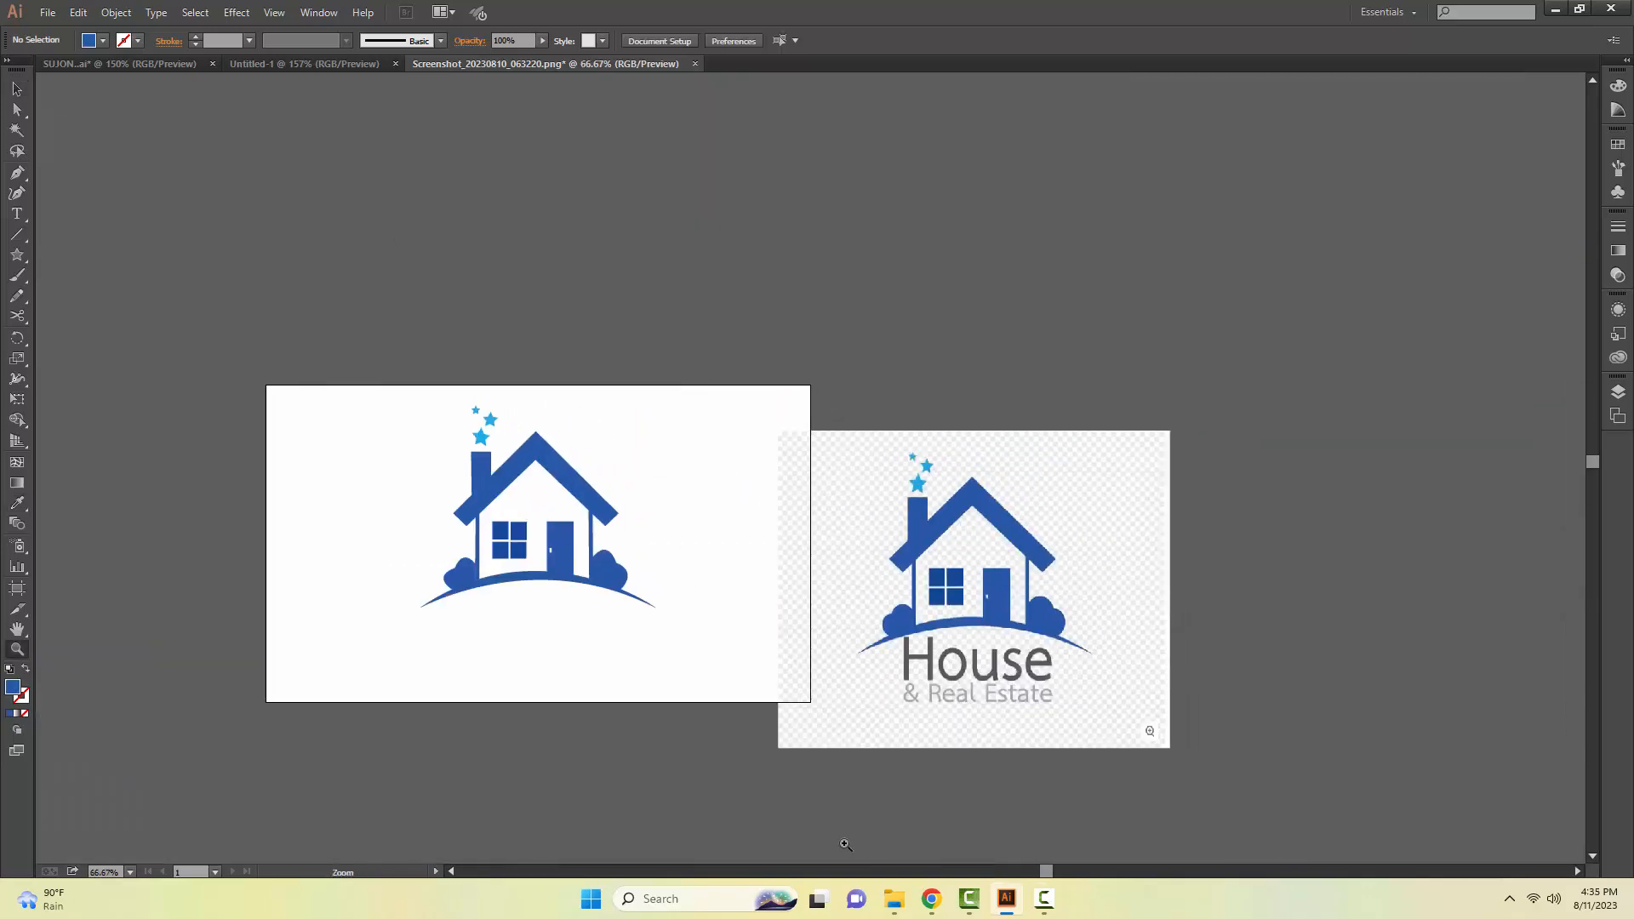
pyautogui.press('v')
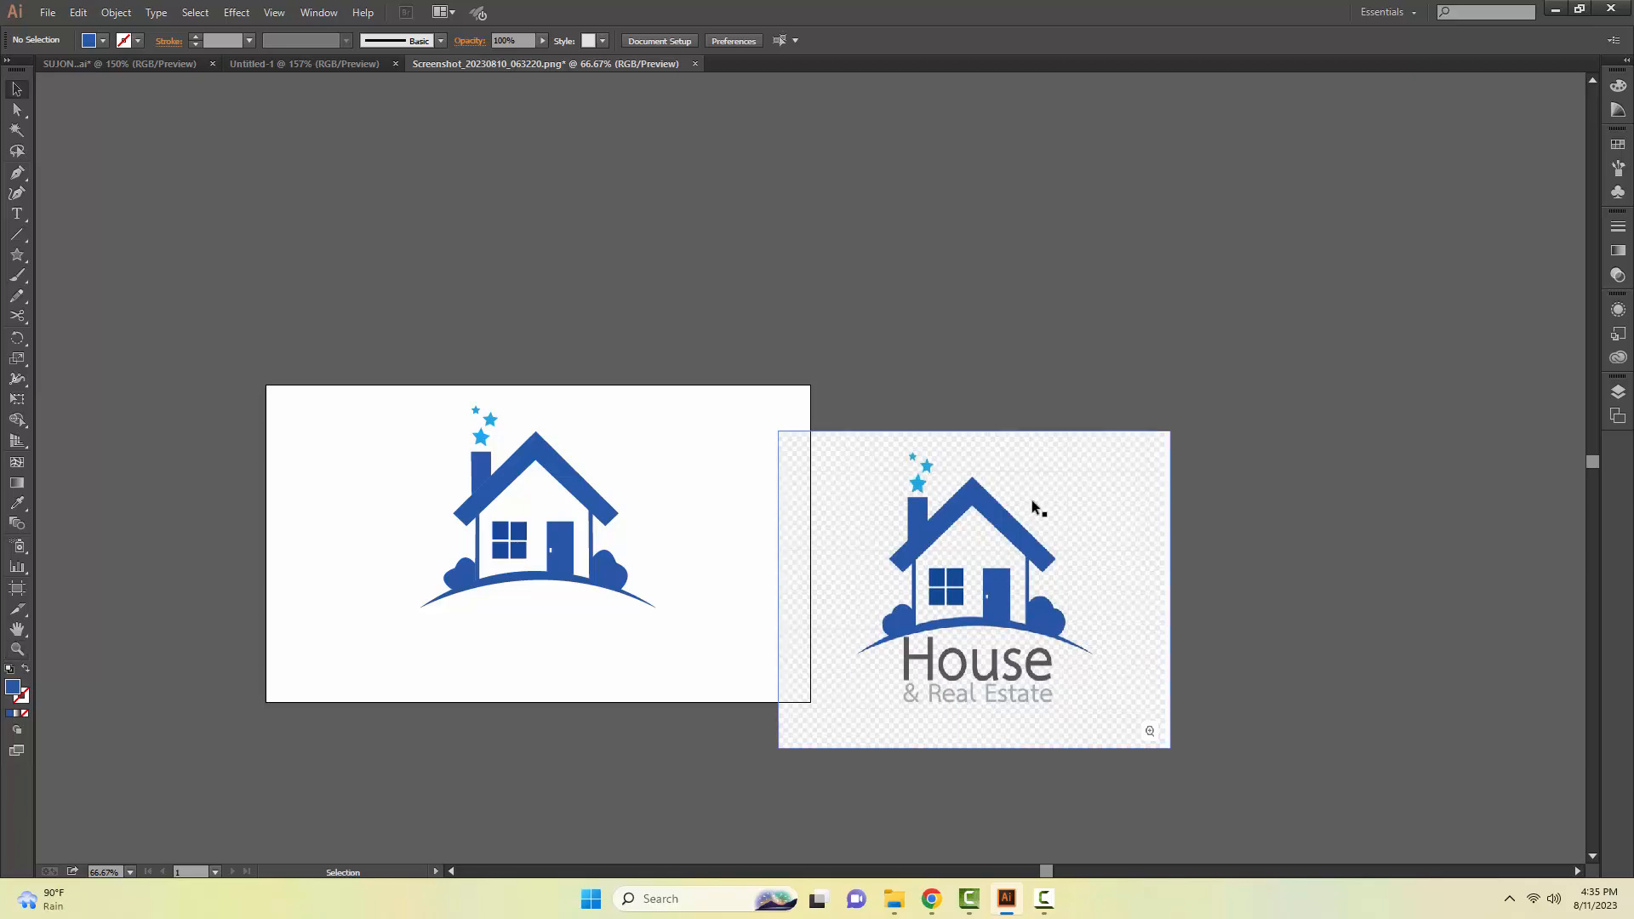